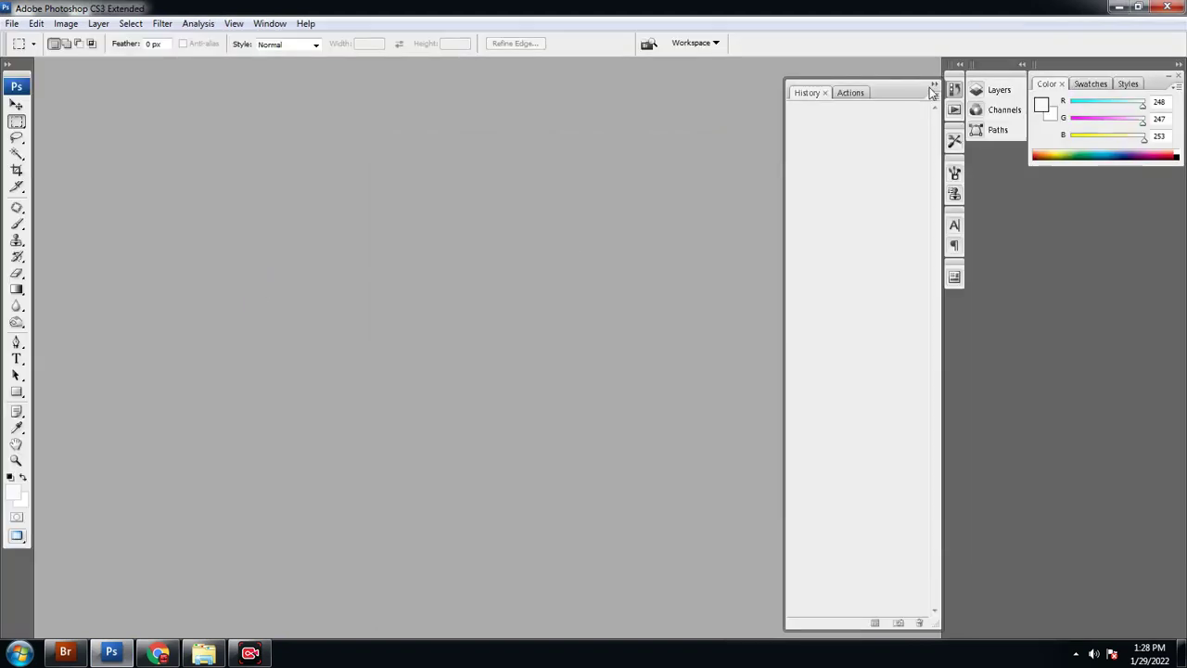
Close the History panel and open the photo DSC_1948 F.
{"action": "left_click", "coordinate": [933, 90]}
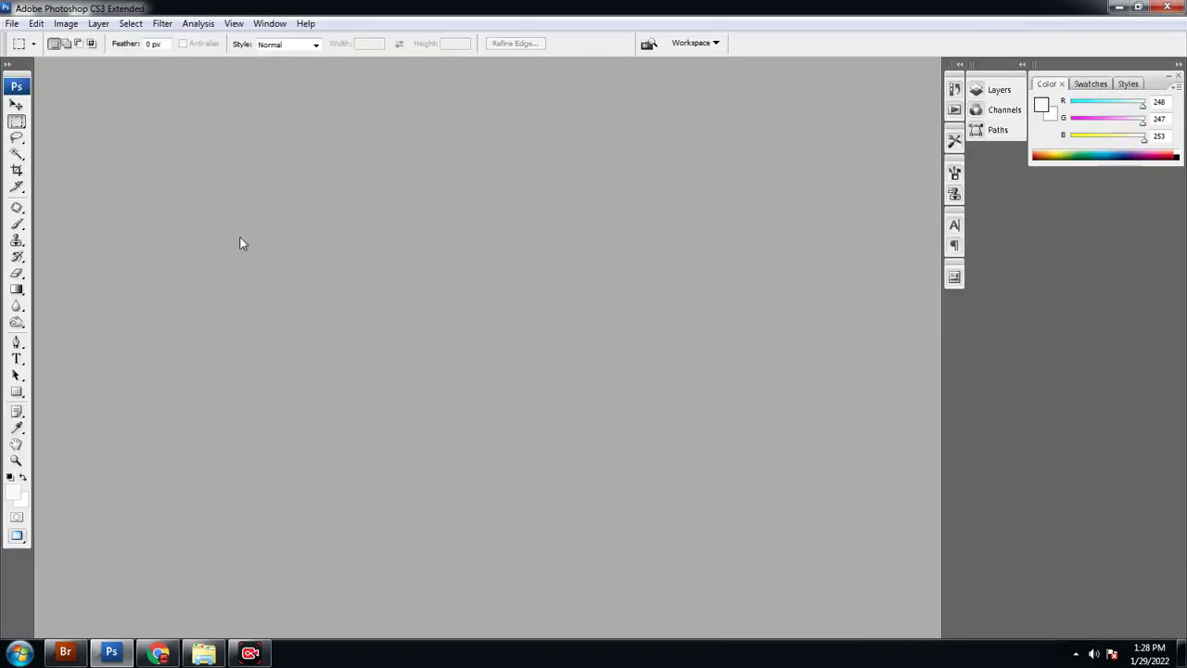
{"action": "left_click", "coordinate": [8, 23]}
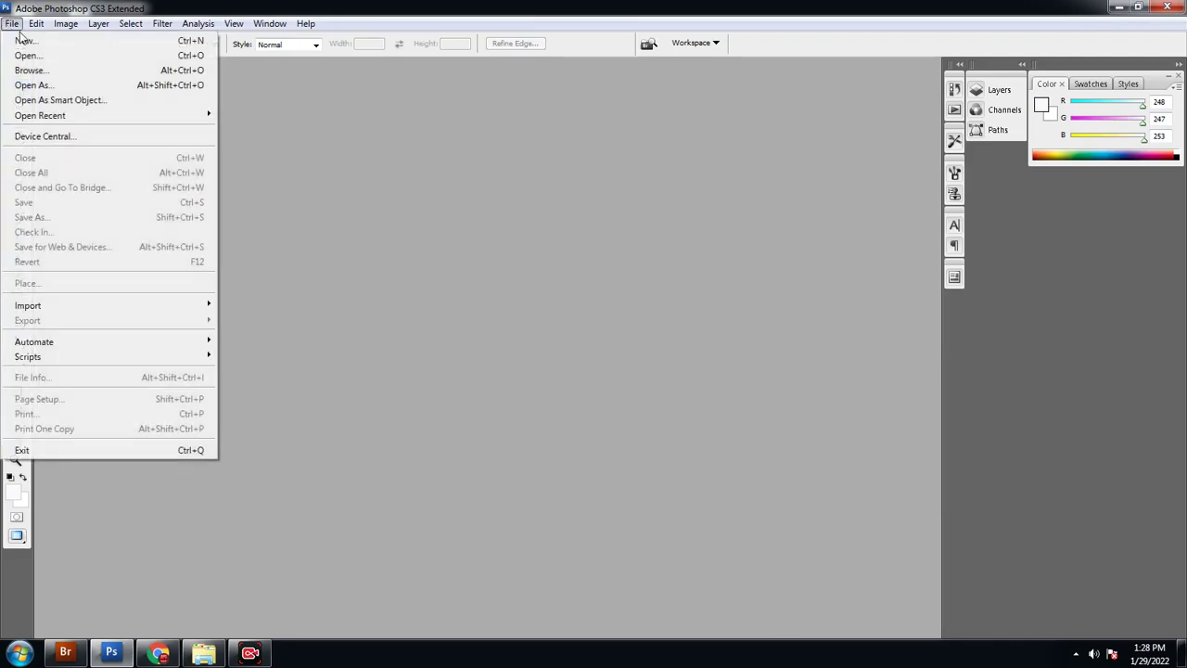
{"action": "left_click", "coordinate": [64, 55]}
{"action": "left_click", "coordinate": [219, 115]}
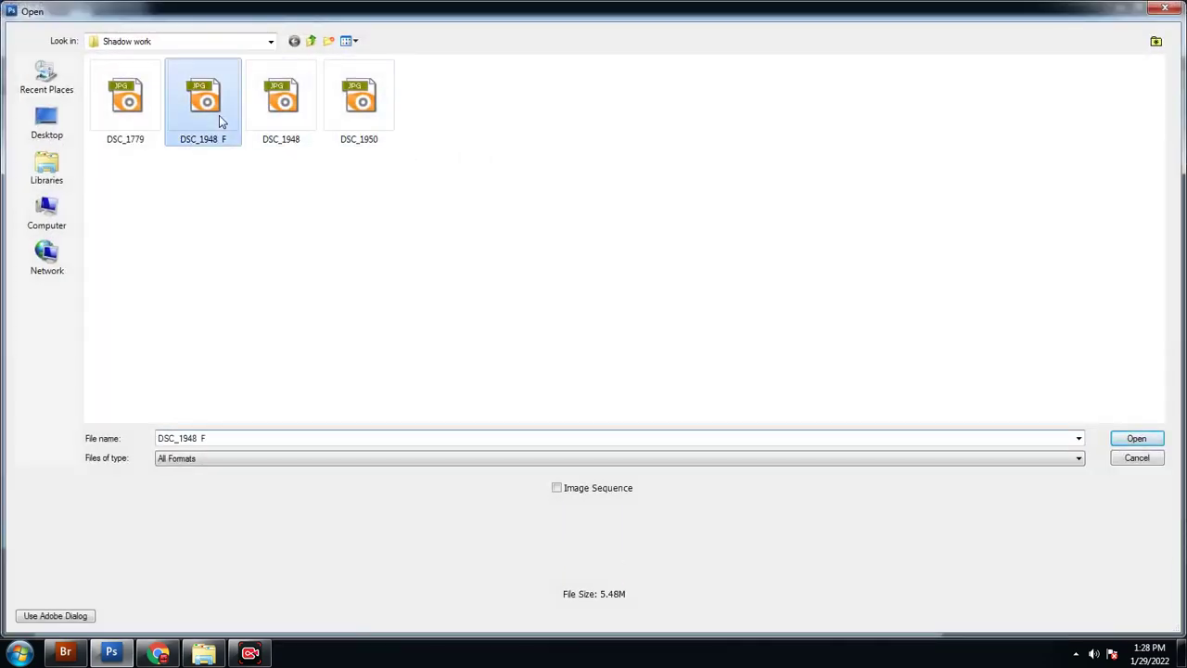
{"action": "double_click", "coordinate": [219, 115]}
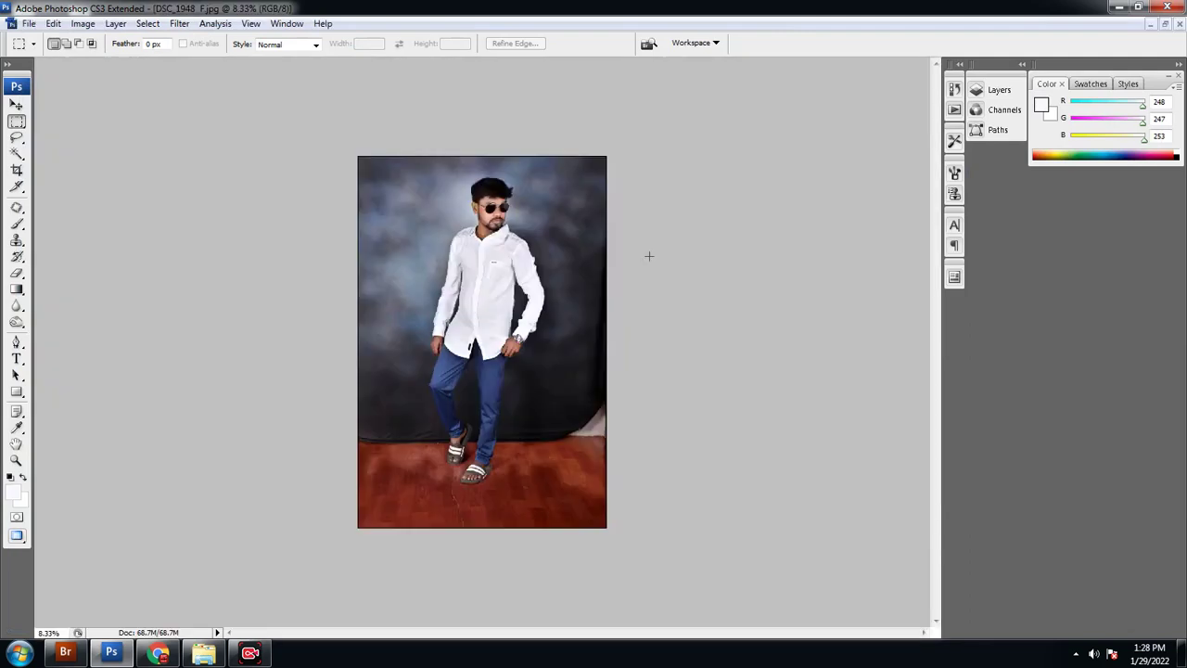
{"action": "left_click", "coordinate": [16, 342]}
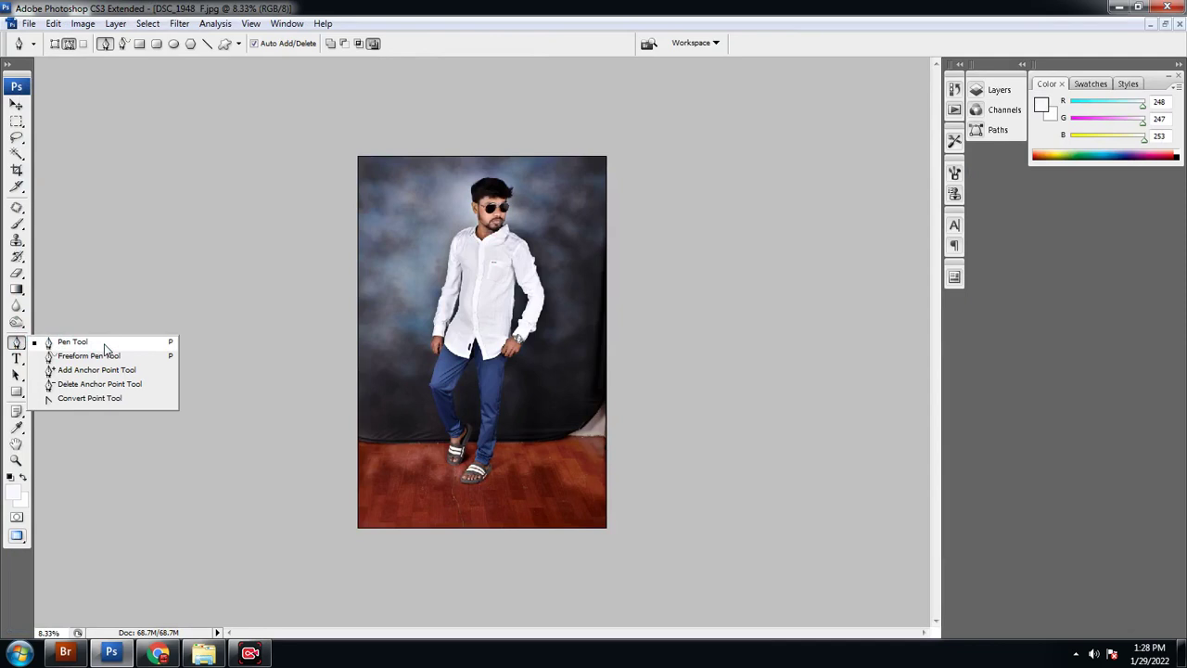
Select the Pen Tool with Rubber Band enabled and zoom in on the shirt collar.
{"action": "left_click", "coordinate": [104, 348]}
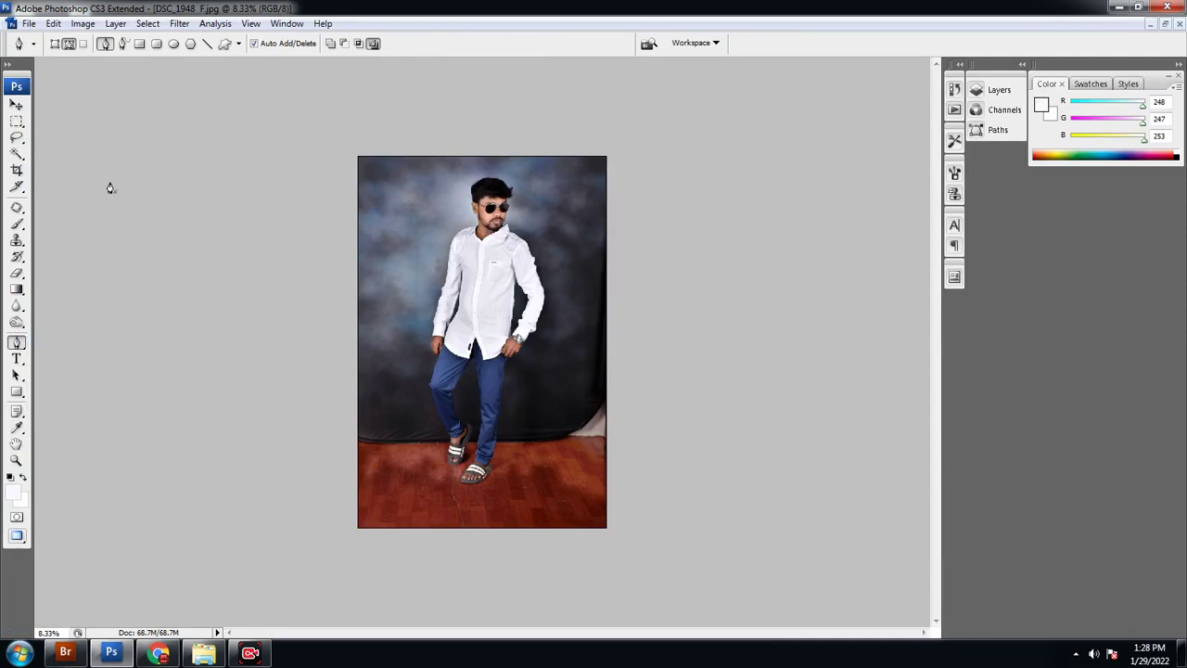
{"action": "left_click", "coordinate": [238, 44]}
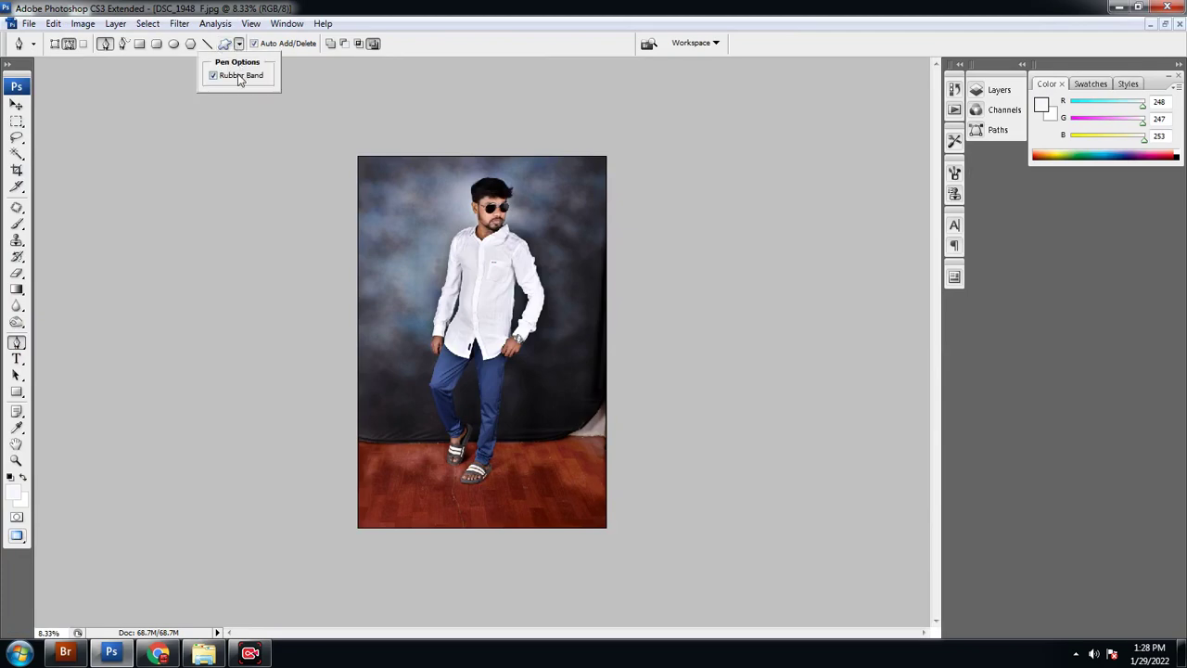
{"action": "scroll", "coordinate": [387, 190], "scroll_direction": "up", "scroll_amount": 1}
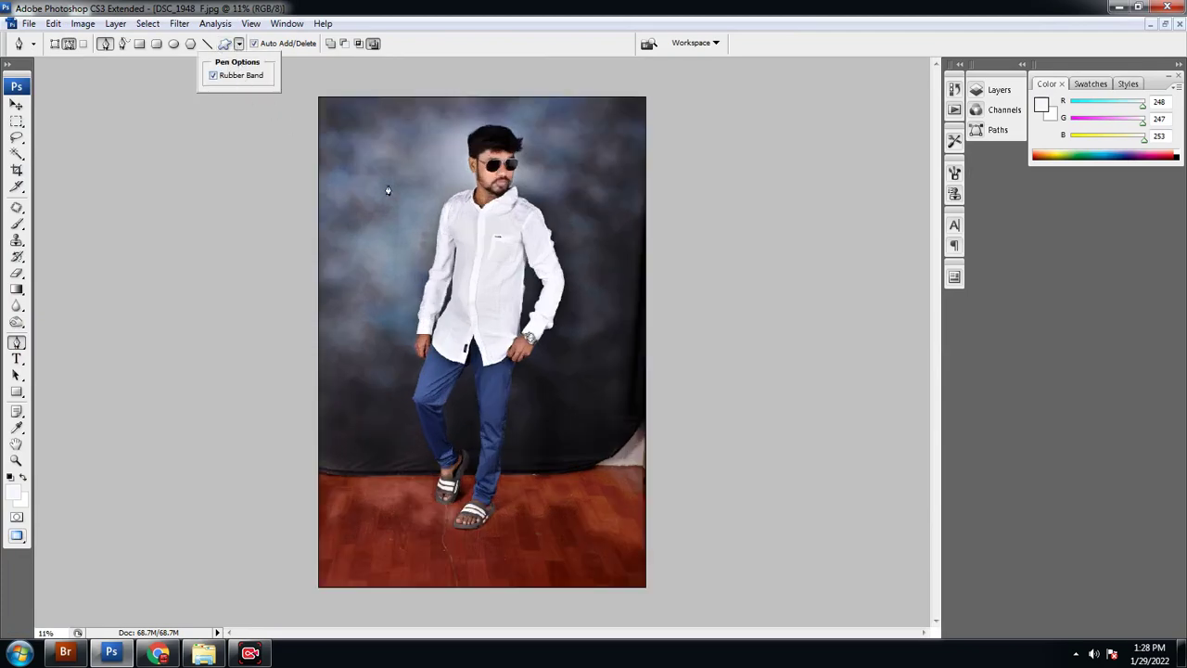
{"action": "scroll", "coordinate": [292, 271], "scroll_direction": "up", "scroll_amount": 2}
{"action": "scroll", "coordinate": [302, 269], "scroll_direction": "up", "scroll_amount": 2}
{"action": "scroll", "coordinate": [297, 267], "scroll_direction": "up", "scroll_amount": 2}
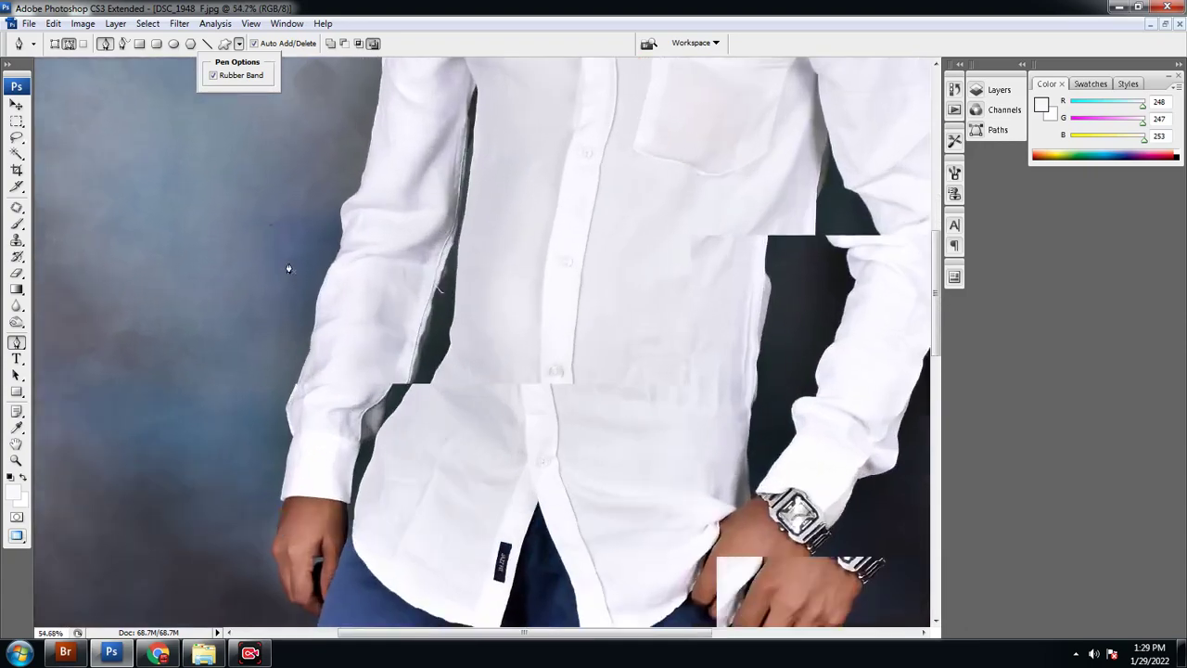
{"action": "scroll", "coordinate": [306, 241], "scroll_direction": "up", "scroll_amount": 1}
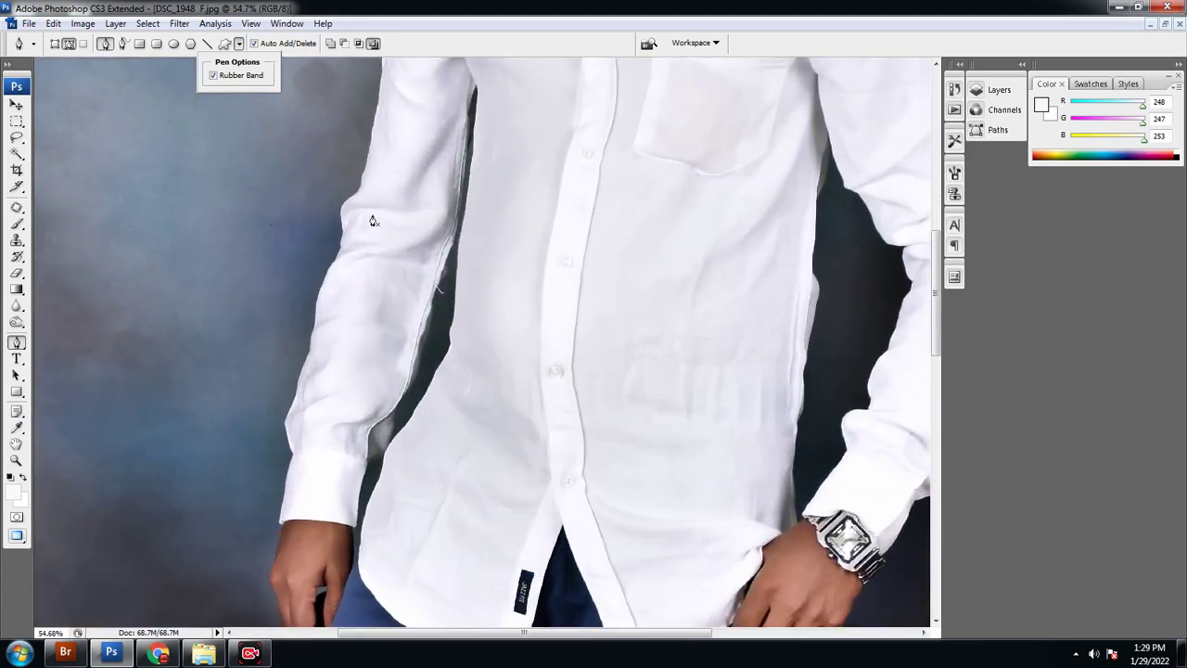
{"action": "scroll", "coordinate": [397, 318], "scroll_direction": "up", "scroll_amount": 3}
{"action": "scroll", "coordinate": [353, 450], "scroll_direction": "up", "scroll_amount": 3}
{"action": "scroll", "coordinate": [373, 417], "scroll_direction": "up", "scroll_amount": 1}
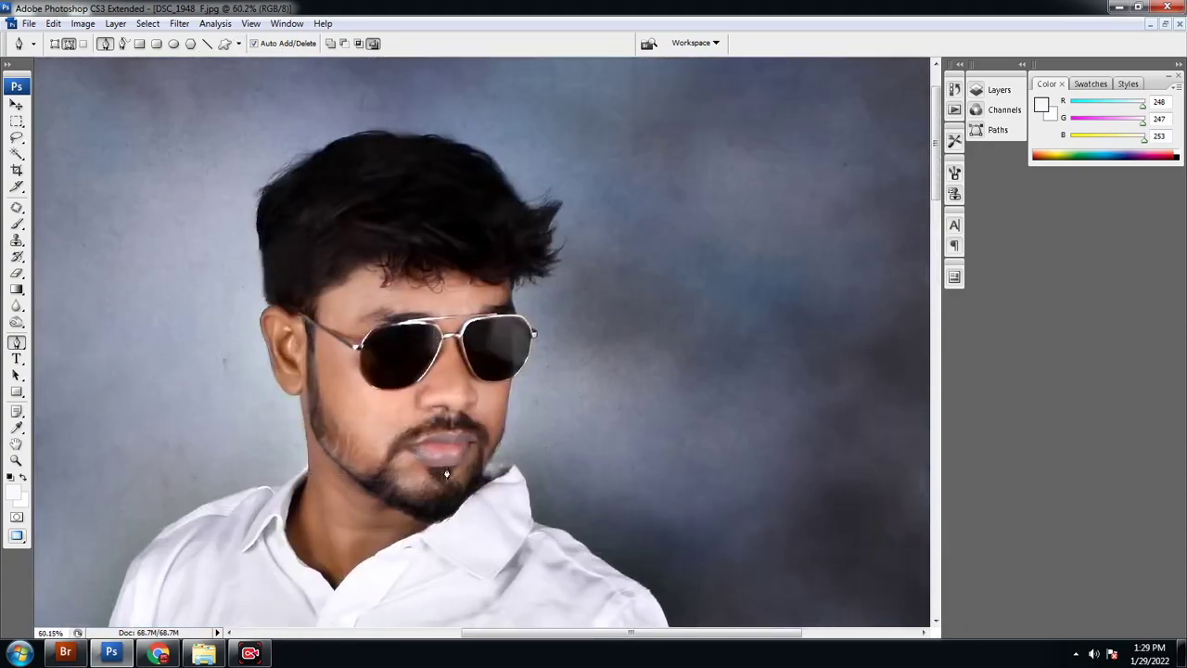
{"action": "scroll", "coordinate": [446, 474], "scroll_direction": "up", "scroll_amount": 2}
{"action": "scroll", "coordinate": [331, 371], "scroll_direction": "up", "scroll_amount": 1}
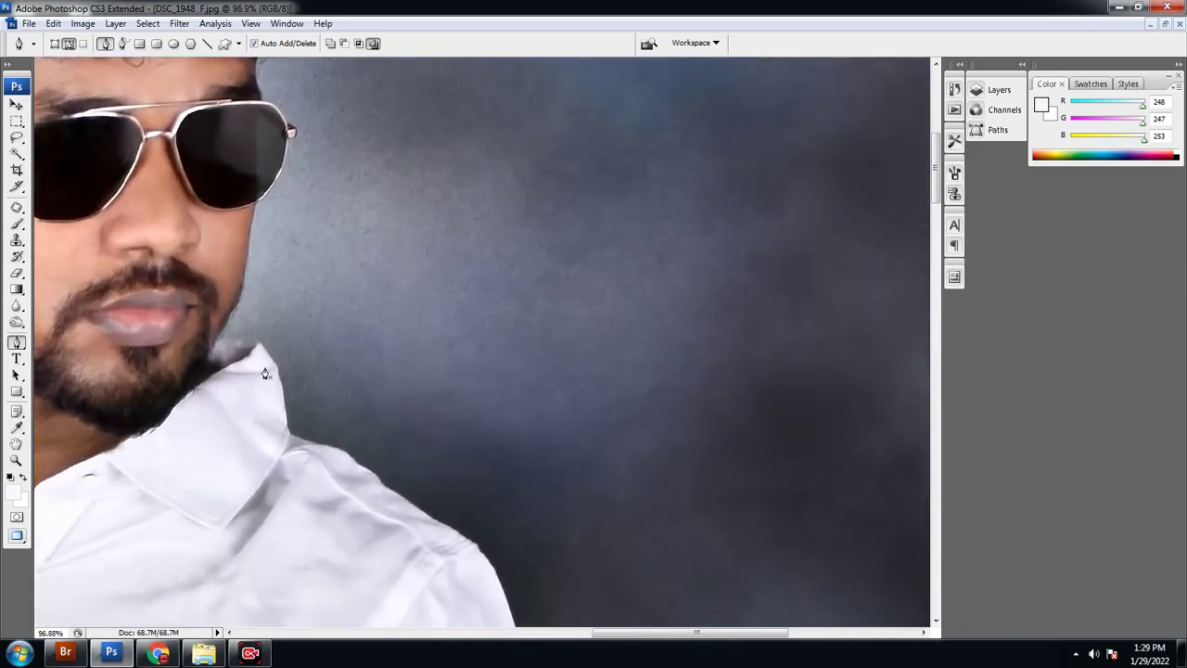
{"action": "scroll", "coordinate": [264, 374], "scroll_direction": "up", "scroll_amount": 2}
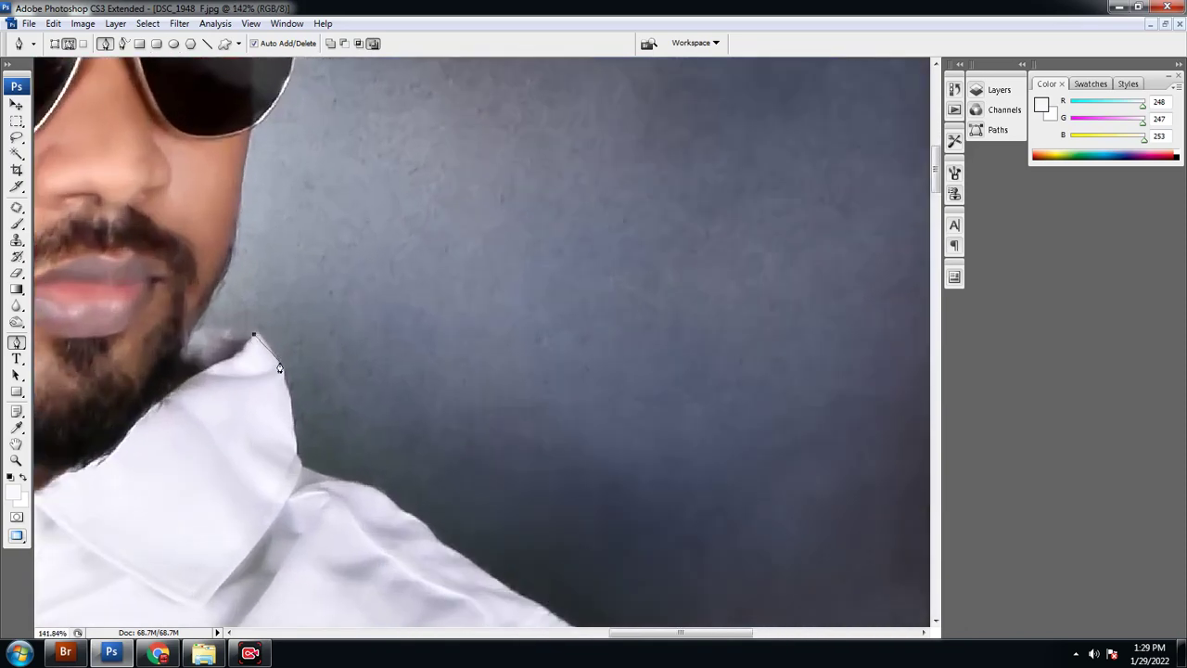
Add pen anchors along the collar edge down to where it meets the shoulder.
{"action": "left_click", "coordinate": [302, 469]}
{"action": "left_click", "coordinate": [237, 44]}
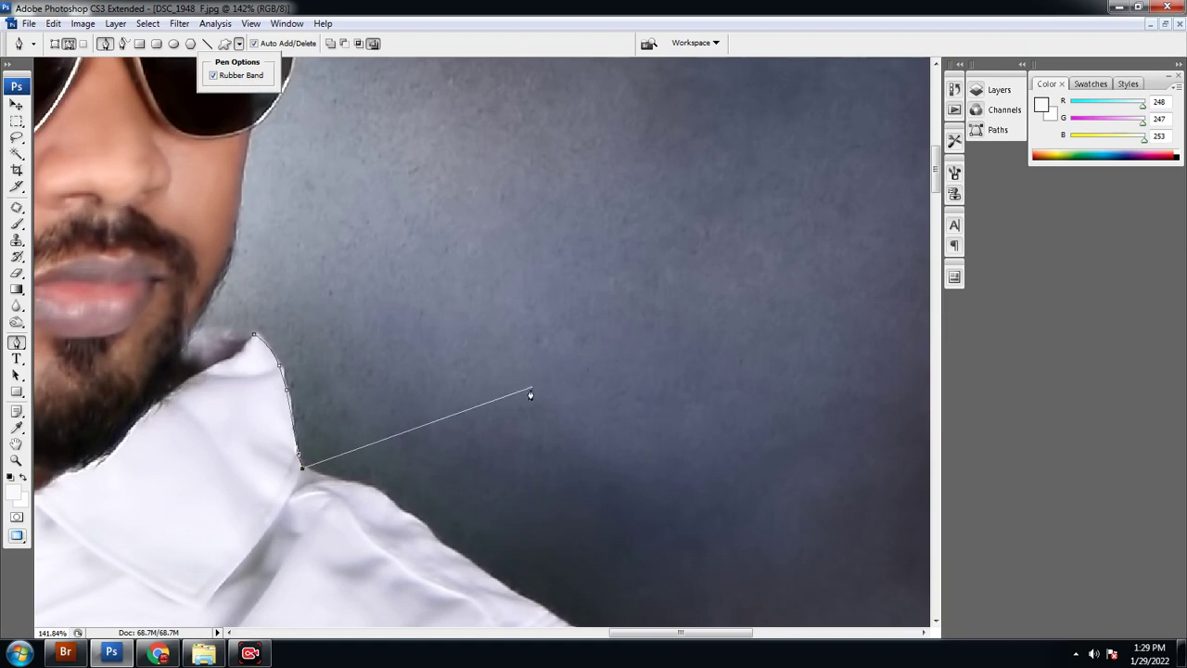
{"action": "left_click", "coordinate": [344, 484]}
{"action": "key", "text": "Tab"}
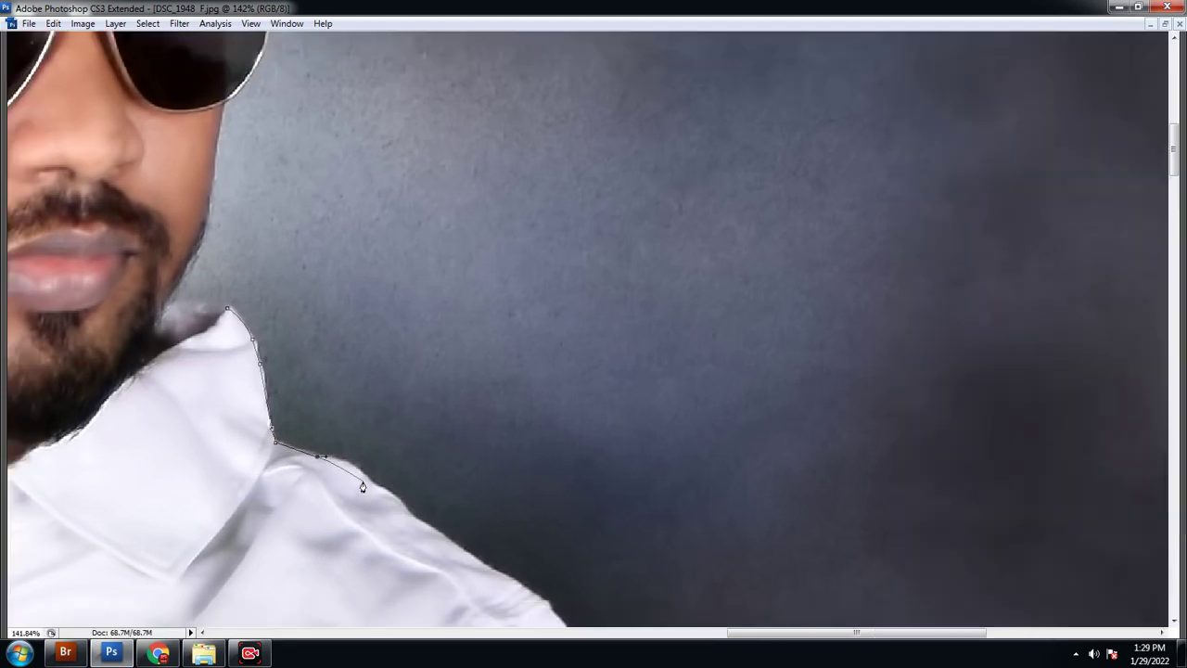
Switch to full-screen view, zoom in, and curve the path along the shoulder.
{"action": "key", "text": "f"}
{"action": "mouse_move", "coordinate": [366, 489]}
{"action": "left_mouse_down"}
{"action": "mouse_move", "coordinate": [427, 432]}
{"action": "mouse_move", "coordinate": [545, 412]}
{"action": "left_mouse_up"}
{"action": "key", "text": "f"}
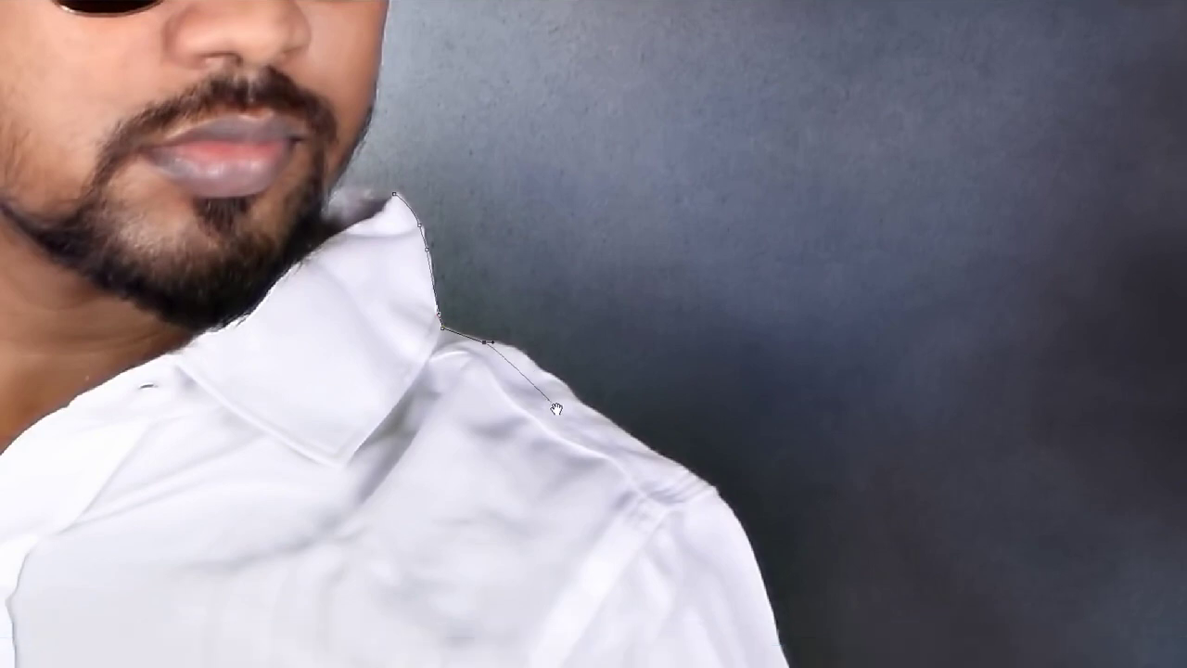
{"action": "key", "text": "ctrl+plus"}
{"action": "key", "text": "ctrl+plus"}
{"action": "scroll", "coordinate": [389, 295], "scroll_direction": "up", "scroll_amount": 1}
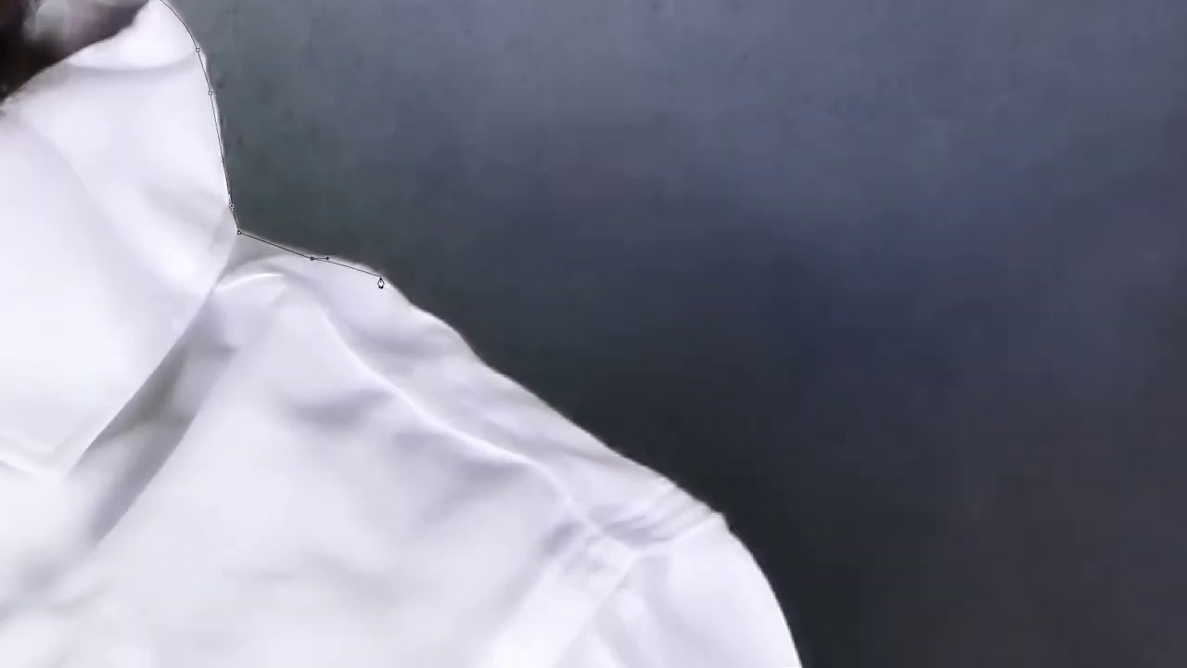
{"action": "left_click", "coordinate": [436, 320]}
{"action": "left_click_drag", "start_coordinate": [477, 367], "coordinate": [489, 377]}
Continue placing anchors down the shoulder edge.
{"action": "left_click", "coordinate": [670, 490]}
{"action": "left_click_drag", "start_coordinate": [704, 482], "coordinate": [498, 138]}
{"action": "left_click", "coordinate": [524, 182]}
{"action": "left_click", "coordinate": [548, 233]}
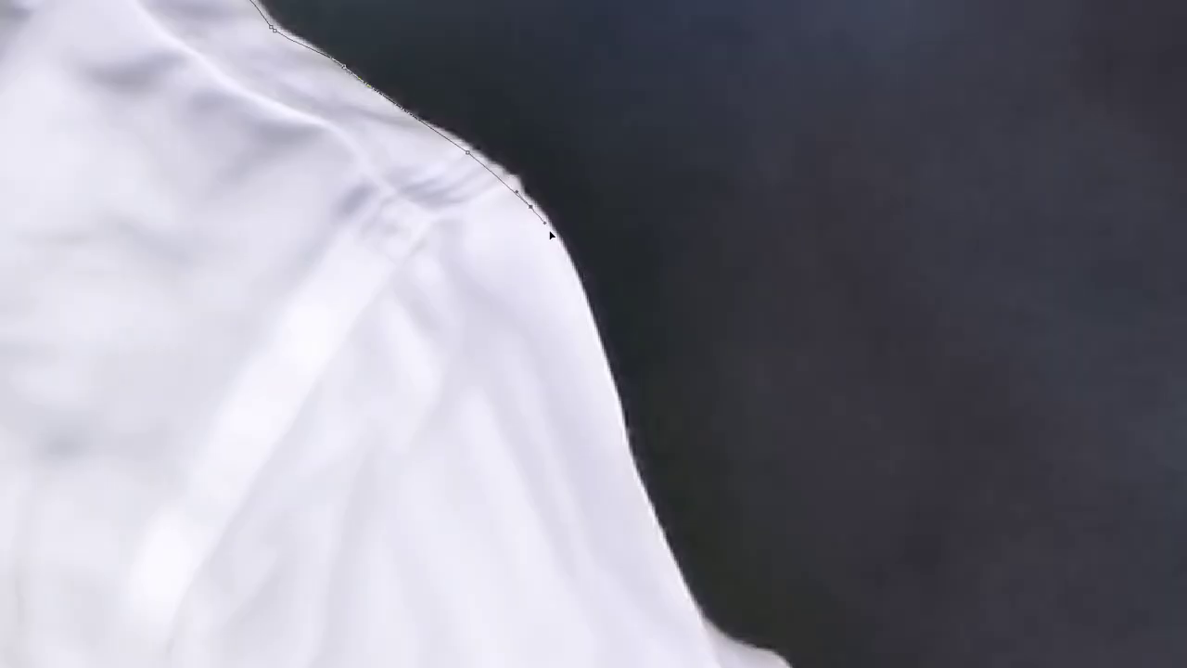
{"action": "left_click_drag", "start_coordinate": [548, 233], "coordinate": [567, 275]}
{"action": "left_click", "coordinate": [587, 329]}
{"action": "left_click", "coordinate": [602, 358]}
{"action": "left_click", "coordinate": [611, 390]}
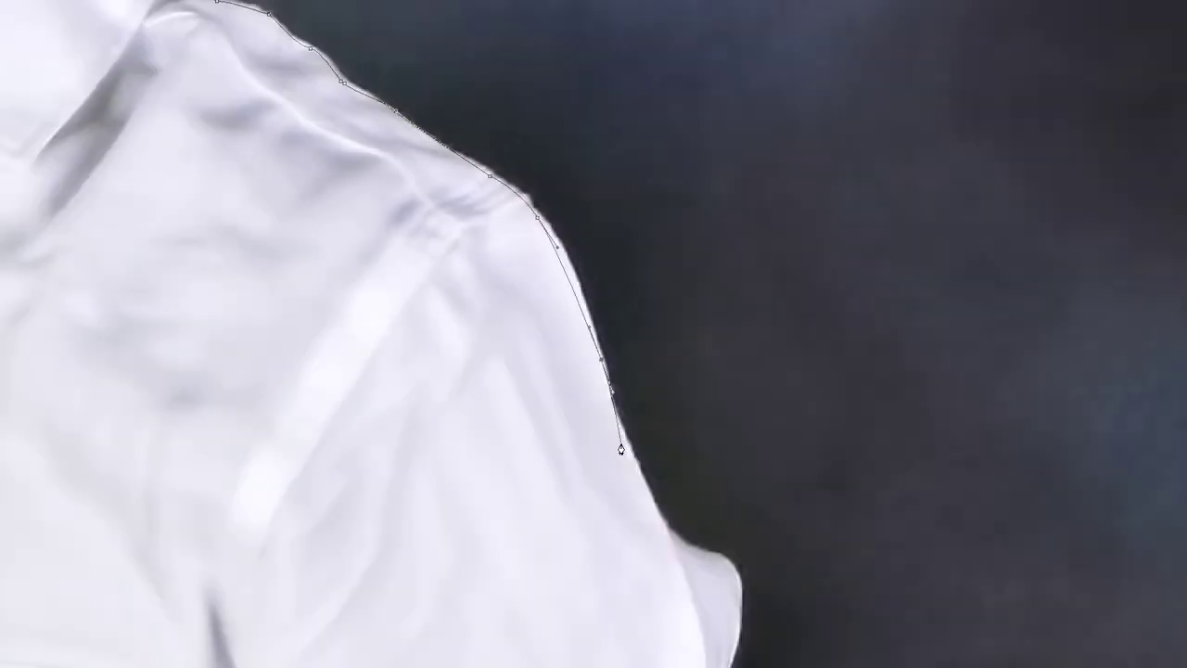
Trace anchors down the upper sleeve edge past the bend.
{"action": "left_click_drag", "start_coordinate": [621, 449], "coordinate": [501, 79]}
{"action": "left_click", "coordinate": [544, 166]}
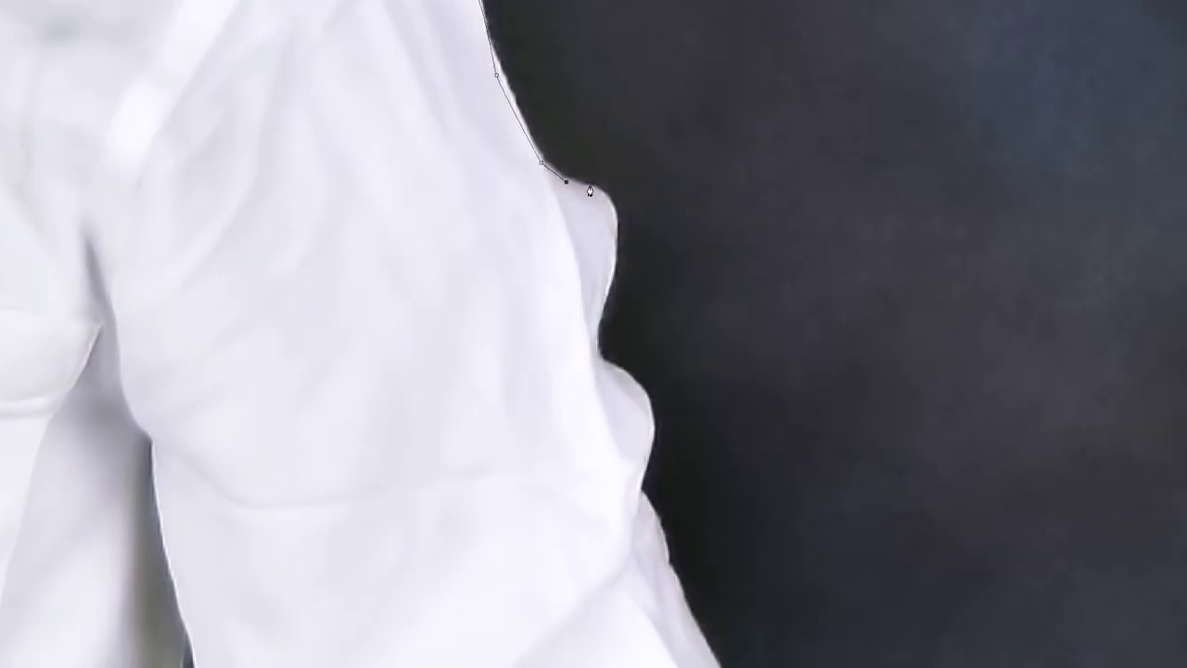
{"action": "left_click", "coordinate": [614, 222]}
{"action": "left_click", "coordinate": [648, 399]}
{"action": "left_click_drag", "start_coordinate": [638, 498], "coordinate": [507, 321]}
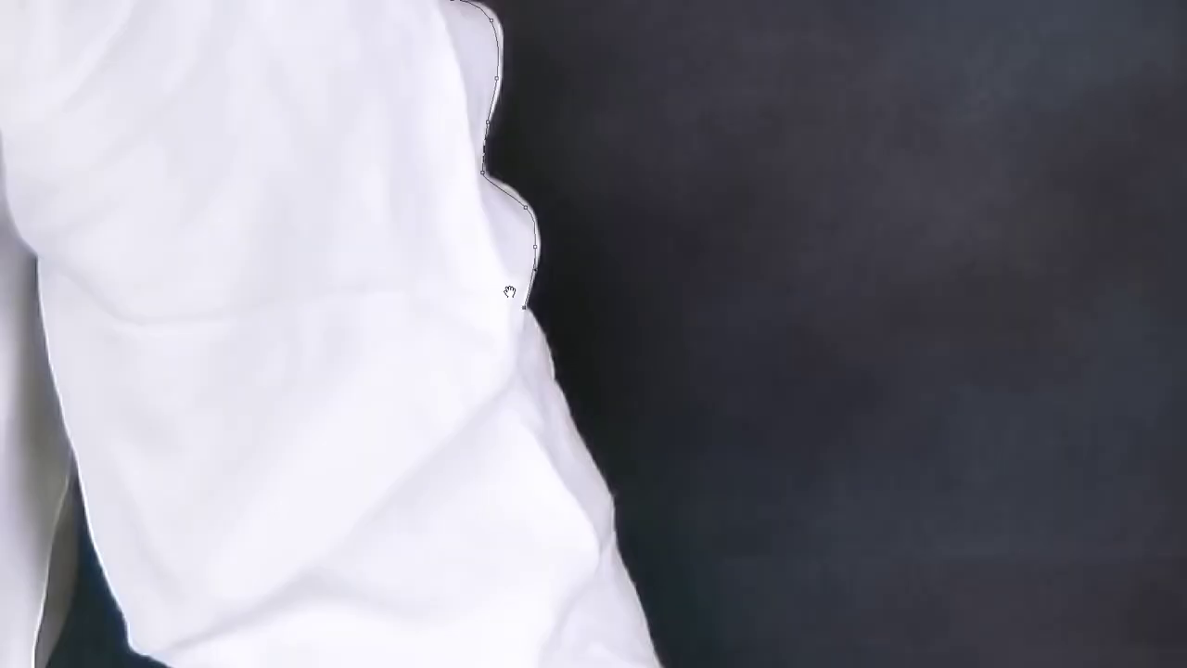
{"action": "left_click", "coordinate": [508, 310]}
{"action": "left_click", "coordinate": [550, 407]}
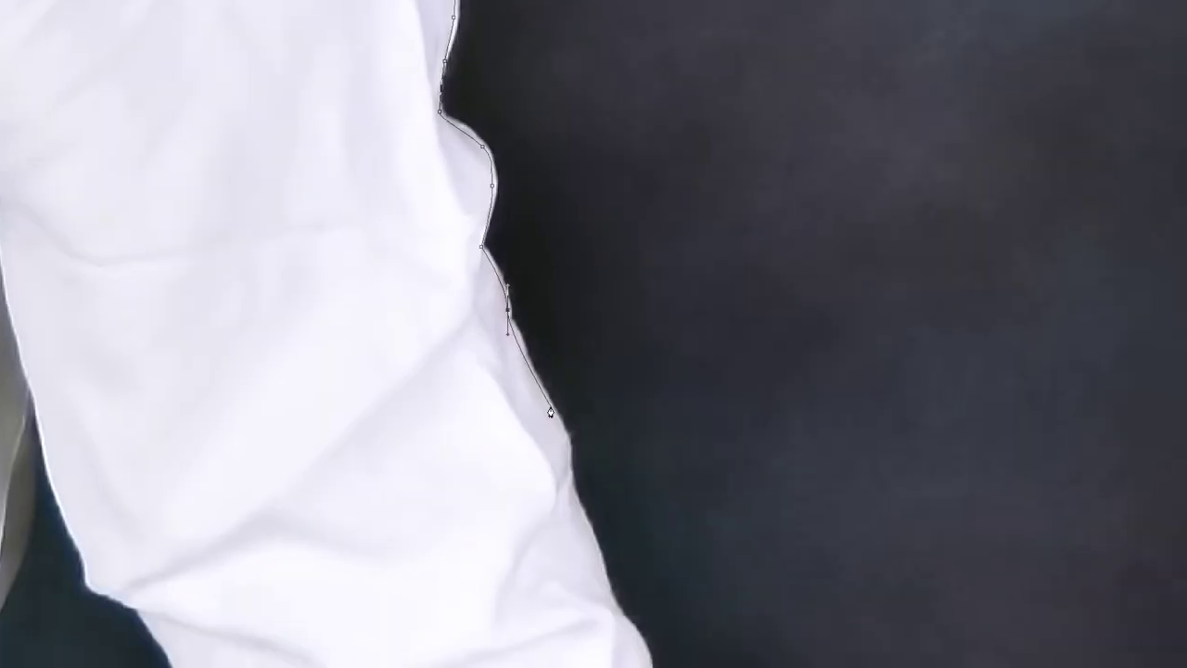
{"action": "left_click", "coordinate": [568, 453]}
{"action": "left_click", "coordinate": [583, 512]}
Trace the lower sleeve edge down to the cuff above the watch.
{"action": "left_click_drag", "start_coordinate": [603, 567], "coordinate": [515, 297]}
{"action": "left_click", "coordinate": [531, 304]}
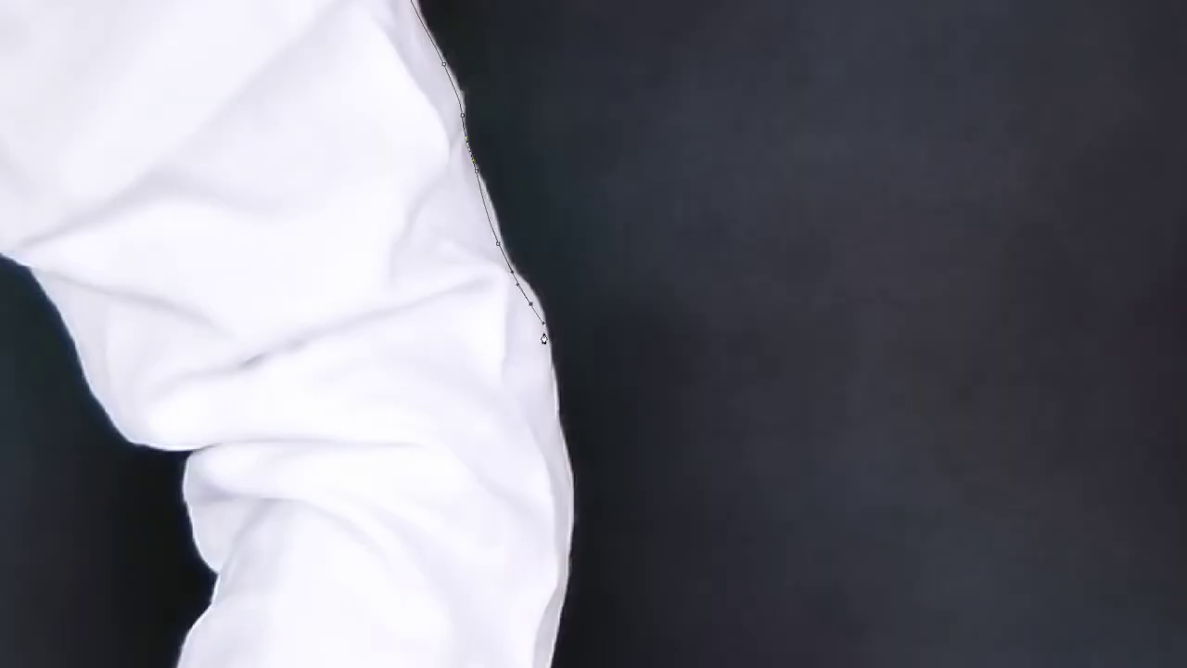
{"action": "left_click", "coordinate": [547, 366]}
{"action": "left_click", "coordinate": [567, 555]}
{"action": "left_click_drag", "start_coordinate": [568, 556], "coordinate": [561, 12]}
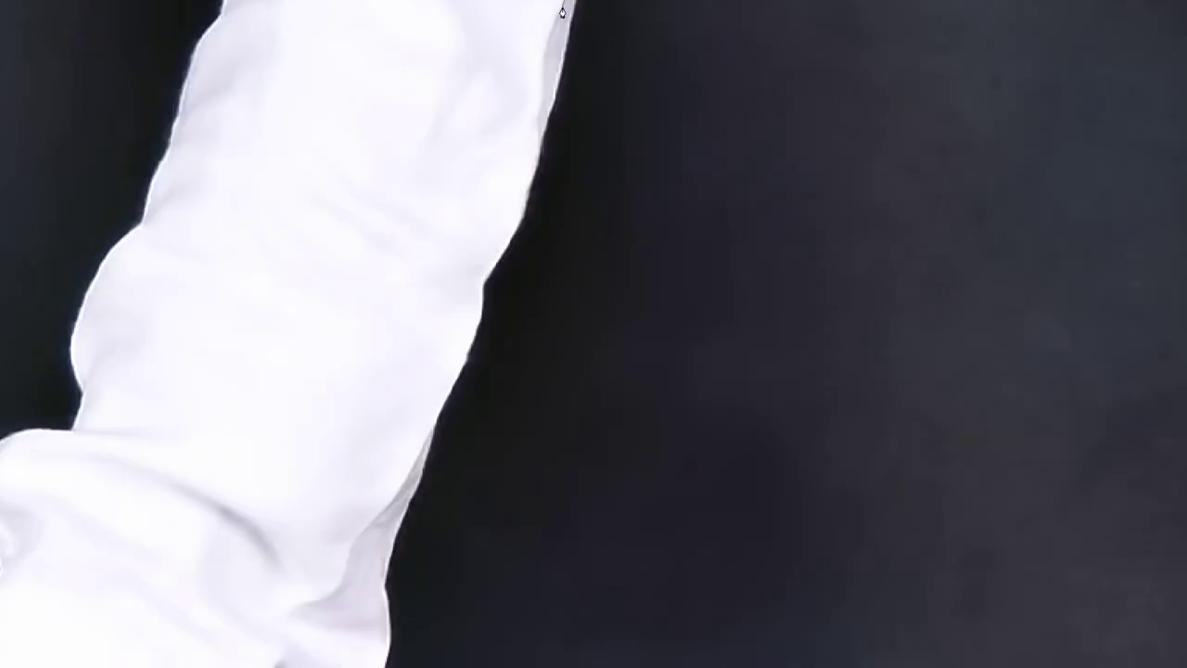
{"action": "left_click", "coordinate": [536, 136]}
{"action": "left_click", "coordinate": [528, 195]}
{"action": "left_click", "coordinate": [519, 214]}
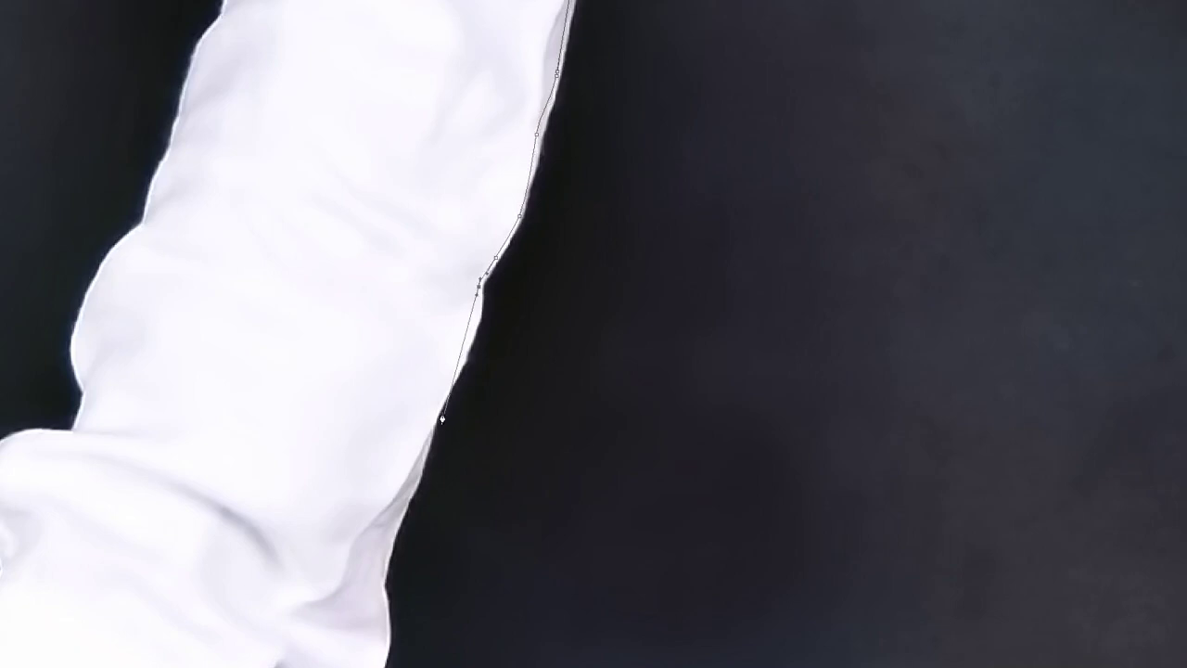
{"action": "left_click", "coordinate": [467, 358]}
{"action": "left_click_drag", "start_coordinate": [393, 533], "coordinate": [511, 69]}
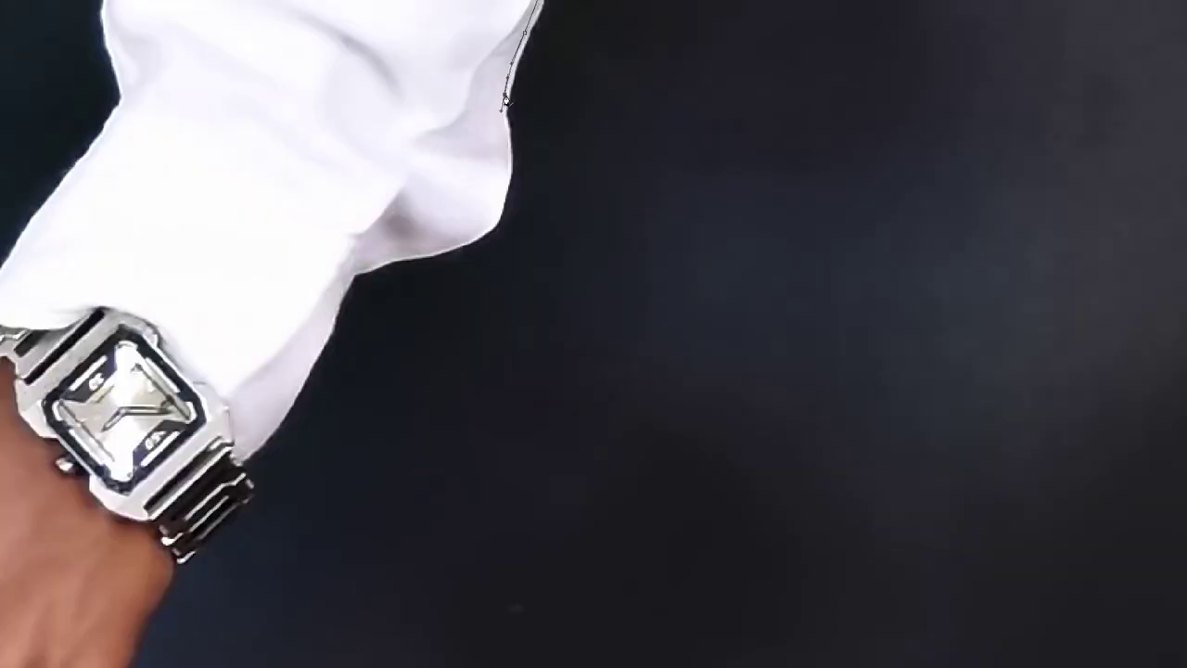
Trace anchors around the cuff edge and along its underside.
{"action": "scroll", "coordinate": [506, 100], "scroll_direction": "up", "scroll_amount": 2}
{"action": "left_click", "coordinate": [502, 164]}
{"action": "left_click", "coordinate": [502, 223]}
{"action": "left_click_drag", "start_coordinate": [503, 264], "coordinate": [480, 336]}
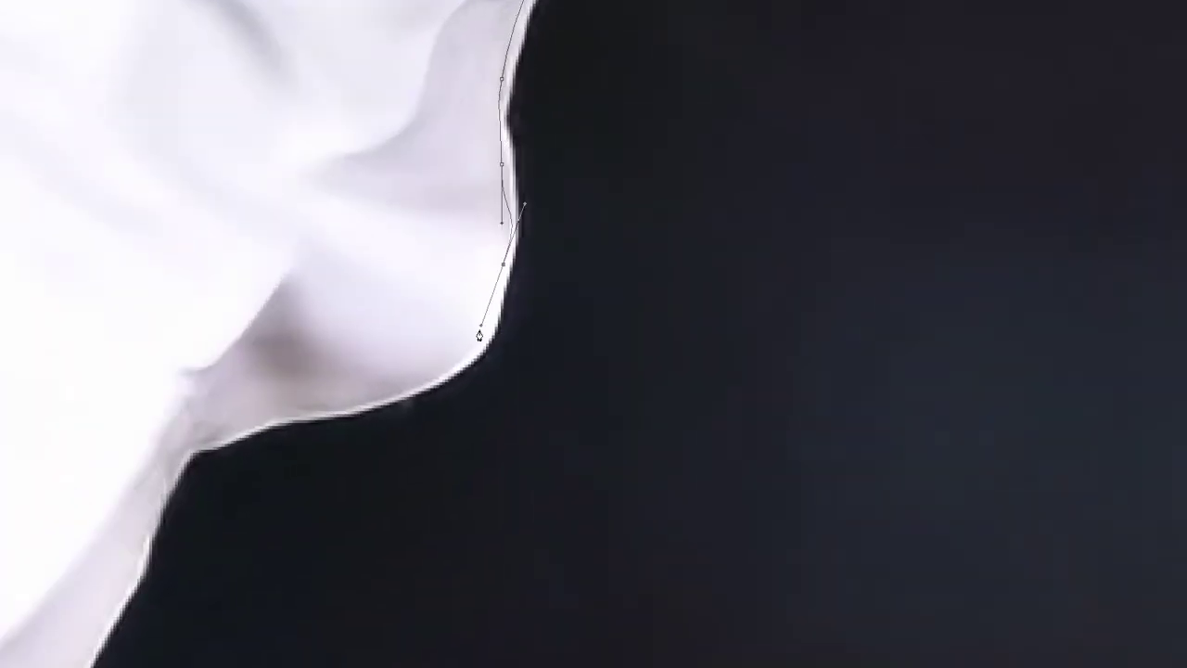
{"action": "left_click", "coordinate": [465, 359]}
{"action": "mouse_move", "coordinate": [353, 402]}
{"action": "left_mouse_down"}
{"action": "mouse_move", "coordinate": [332, 409]}
{"action": "mouse_move", "coordinate": [511, 243]}
{"action": "left_mouse_up"}
{"action": "left_click", "coordinate": [261, 422]}
{"action": "left_click", "coordinate": [189, 450]}
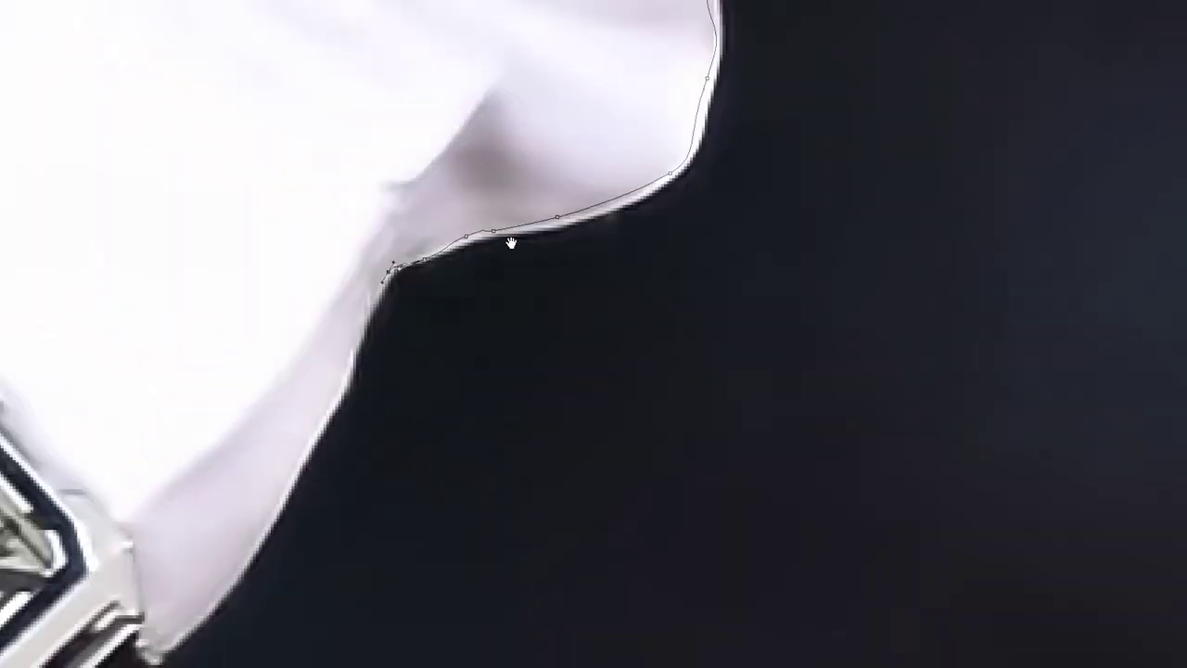
Continue the path down the cuff toward the watch.
{"action": "left_click", "coordinate": [366, 318]}
{"action": "left_click", "coordinate": [314, 439]}
{"action": "left_click", "coordinate": [296, 471]}
{"action": "left_click", "coordinate": [245, 550]}
{"action": "left_click", "coordinate": [222, 584]}
{"action": "left_click", "coordinate": [199, 617]}
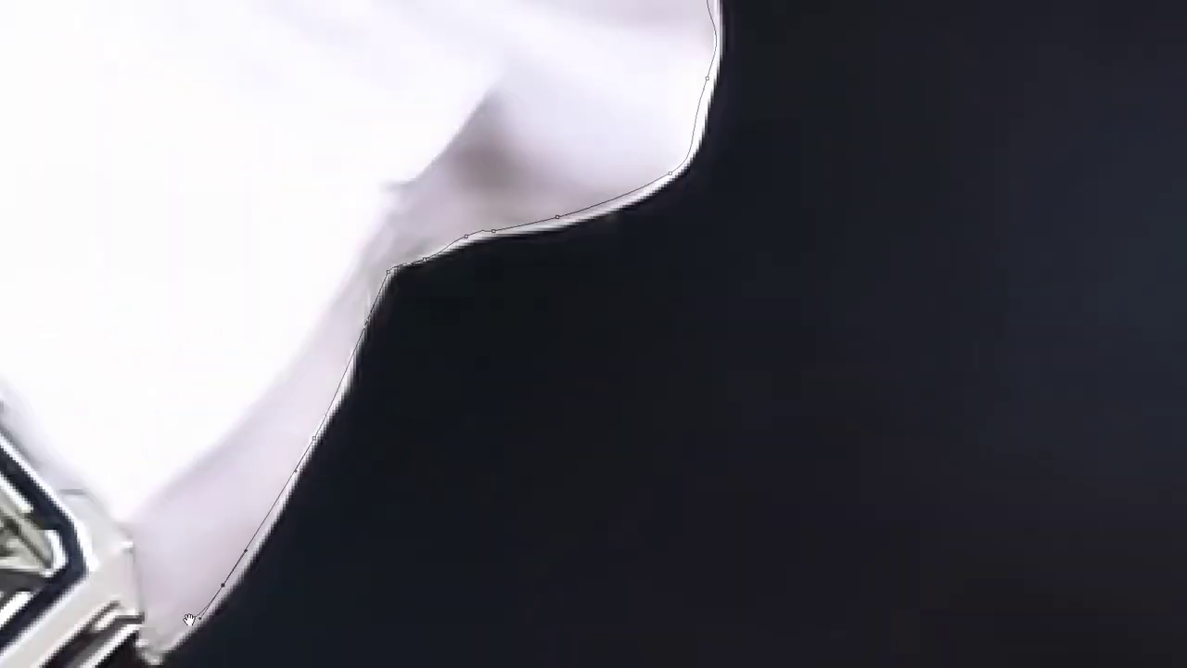
{"action": "scroll", "coordinate": [189, 619], "scroll_direction": "down", "scroll_amount": 5}
{"action": "scroll", "coordinate": [241, 575], "scroll_direction": "up", "scroll_amount": 5}
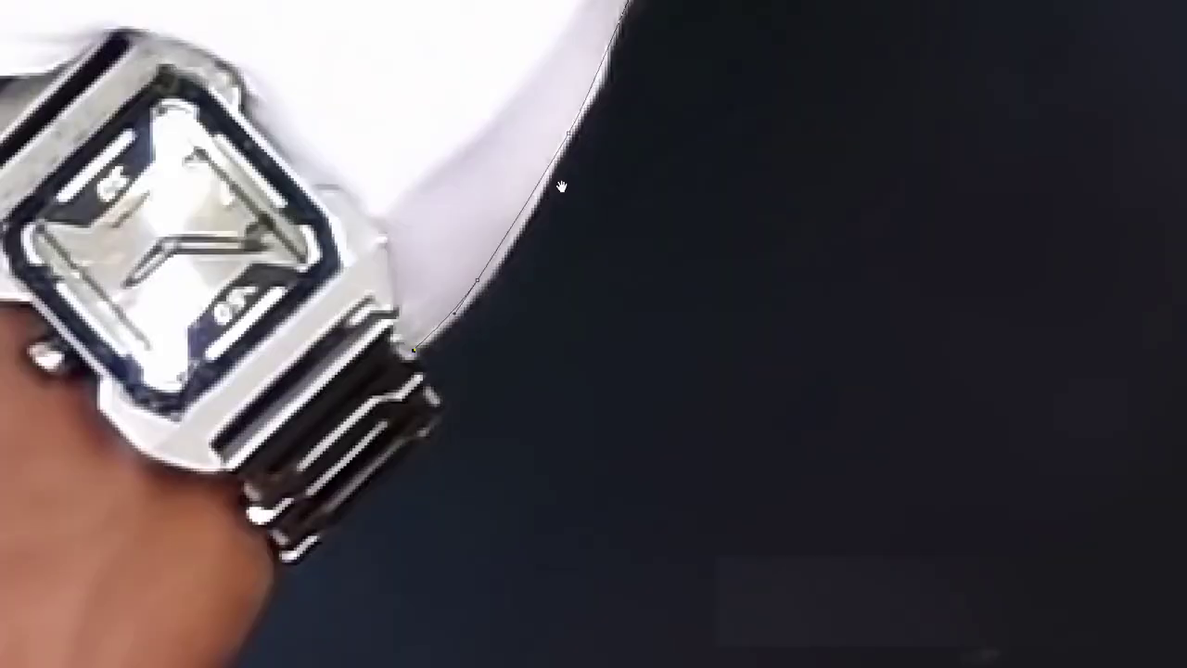
{"action": "left_click_drag", "start_coordinate": [561, 187], "coordinate": [714, 5]}
{"action": "scroll", "coordinate": [575, 157], "scroll_direction": "up", "scroll_amount": 2}
Curve the outline along the watch band, down the wrist, knuckles and finger.
{"action": "left_click", "coordinate": [608, 217]}
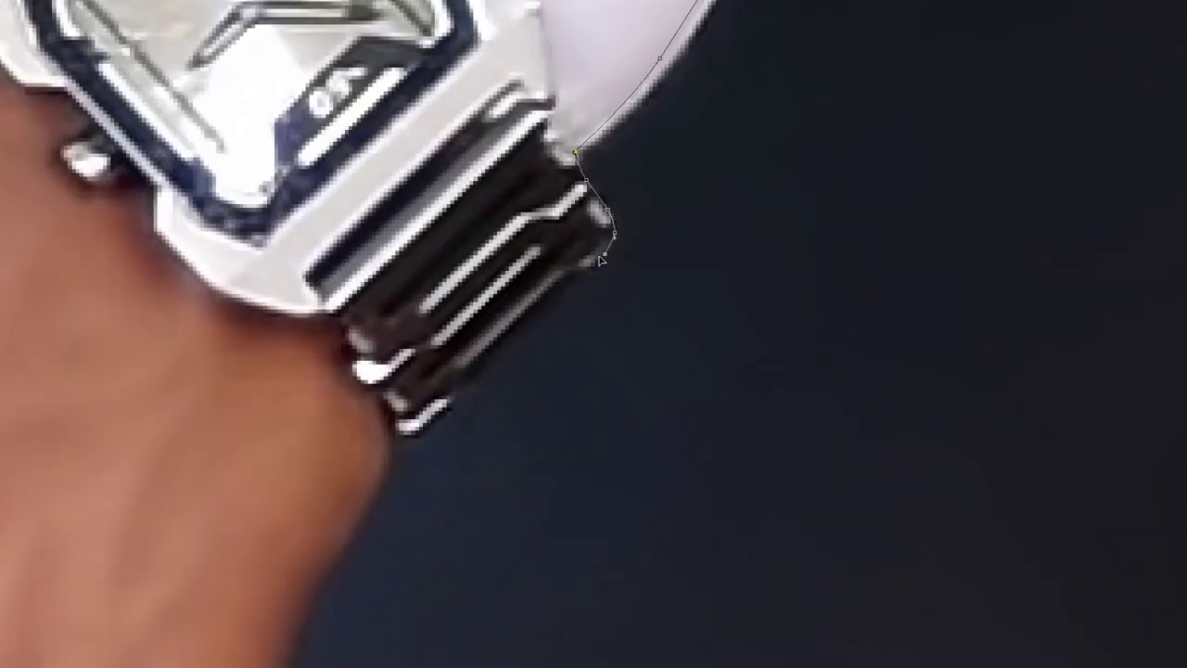
{"action": "left_click_drag", "start_coordinate": [600, 261], "coordinate": [540, 322]}
{"action": "left_click_drag", "start_coordinate": [374, 478], "coordinate": [681, 173]}
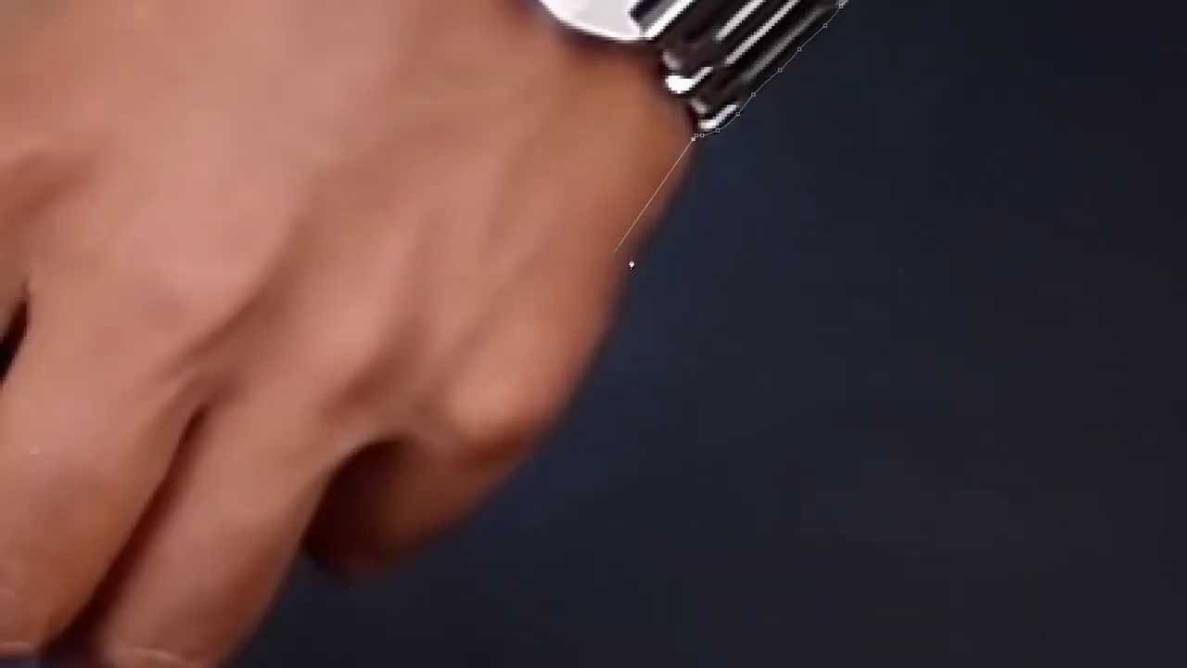
{"action": "mouse_move", "coordinate": [646, 237]}
{"action": "left_mouse_down"}
{"action": "mouse_move", "coordinate": [600, 295]}
{"action": "mouse_move", "coordinate": [603, 387]}
{"action": "mouse_move", "coordinate": [485, 501]}
{"action": "left_mouse_up"}
{"action": "left_click_drag", "start_coordinate": [845, 370], "coordinate": [1186, 194]}
{"action": "mouse_move", "coordinate": [763, 397]}
{"action": "left_mouse_down"}
{"action": "mouse_move", "coordinate": [732, 405]}
{"action": "mouse_move", "coordinate": [679, 384]}
{"action": "left_mouse_up"}
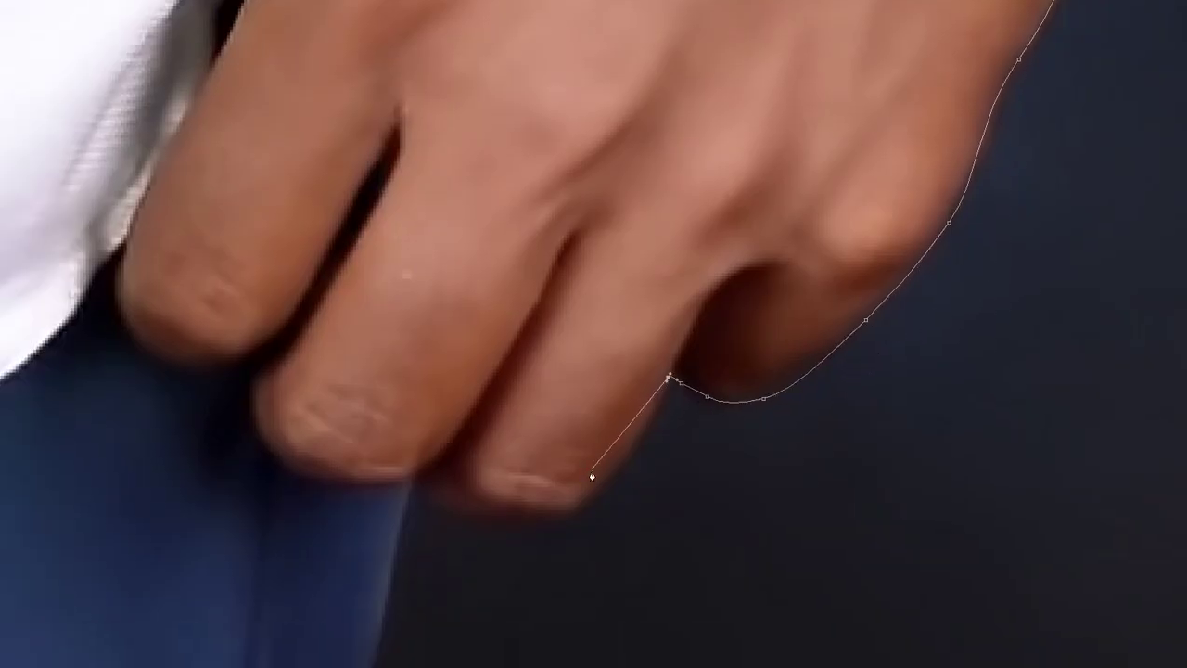
{"action": "mouse_move", "coordinate": [604, 490]}
{"action": "left_mouse_down"}
{"action": "mouse_move", "coordinate": [495, 526]}
{"action": "mouse_move", "coordinate": [444, 509]}
{"action": "left_mouse_up"}
{"action": "scroll", "coordinate": [399, 537], "scroll_direction": "down", "scroll_amount": 3}
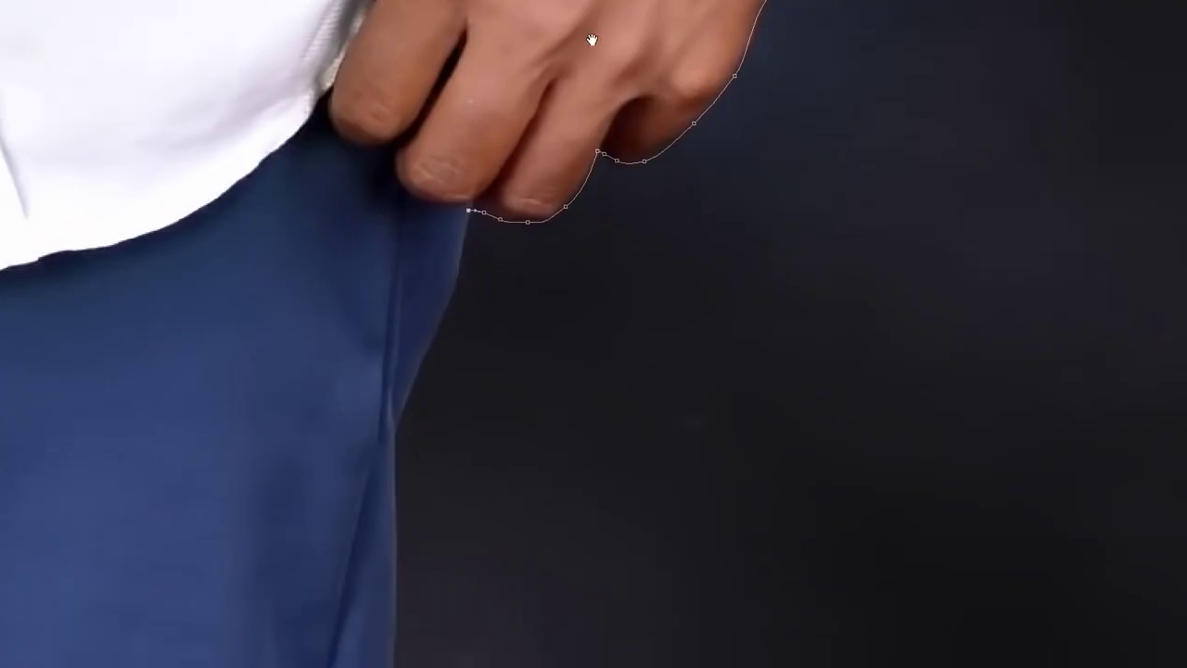
Curve the outline from the fingertip onto the trouser leg's outer edge.
{"action": "left_click_drag", "start_coordinate": [501, 243], "coordinate": [481, 281]}
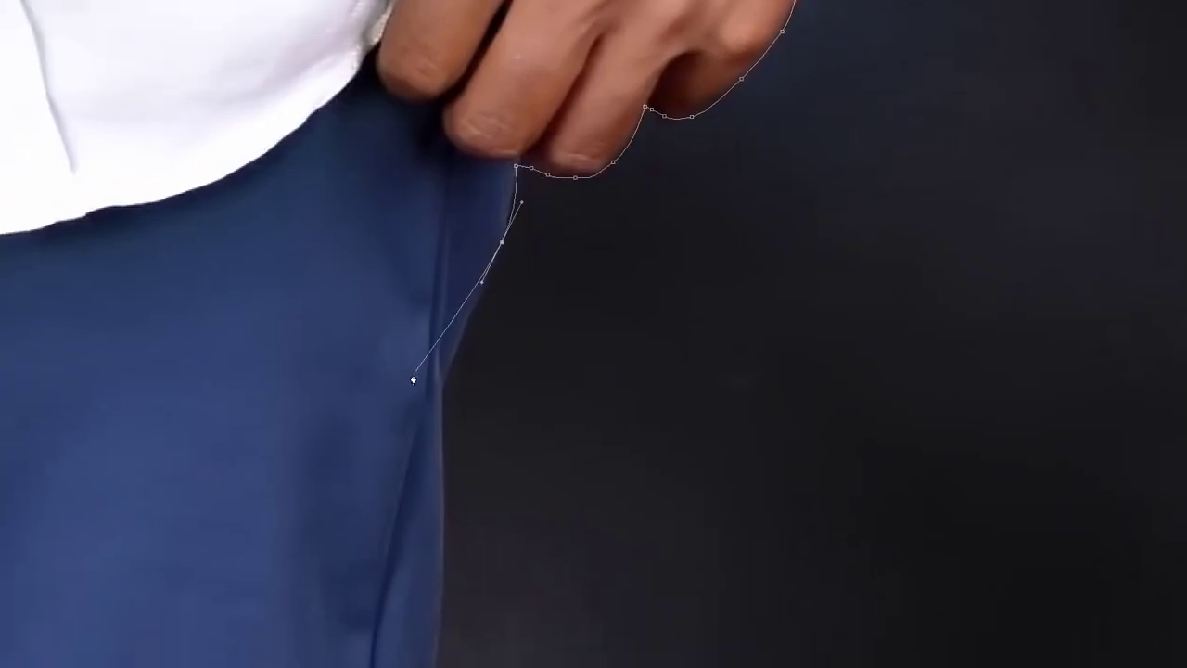
{"action": "scroll", "coordinate": [433, 465], "scroll_direction": "up", "scroll_amount": 2}
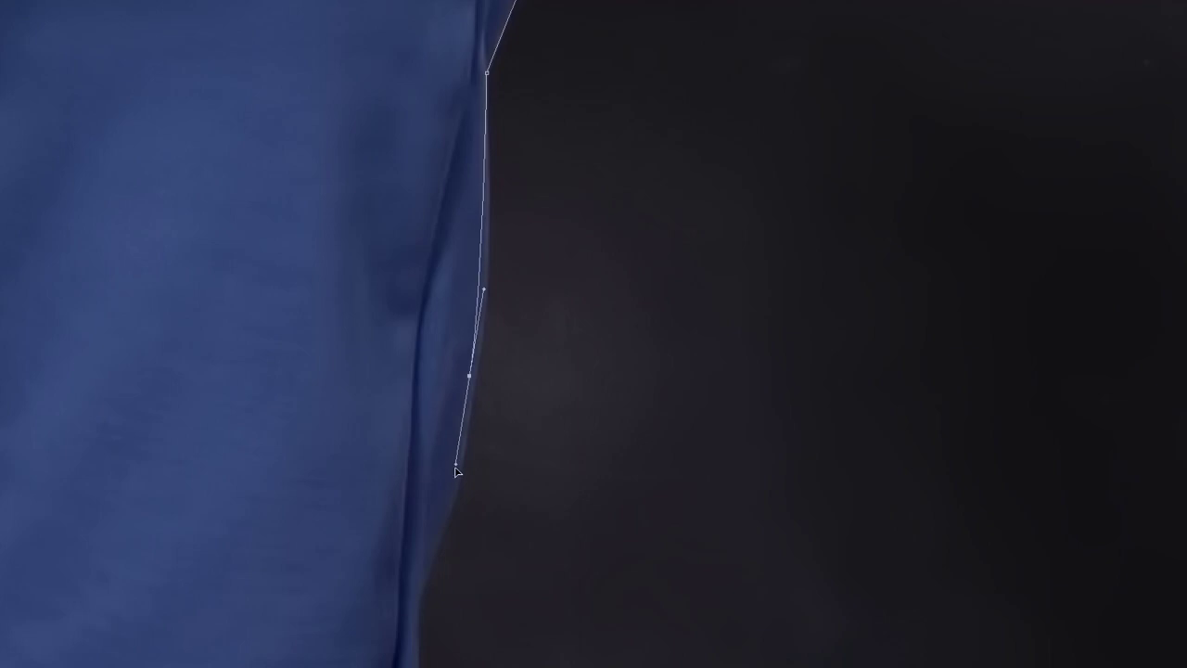
{"action": "left_click_drag", "start_coordinate": [469, 376], "coordinate": [446, 501]}
{"action": "left_click_drag", "start_coordinate": [424, 577], "coordinate": [417, 604]}
{"action": "scroll", "coordinate": [417, 605], "scroll_direction": "down", "scroll_amount": 2}
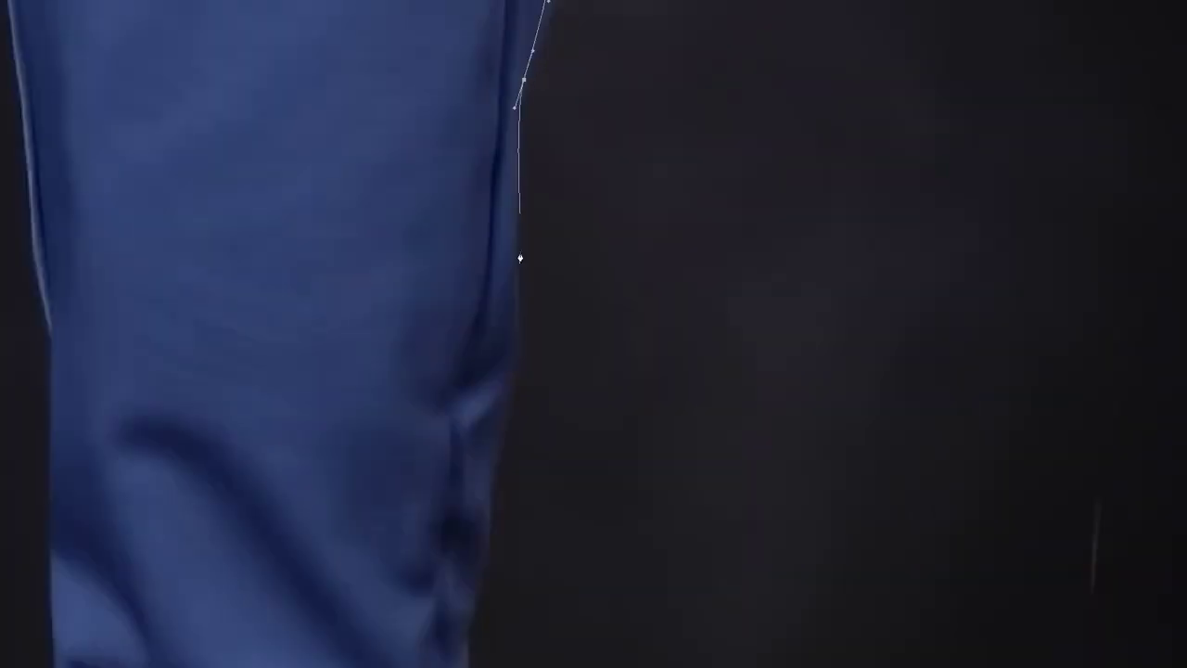
{"action": "left_click", "coordinate": [490, 516]}
{"action": "left_click", "coordinate": [483, 570]}
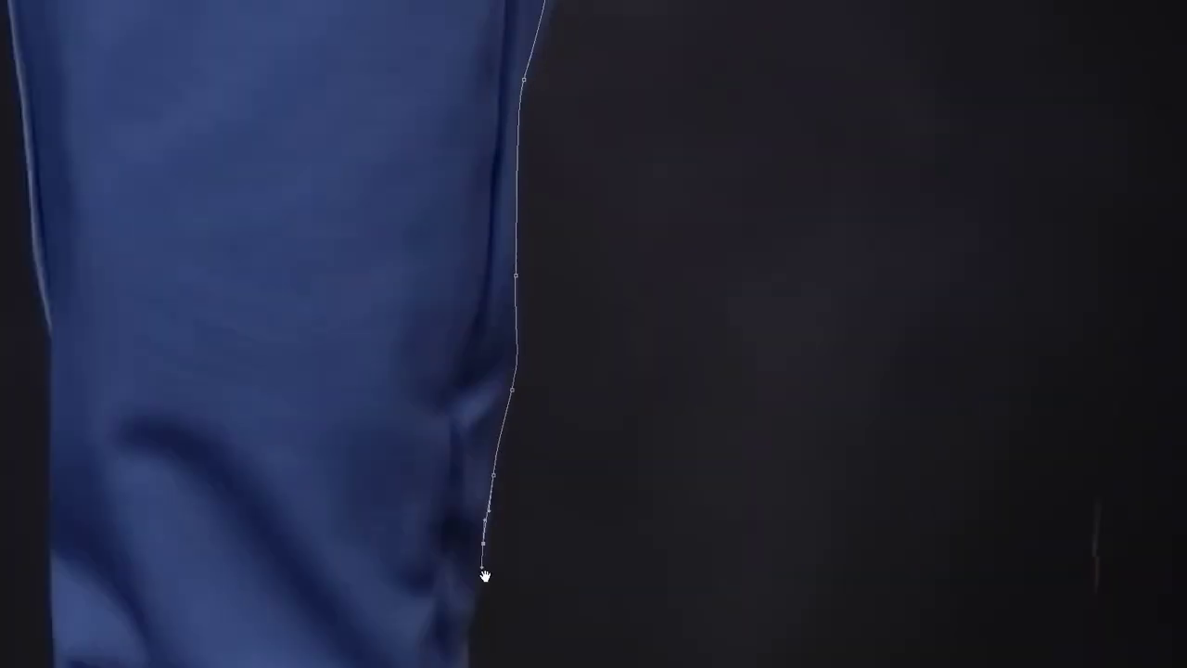
Trace further down the leg edge, undoing and re-placing misplaced anchors.
{"action": "left_click_drag", "start_coordinate": [485, 569], "coordinate": [578, 108]}
{"action": "left_click", "coordinate": [557, 193]}
{"action": "left_click", "coordinate": [551, 214]}
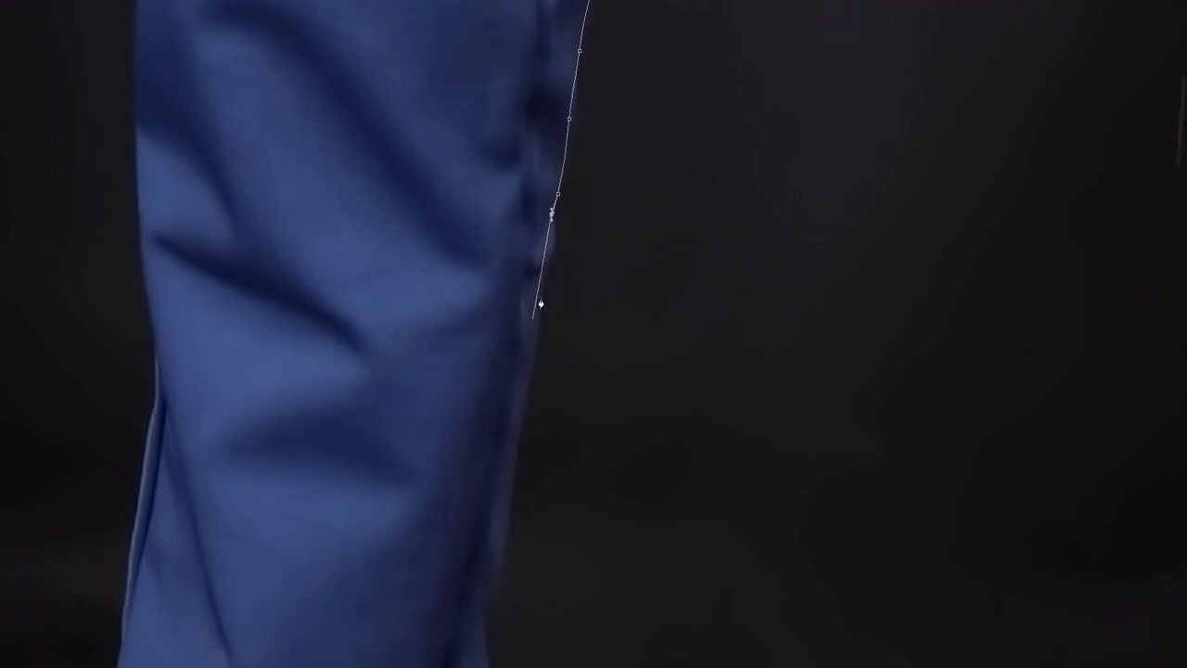
{"action": "left_click_drag", "start_coordinate": [548, 257], "coordinate": [539, 285]}
{"action": "left_click", "coordinate": [535, 328]}
{"action": "left_click", "coordinate": [506, 459]}
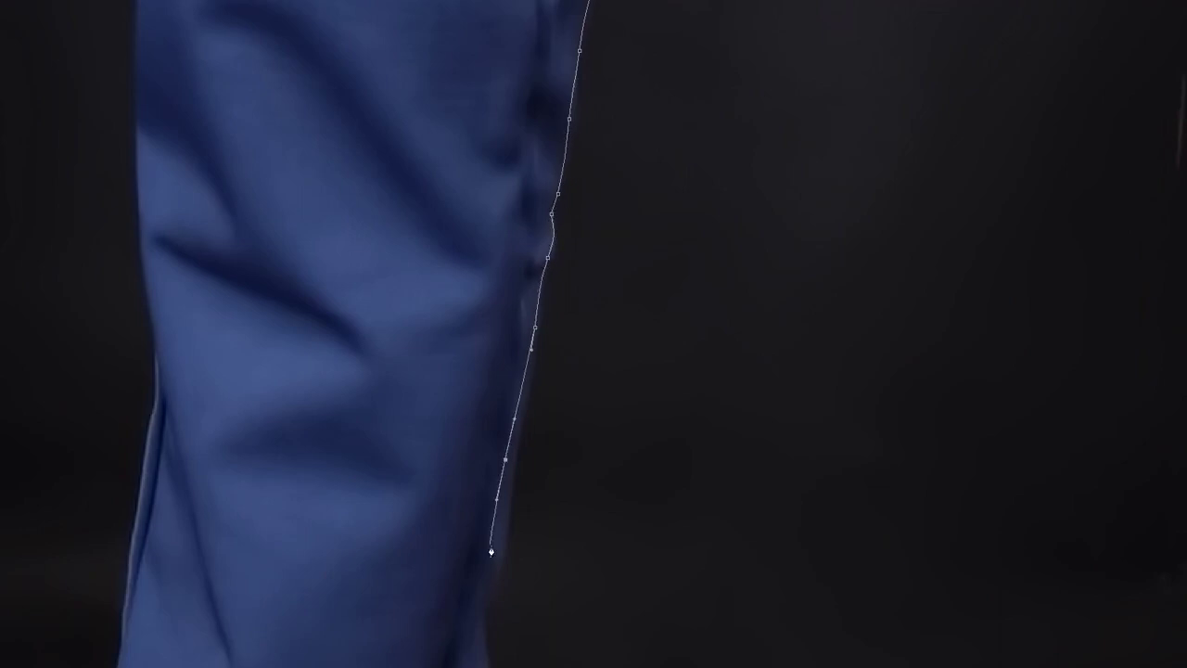
{"action": "key", "text": "ctrl+z"}
{"action": "left_click", "coordinate": [509, 496]}
{"action": "left_click", "coordinate": [500, 558]}
{"action": "left_click", "coordinate": [484, 620]}
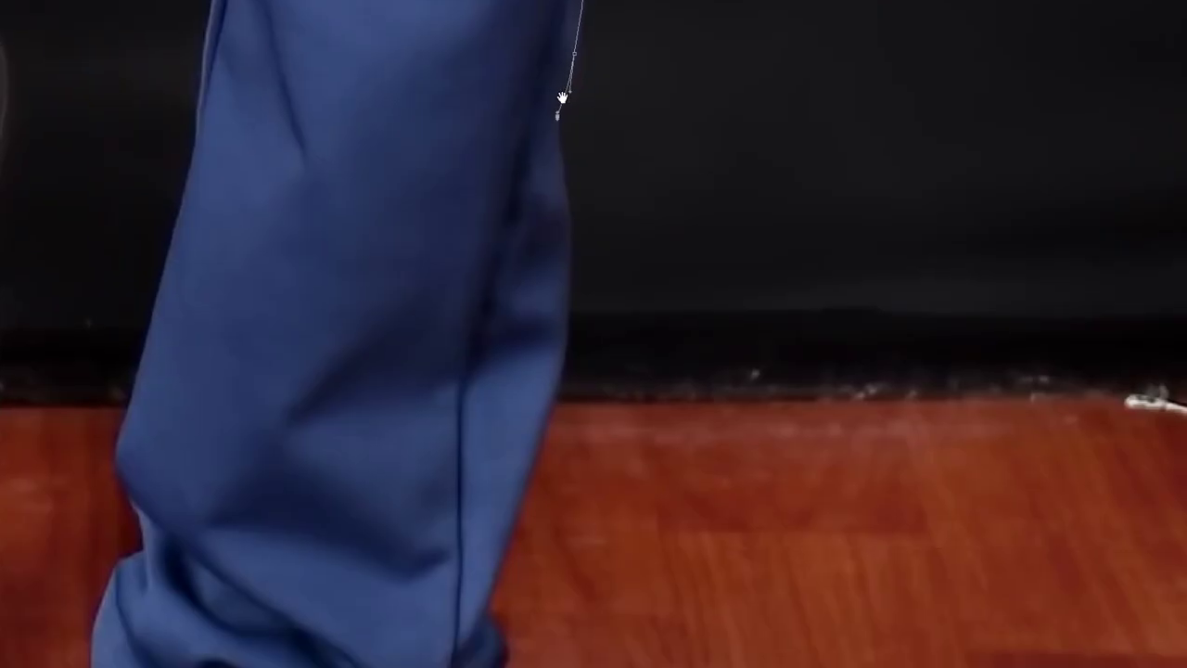
Continue down the lower leg edge, undoing overshooting anchors and redoing it with a curve.
{"action": "left_click", "coordinate": [557, 116]}
{"action": "left_click", "coordinate": [574, 283]}
{"action": "left_click", "coordinate": [571, 329]}
{"action": "left_click", "coordinate": [559, 371]}
{"action": "left_click", "coordinate": [546, 413]}
{"action": "left_click", "coordinate": [531, 457]}
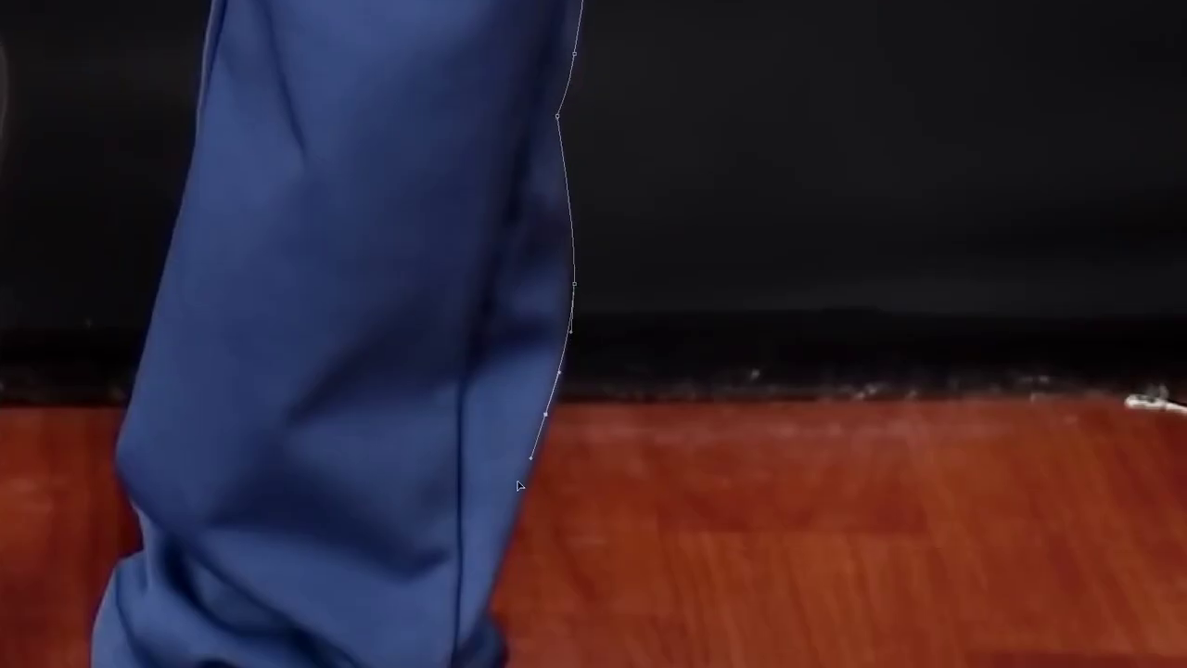
{"action": "key", "text": "ctrl+z"}
{"action": "key", "text": "ctrl+z"}
{"action": "key", "text": "ctrl+z"}
{"action": "key", "text": "ctrl+z"}
{"action": "left_click", "coordinate": [565, 362]}
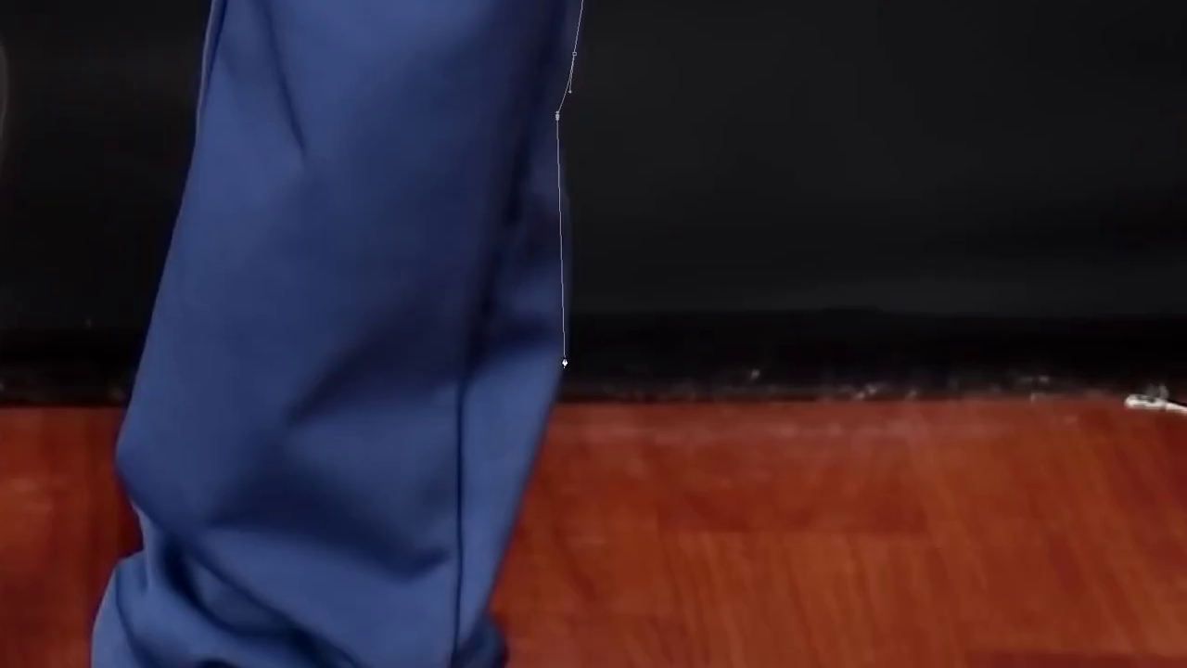
{"action": "key", "text": "ctrl+z"}
{"action": "left_click", "coordinate": [563, 344]}
{"action": "left_click_drag", "start_coordinate": [552, 408], "coordinate": [551, 417]}
{"action": "key", "text": "ctrl+z"}
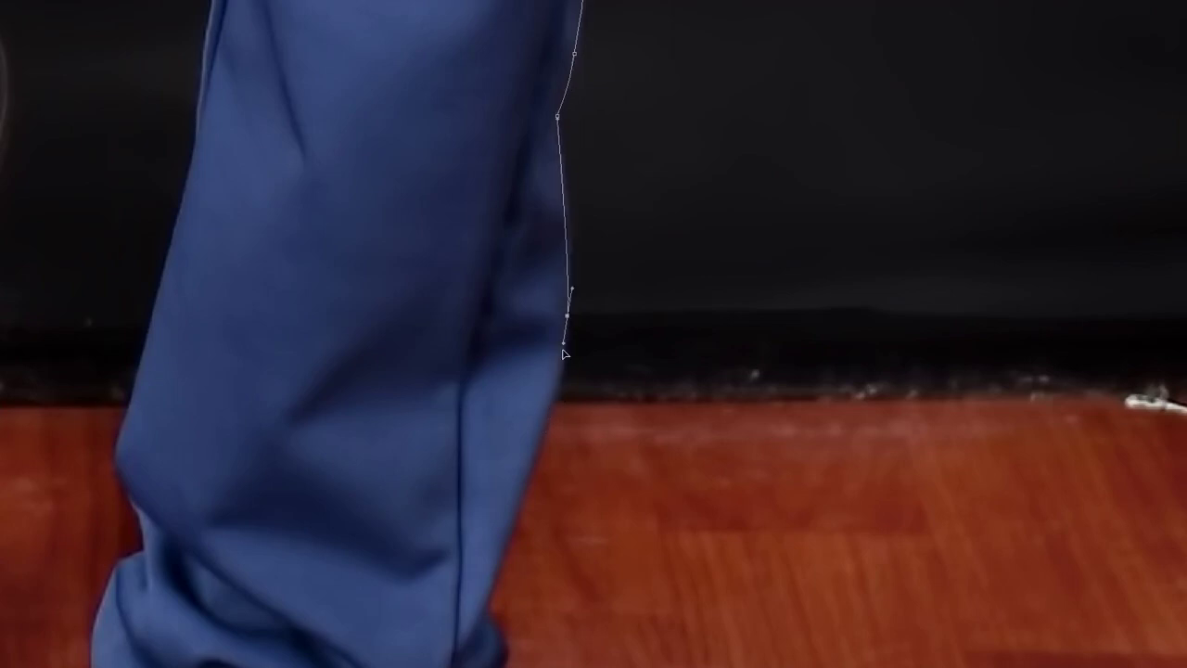
{"action": "left_click_drag", "start_coordinate": [568, 315], "coordinate": [559, 378]}
Trace the outline around the trouser hem and along the sandal's side.
{"action": "left_click", "coordinate": [533, 462]}
{"action": "mouse_move", "coordinate": [533, 462]}
{"action": "left_mouse_down"}
{"action": "mouse_move", "coordinate": [484, 614]}
{"action": "mouse_move", "coordinate": [496, 390]}
{"action": "left_mouse_up"}
{"action": "scroll", "coordinate": [524, 371], "scroll_direction": "up", "scroll_amount": 3}
{"action": "mouse_move", "coordinate": [566, 253]}
{"action": "left_mouse_down"}
{"action": "mouse_move", "coordinate": [504, 417]}
{"action": "mouse_move", "coordinate": [425, 492]}
{"action": "left_mouse_up"}
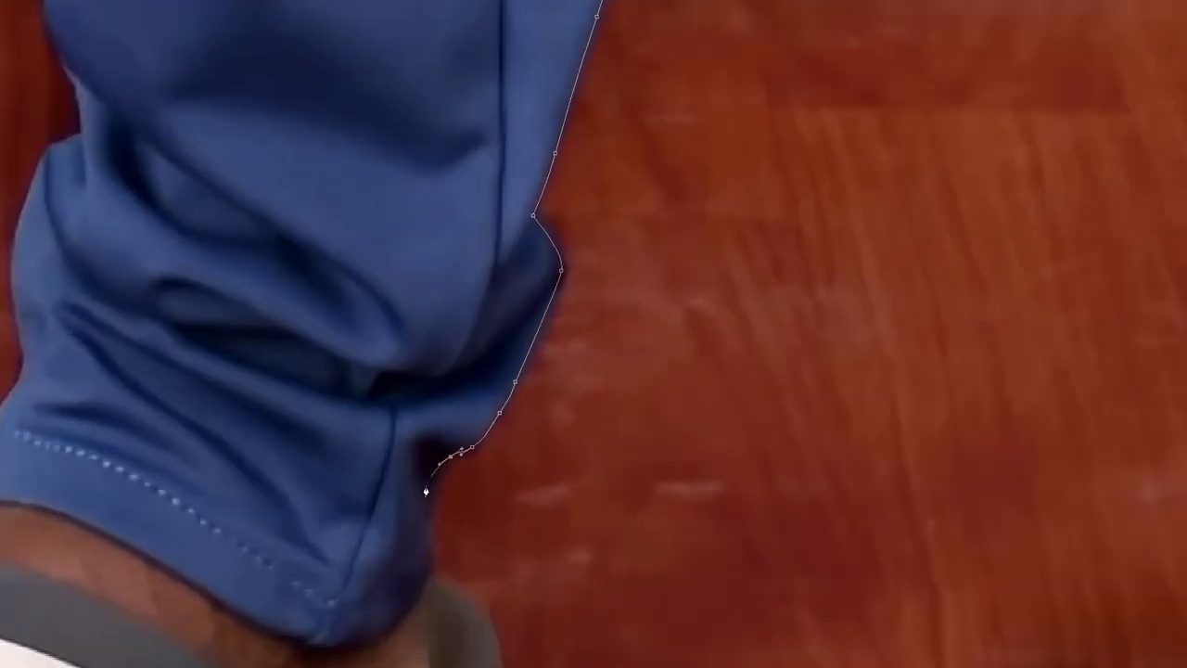
{"action": "left_click_drag", "start_coordinate": [425, 581], "coordinate": [481, 355]}
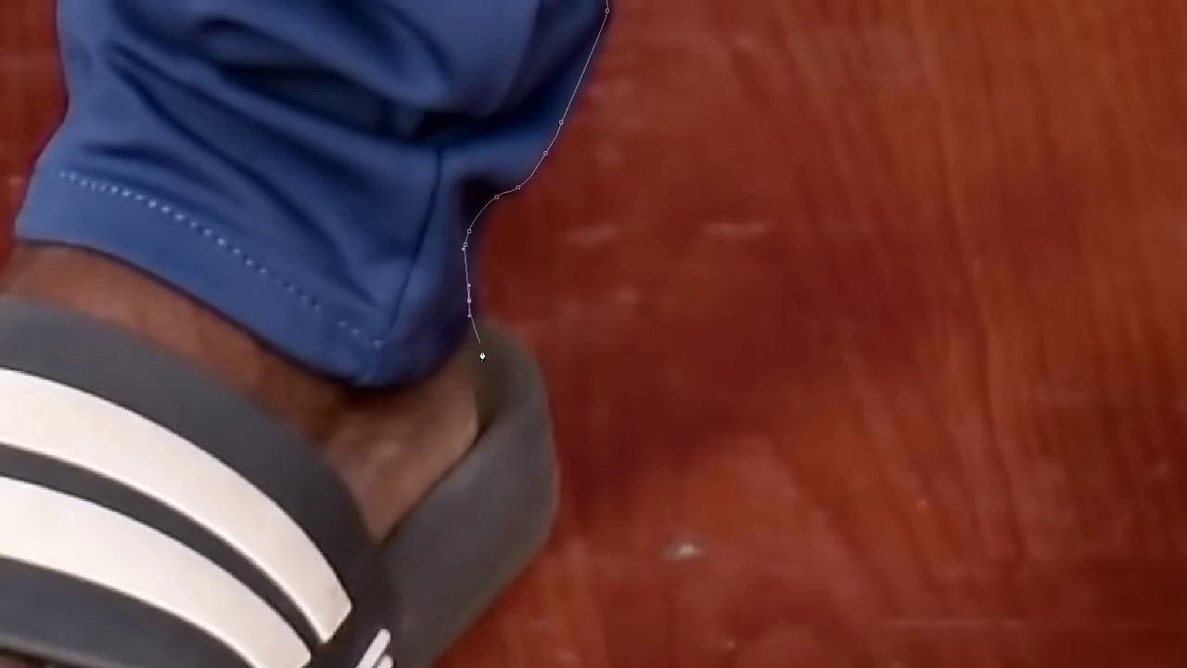
{"action": "left_click", "coordinate": [507, 332]}
{"action": "left_click", "coordinate": [547, 414]}
{"action": "left_click", "coordinate": [547, 436]}
{"action": "left_click_drag", "start_coordinate": [552, 516], "coordinate": [541, 549]}
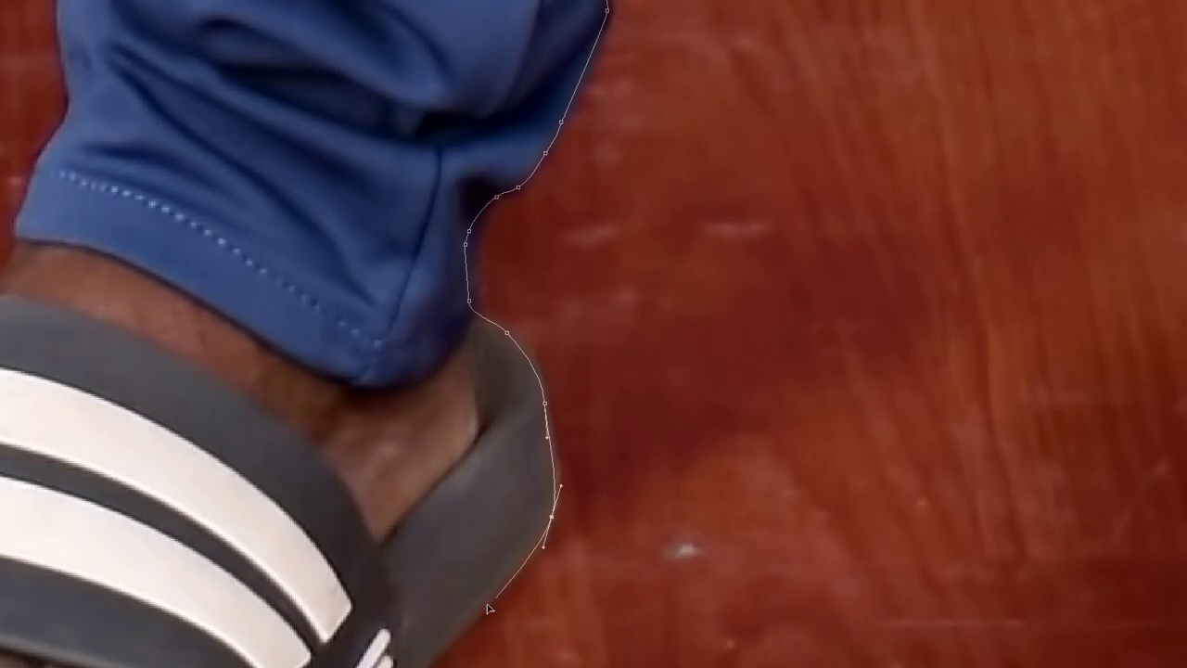
Trace the sandal's lower sole edge with curved pen anchors, undoing misplaced ones.
{"action": "left_click_drag", "start_coordinate": [487, 603], "coordinate": [667, 227]}
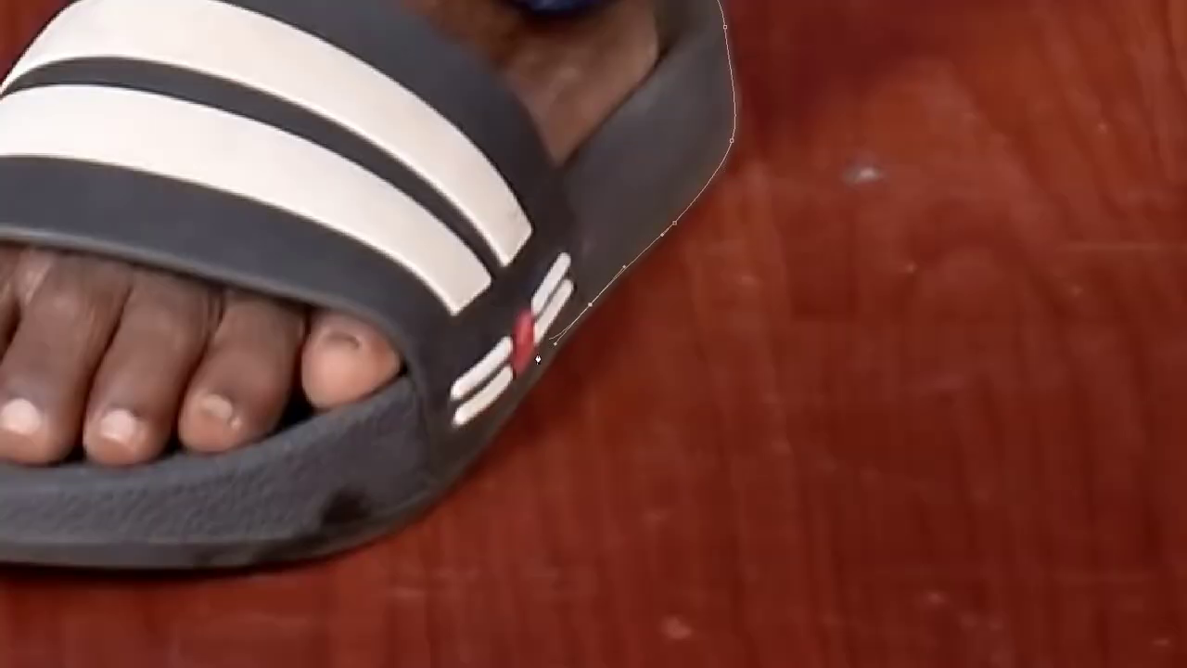
{"action": "left_click_drag", "start_coordinate": [468, 457], "coordinate": [427, 502]}
{"action": "left_click", "coordinate": [250, 566]}
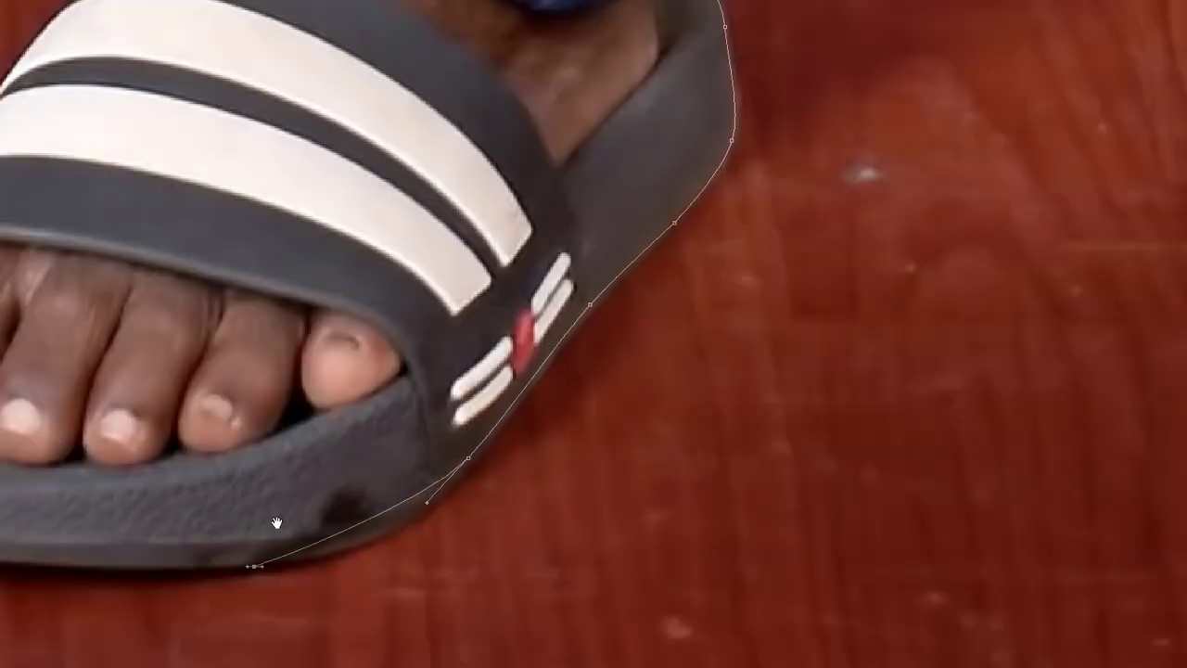
{"action": "left_click_drag", "start_coordinate": [275, 523], "coordinate": [542, 393]}
{"action": "left_click_drag", "start_coordinate": [440, 440], "coordinate": [394, 443]}
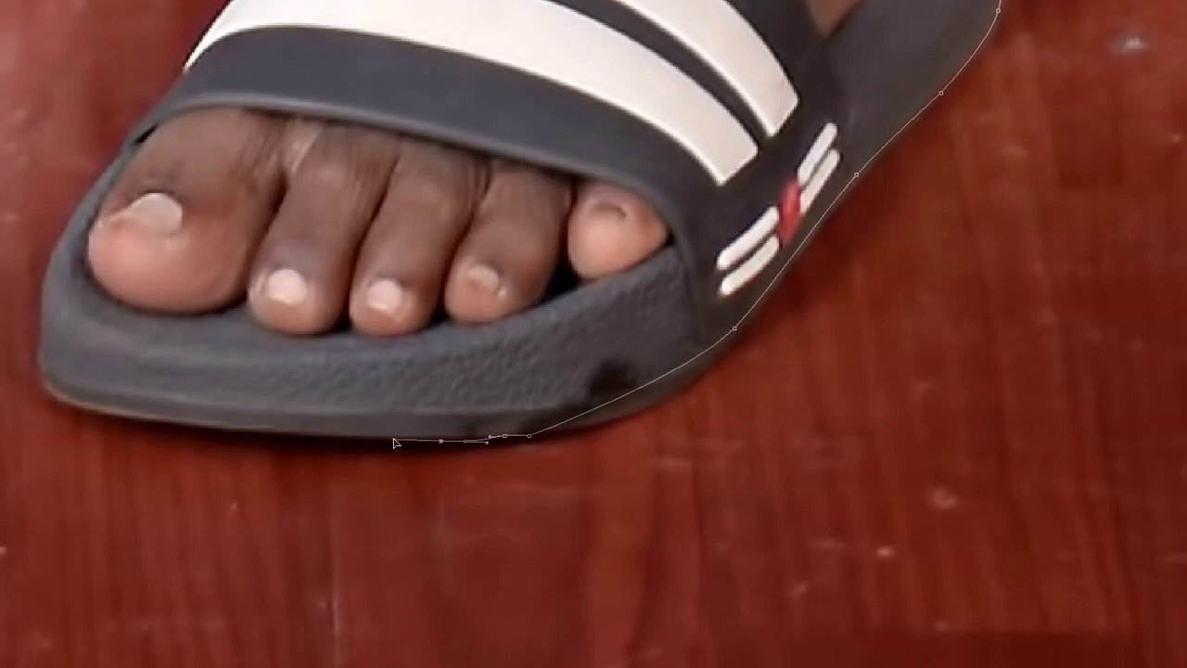
{"action": "key", "text": "ctrl+z"}
{"action": "key", "text": "ctrl+z"}
{"action": "key", "text": "ctrl+z"}
{"action": "left_click", "coordinate": [605, 424]}
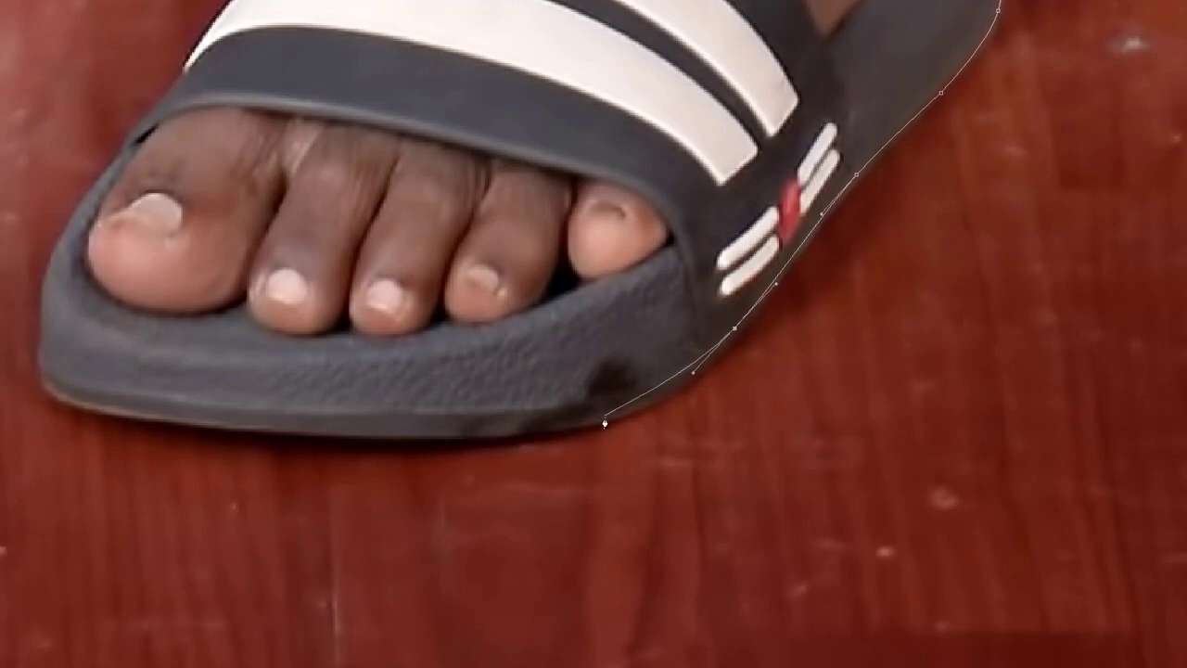
{"action": "left_click_drag", "start_coordinate": [605, 424], "coordinate": [521, 436]}
Curve the path around the sandal's front corner and up along the strap.
{"action": "left_click_drag", "start_coordinate": [169, 421], "coordinate": [484, 445]}
{"action": "left_click", "coordinate": [484, 445]}
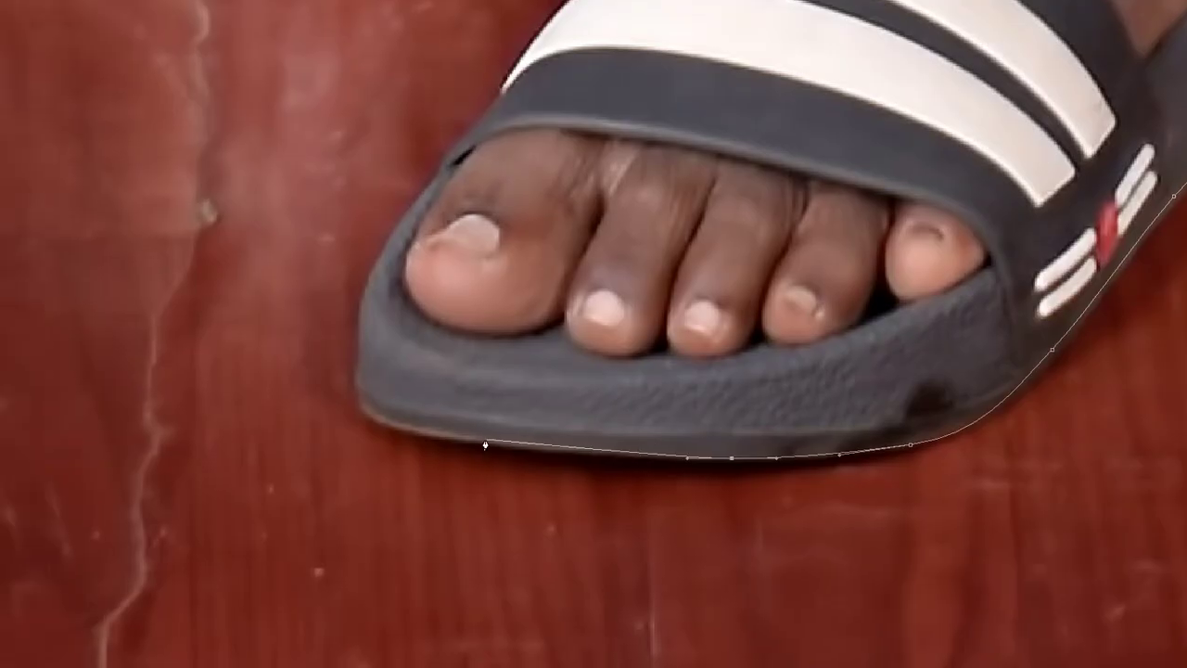
{"action": "left_click_drag", "start_coordinate": [358, 390], "coordinate": [356, 352]}
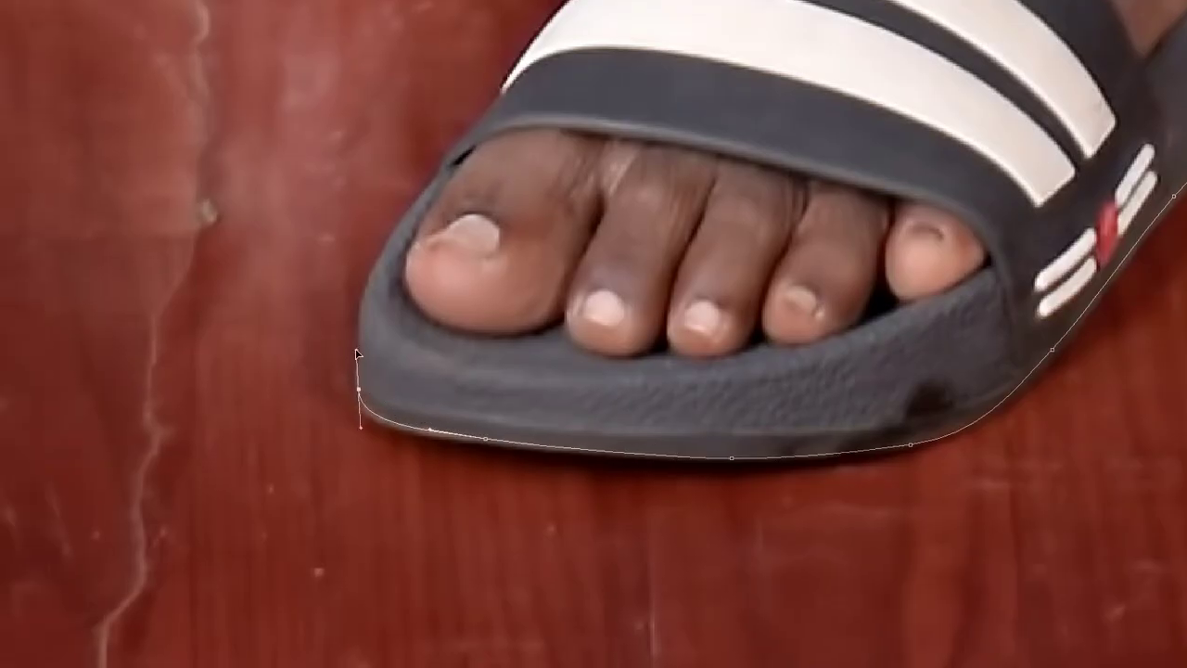
{"action": "left_click_drag", "start_coordinate": [393, 236], "coordinate": [429, 194]}
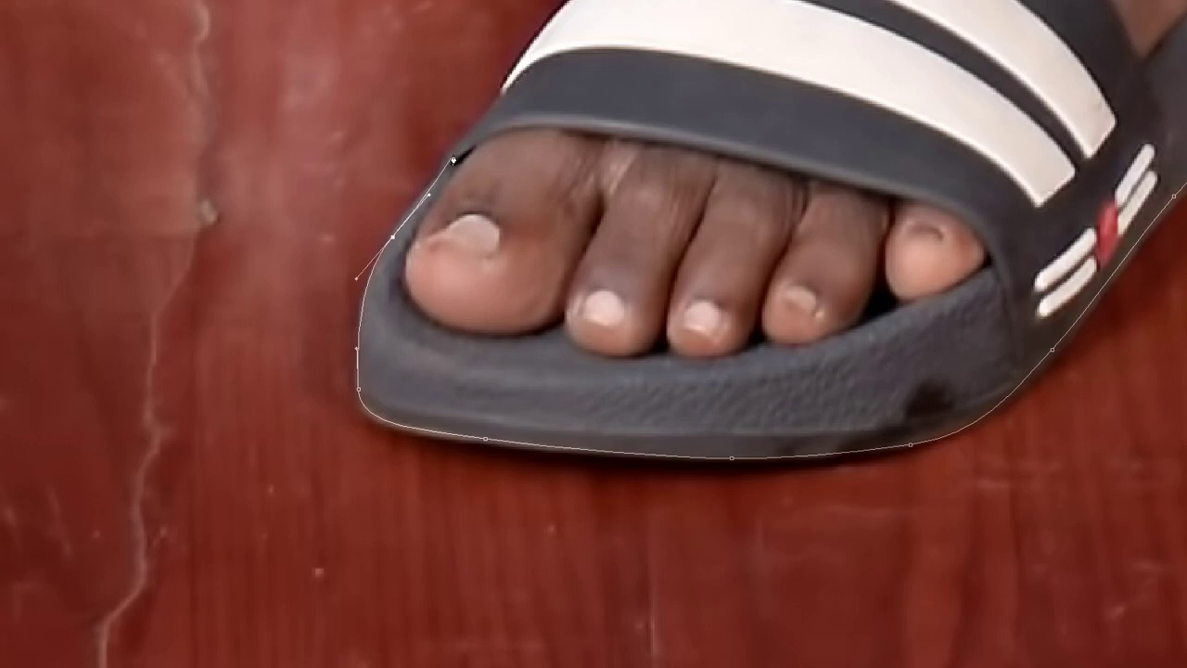
{"action": "left_click_drag", "start_coordinate": [454, 155], "coordinate": [461, 146]}
{"action": "left_click_drag", "start_coordinate": [509, 77], "coordinate": [444, 372]}
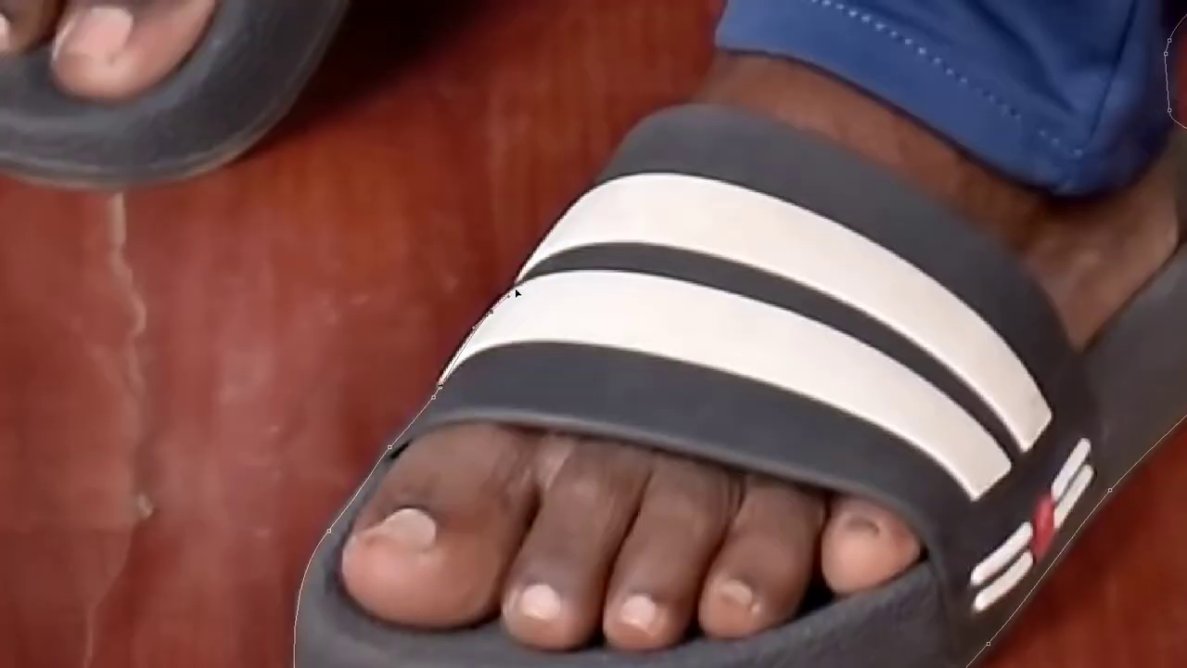
{"action": "mouse_move", "coordinate": [599, 183]}
{"action": "left_mouse_down"}
{"action": "mouse_move", "coordinate": [640, 130]}
{"action": "mouse_move", "coordinate": [679, 115]}
{"action": "mouse_move", "coordinate": [590, 397]}
{"action": "mouse_move", "coordinate": [638, 263]}
{"action": "left_mouse_up"}
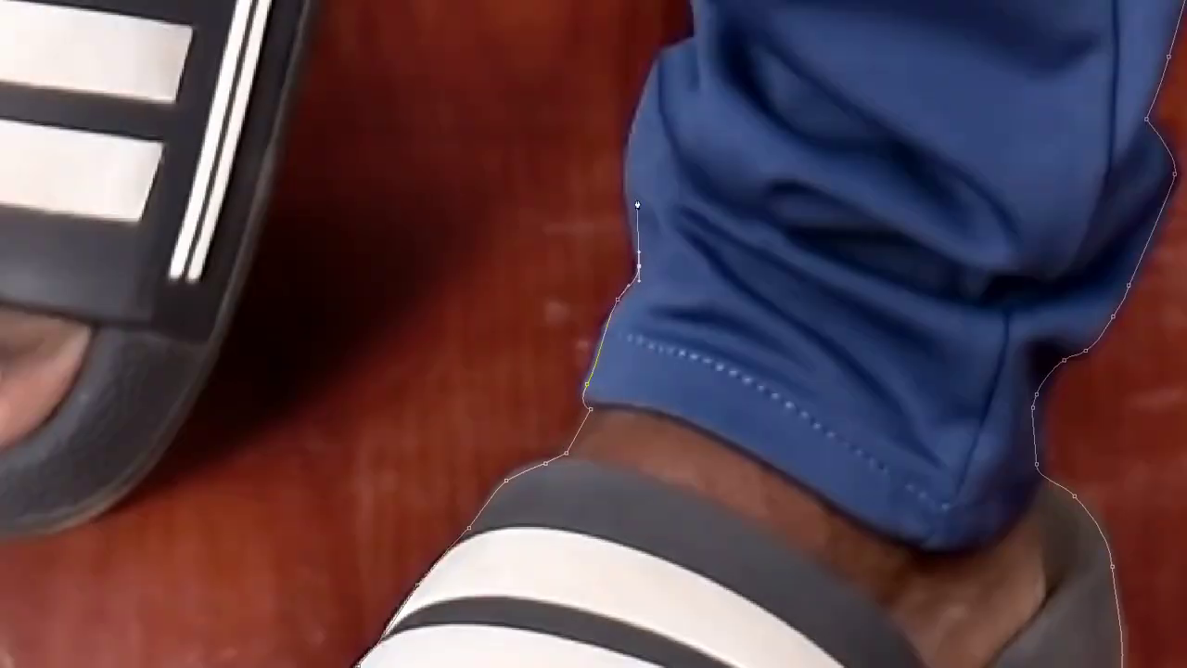
Carry the path from the trouser hem up the leg's inner edge.
{"action": "left_click", "coordinate": [638, 261]}
{"action": "left_click_drag", "start_coordinate": [633, 179], "coordinate": [680, 44]}
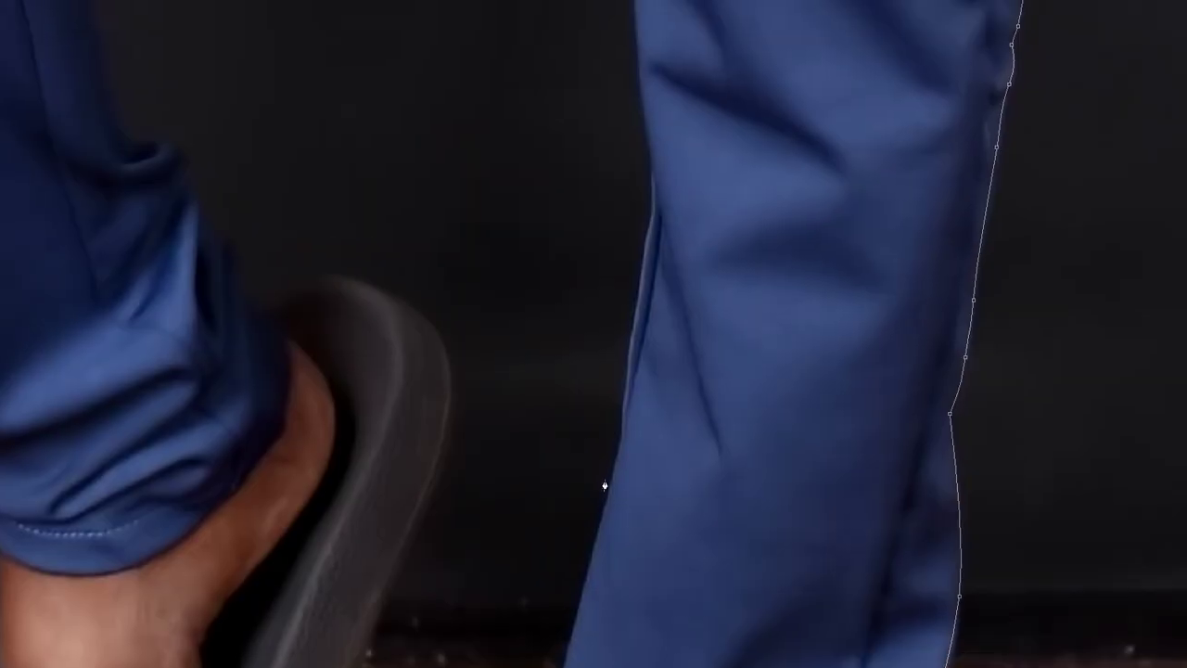
{"action": "left_click_drag", "start_coordinate": [621, 447], "coordinate": [659, 204]}
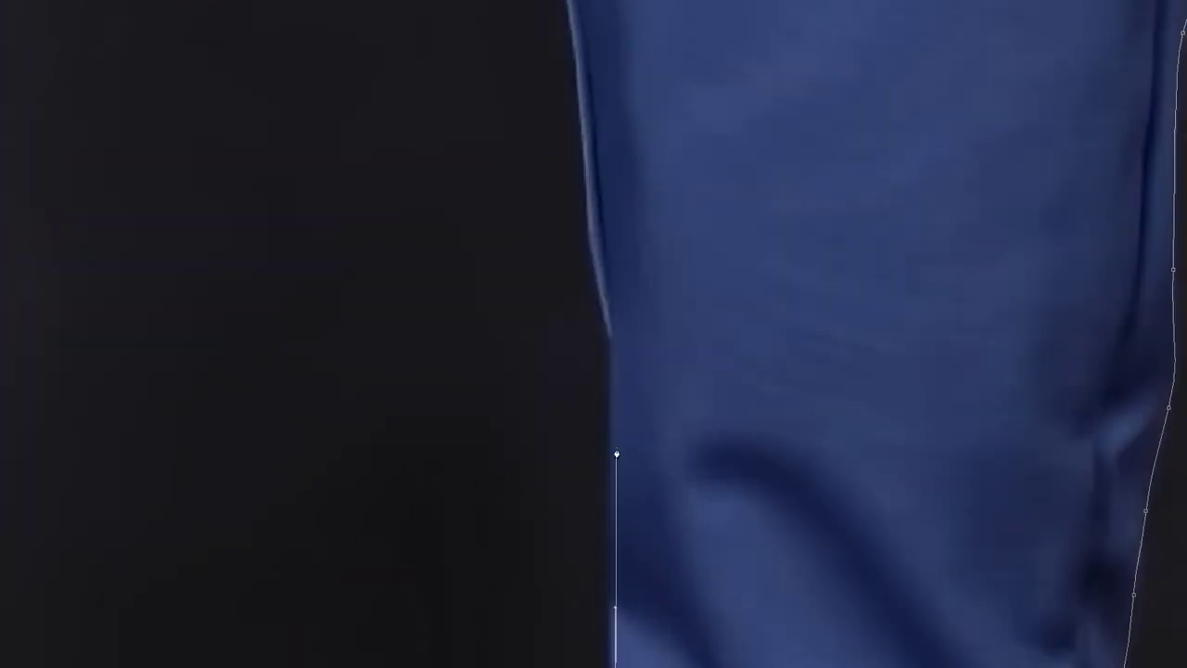
{"action": "left_click_drag", "start_coordinate": [616, 361], "coordinate": [598, 321]}
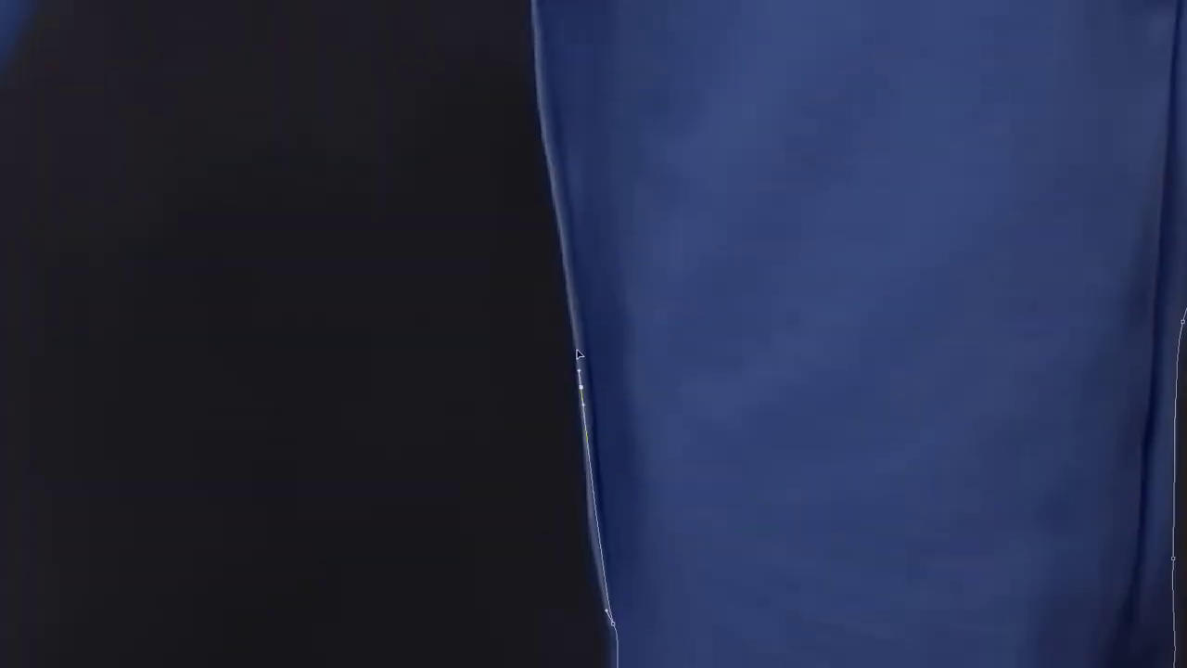
{"action": "left_click_drag", "start_coordinate": [597, 451], "coordinate": [556, 520]}
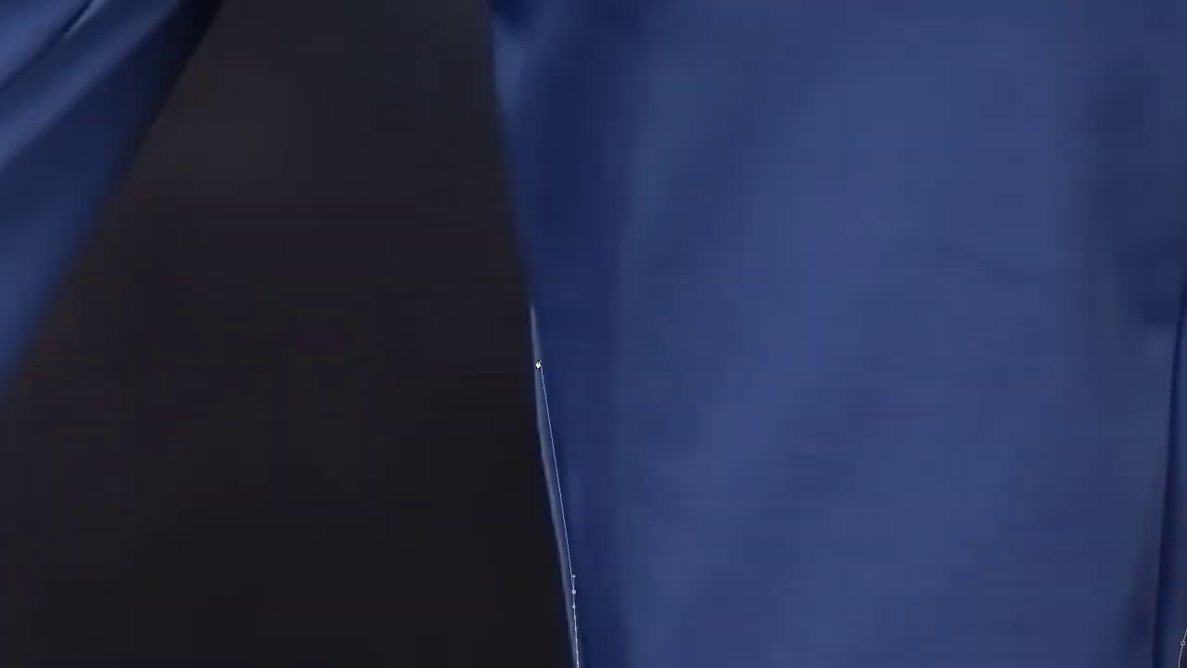
{"action": "left_click", "coordinate": [536, 371]}
{"action": "left_click", "coordinate": [535, 301]}
{"action": "left_click", "coordinate": [529, 265]}
{"action": "left_click", "coordinate": [523, 224]}
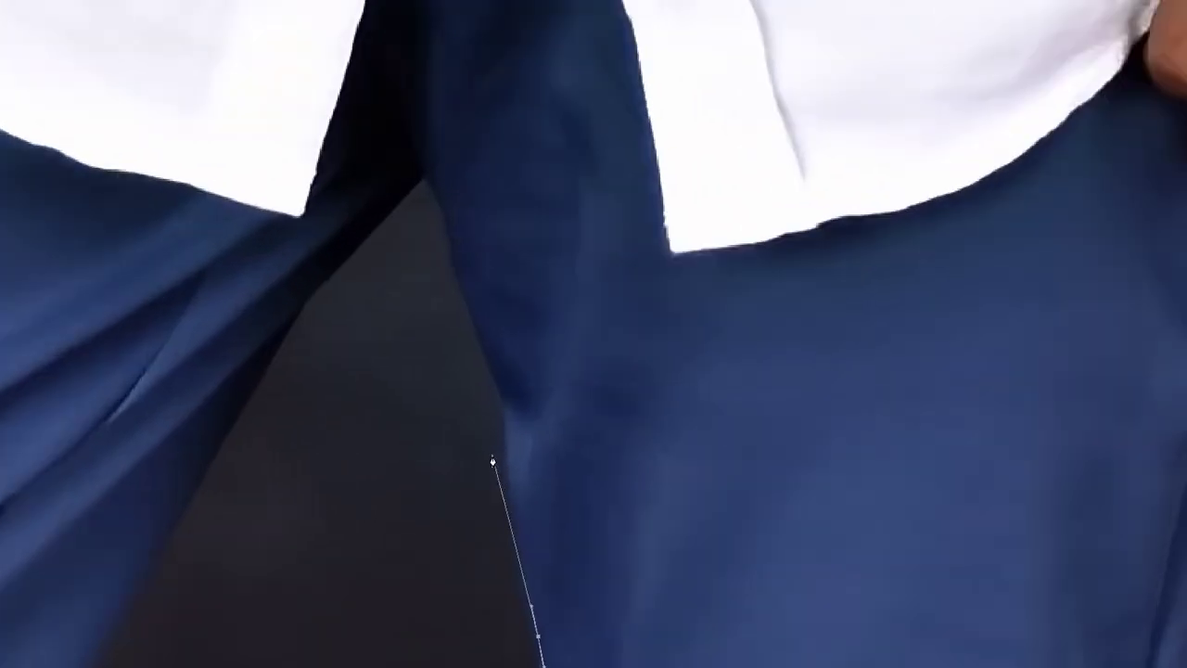
Place anchors up the inner trouser edge to the crotch.
{"action": "left_click", "coordinate": [507, 459]}
{"action": "left_click", "coordinate": [507, 407]}
{"action": "left_click", "coordinate": [503, 386]}
{"action": "left_click", "coordinate": [500, 375]}
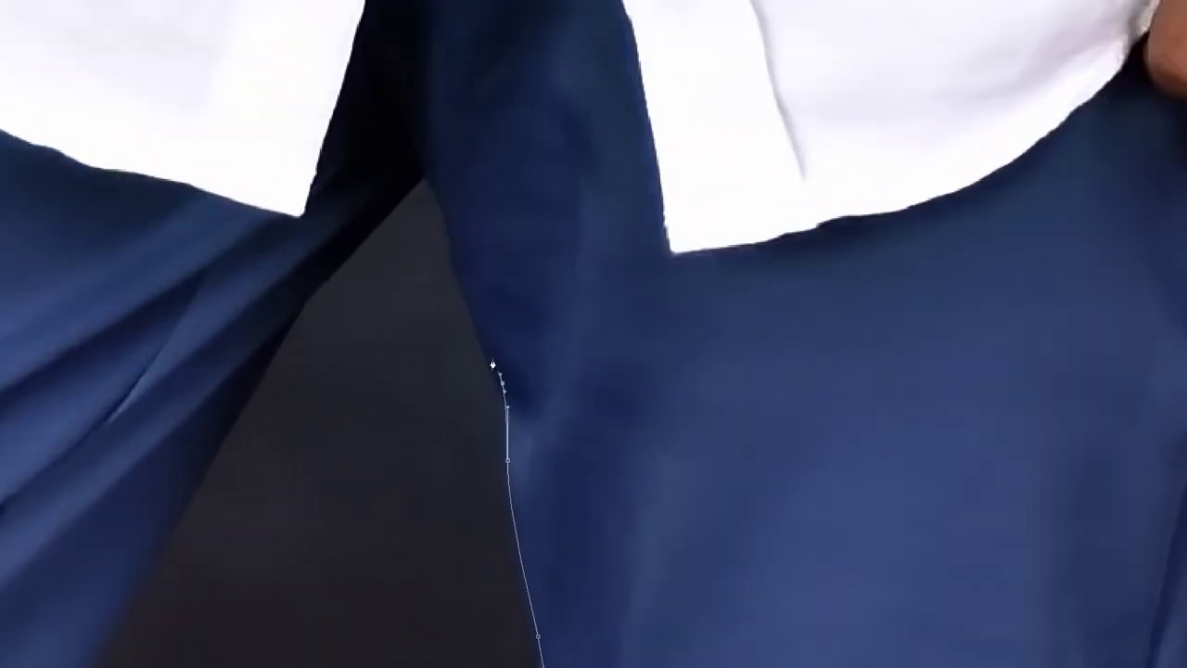
{"action": "left_click", "coordinate": [455, 268]}
{"action": "left_click", "coordinate": [447, 222]}
{"action": "left_click", "coordinate": [433, 188]}
{"action": "left_click", "coordinate": [423, 182]}
Run anchors down the opposite inner leg edge toward the ankle.
{"action": "left_click", "coordinate": [368, 238]}
{"action": "left_click", "coordinate": [338, 265]}
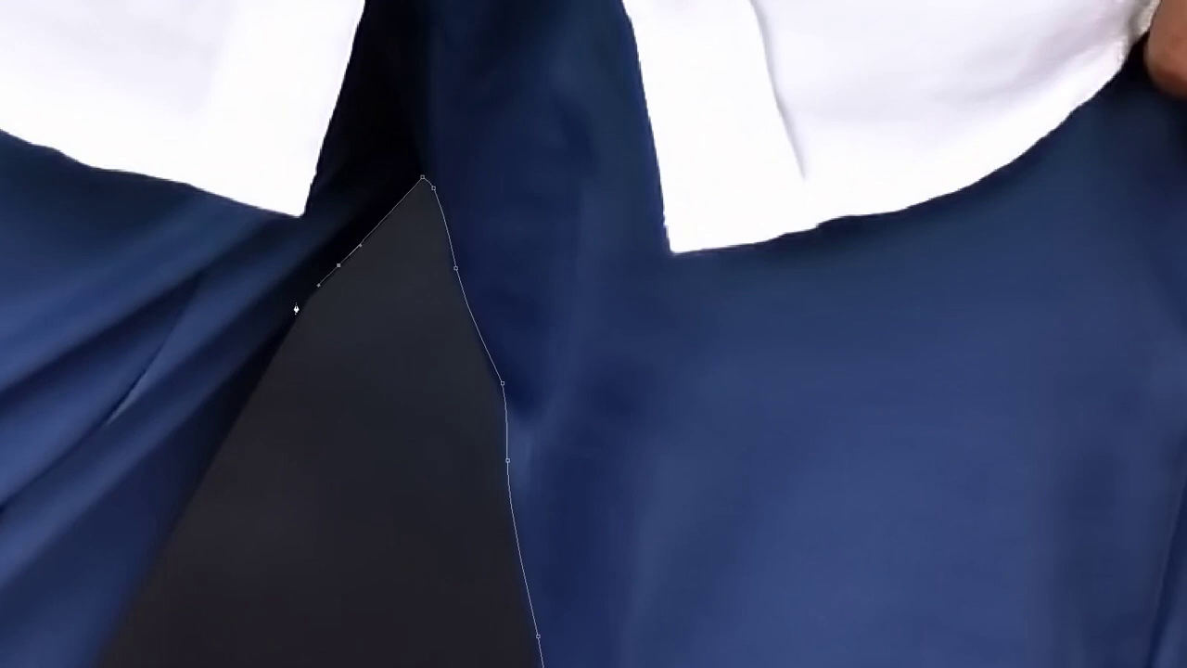
{"action": "left_click", "coordinate": [310, 292]}
{"action": "left_click", "coordinate": [238, 418]}
{"action": "left_click", "coordinate": [207, 485]}
{"action": "left_click", "coordinate": [180, 509]}
{"action": "key", "text": "ctrl+plus"}
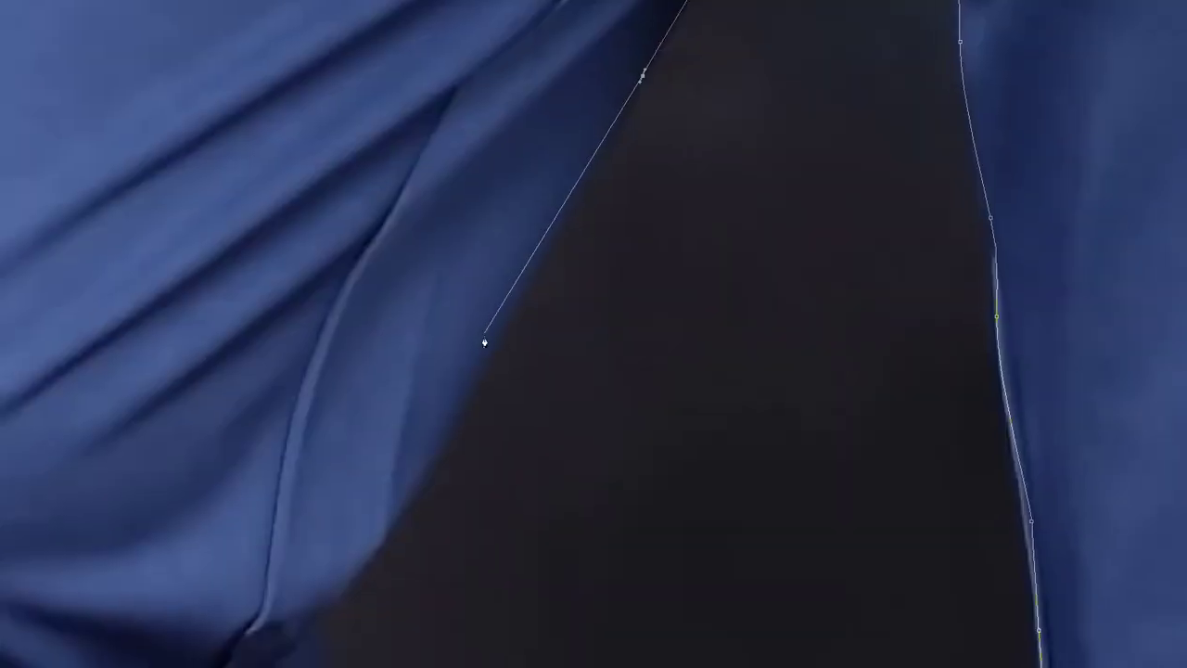
{"action": "left_click", "coordinate": [474, 377]}
{"action": "left_click", "coordinate": [362, 566]}
{"action": "left_click", "coordinate": [349, 582]}
{"action": "left_click", "coordinate": [311, 617]}
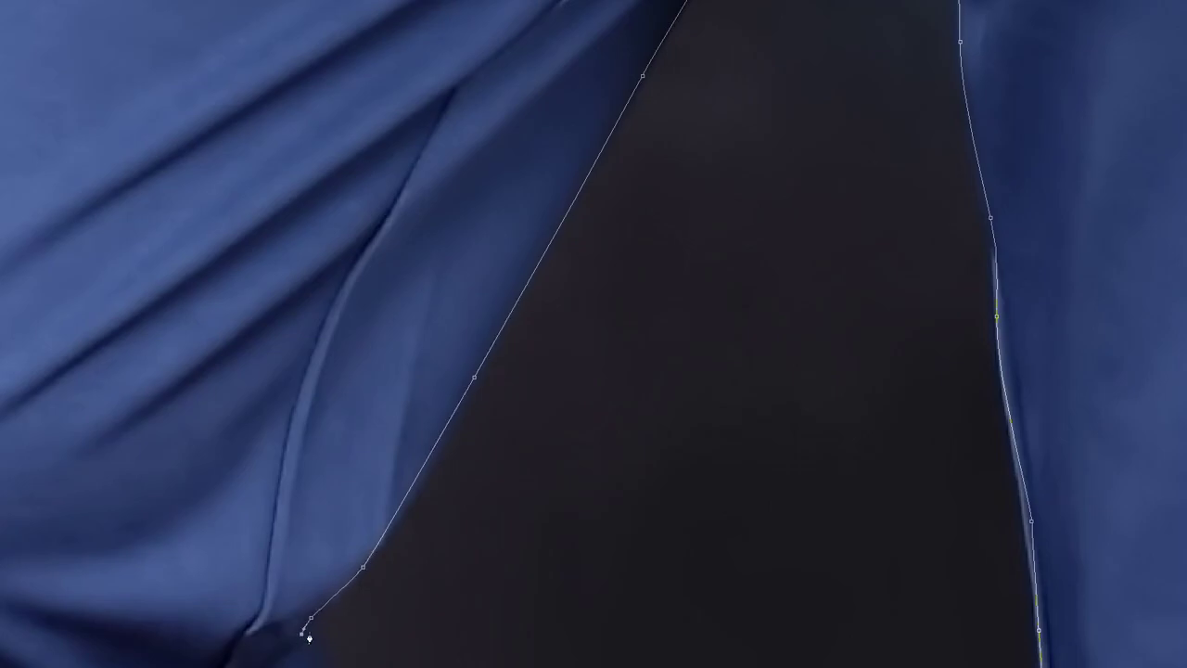
Continue the path further down the trouser edge with a curved anchor.
{"action": "scroll", "coordinate": [309, 638], "scroll_direction": "down", "scroll_amount": 10}
{"action": "left_click", "coordinate": [519, 160]}
{"action": "left_click", "coordinate": [525, 227]}
{"action": "left_click", "coordinate": [529, 297]}
{"action": "left_click", "coordinate": [553, 426]}
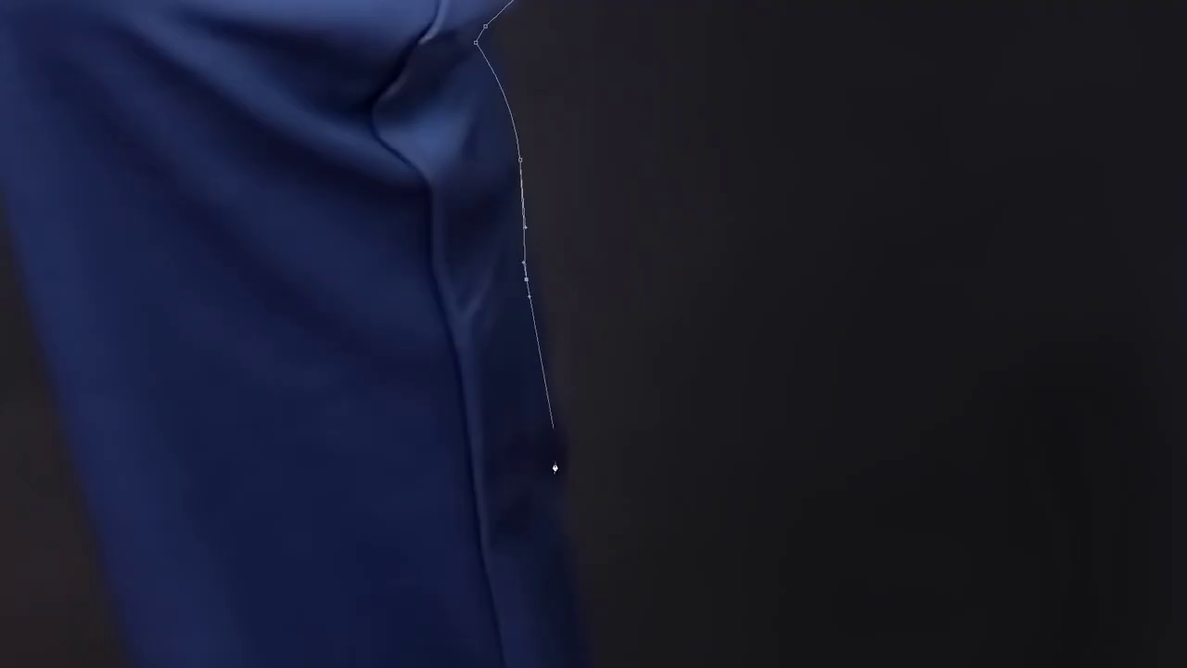
{"action": "left_click_drag", "start_coordinate": [562, 496], "coordinate": [563, 531]}
Curve the outline around the folded trouser cuff toward the slipper.
{"action": "scroll", "coordinate": [572, 520], "scroll_direction": "down", "scroll_amount": 3}
{"action": "scroll", "coordinate": [572, 207], "scroll_direction": "down", "scroll_amount": 5}
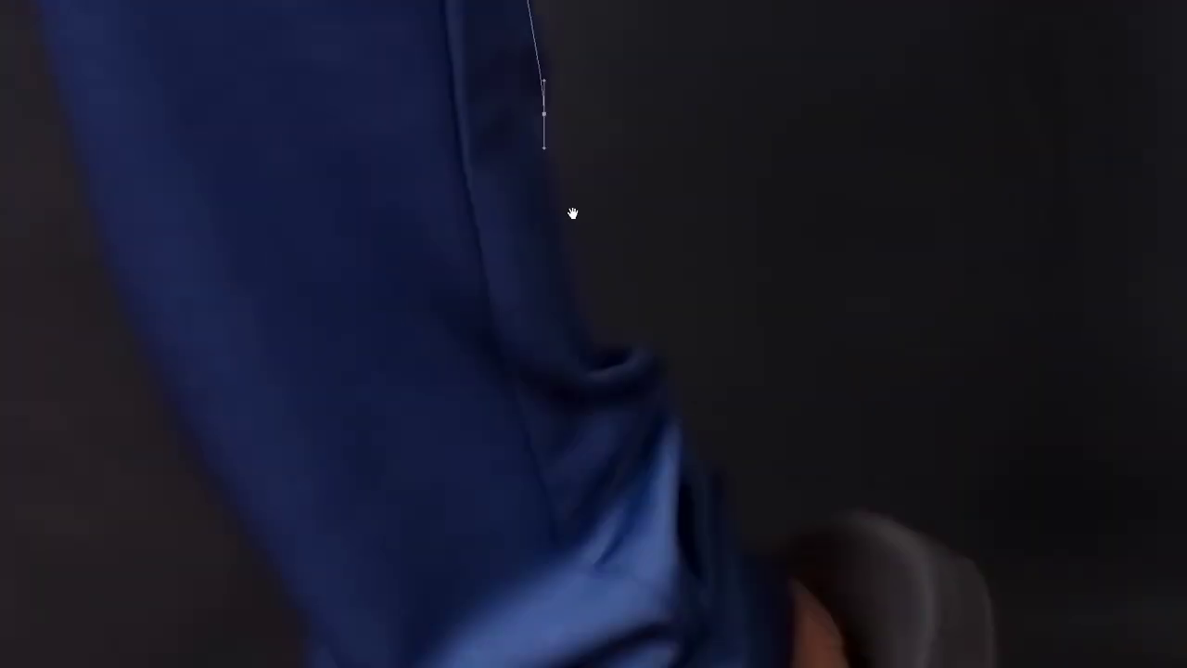
{"action": "mouse_move", "coordinate": [581, 289]}
{"action": "left_mouse_down"}
{"action": "mouse_move", "coordinate": [592, 321]}
{"action": "mouse_move", "coordinate": [657, 362]}
{"action": "left_mouse_up"}
{"action": "left_click", "coordinate": [597, 326]}
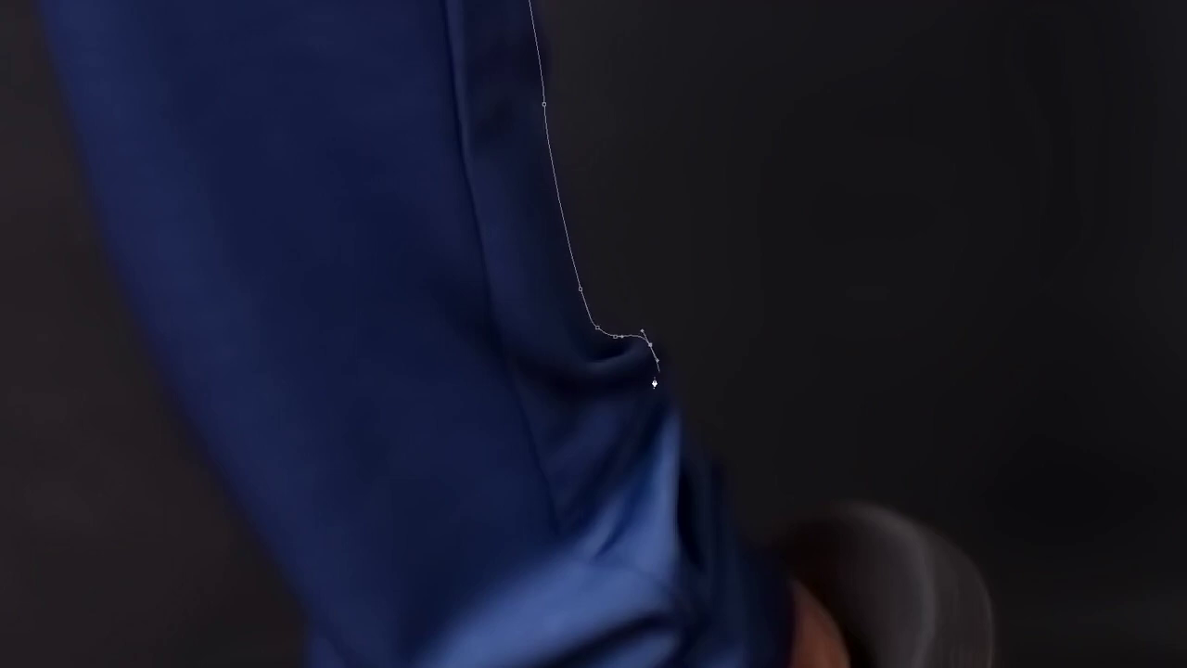
{"action": "left_click_drag", "start_coordinate": [683, 405], "coordinate": [687, 418]}
{"action": "left_click_drag", "start_coordinate": [739, 505], "coordinate": [645, 357]}
{"action": "left_click_drag", "start_coordinate": [661, 399], "coordinate": [679, 405]}
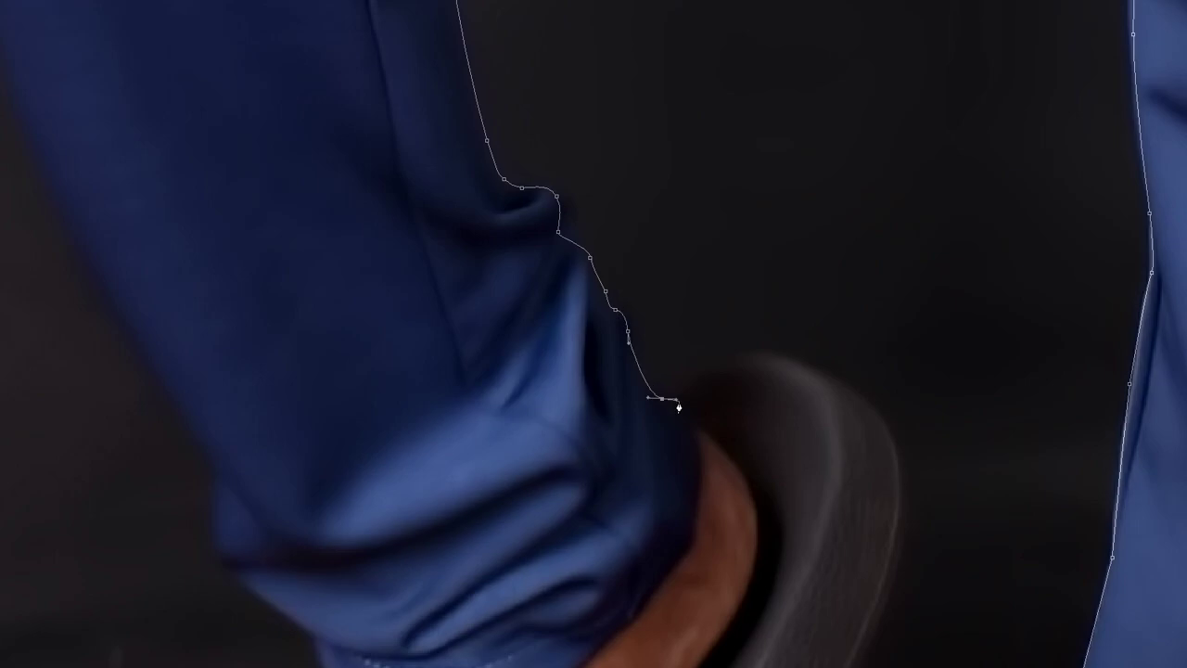
Trace over the slipper heel and down its back and side, fixing one misplaced anchor.
{"action": "left_click_drag", "start_coordinate": [786, 357], "coordinate": [861, 378]}
{"action": "left_click_drag", "start_coordinate": [888, 442], "coordinate": [763, 237]}
{"action": "left_click_drag", "start_coordinate": [775, 330], "coordinate": [751, 442]}
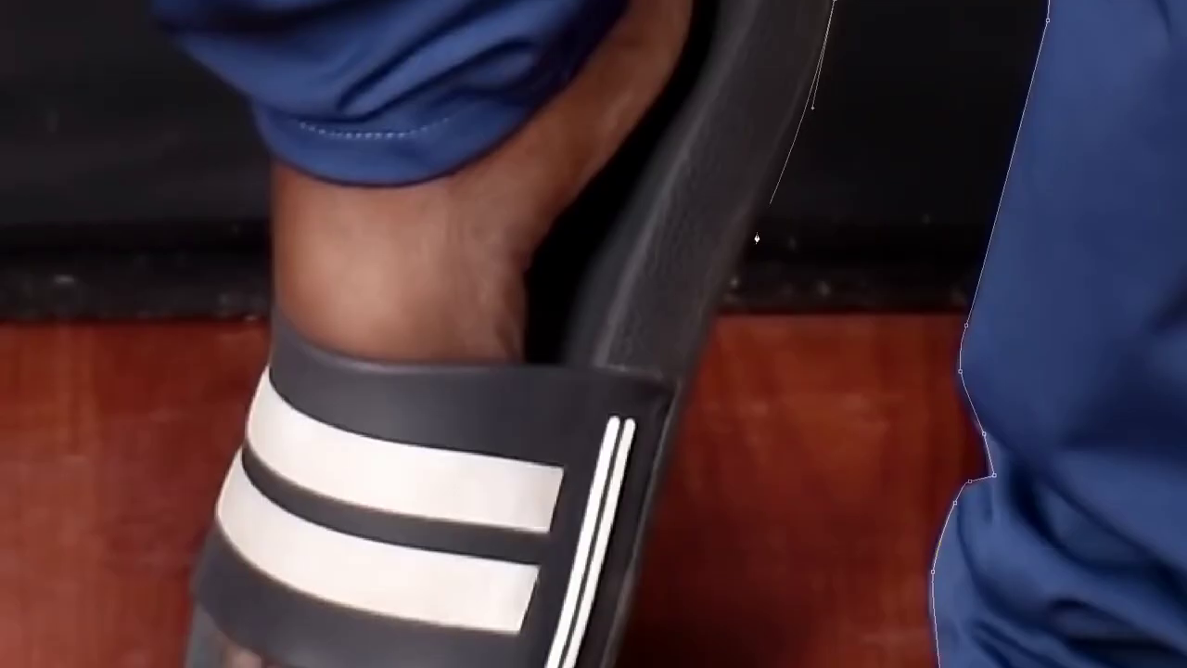
{"action": "scroll", "coordinate": [732, 417], "scroll_direction": "down", "scroll_amount": 5}
{"action": "left_click_drag", "start_coordinate": [720, 215], "coordinate": [708, 260]}
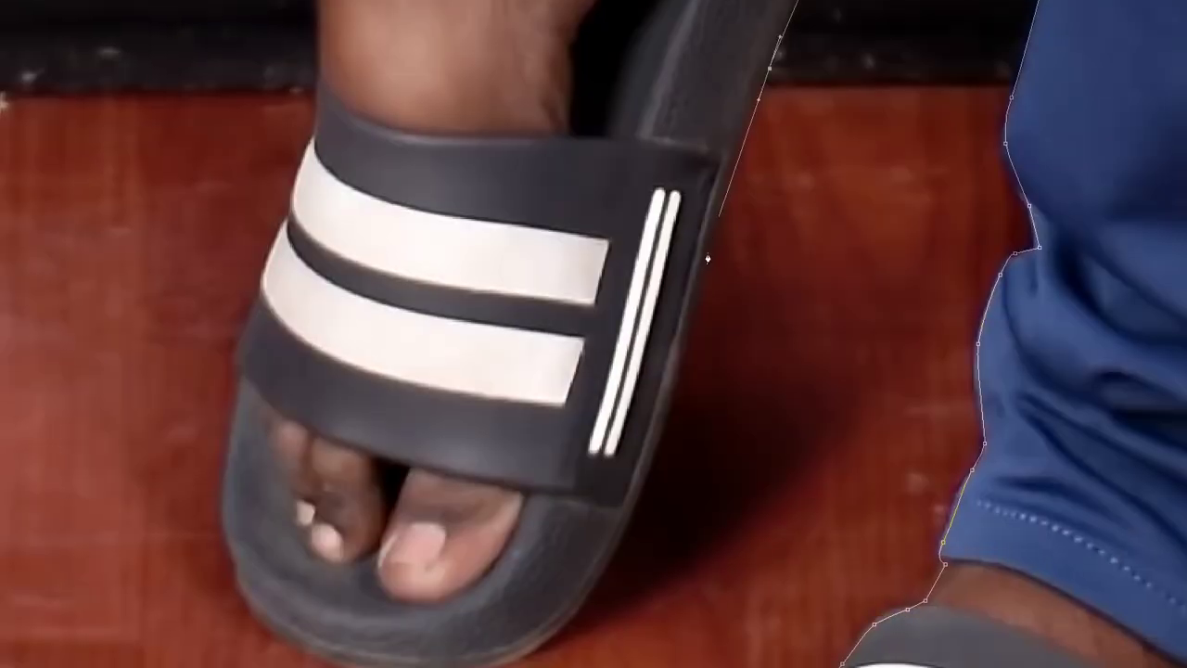
{"action": "left_click_drag", "start_coordinate": [693, 303], "coordinate": [674, 368]}
{"action": "key", "text": "ctrl+z"}
{"action": "left_click_drag", "start_coordinate": [705, 250], "coordinate": [689, 343]}
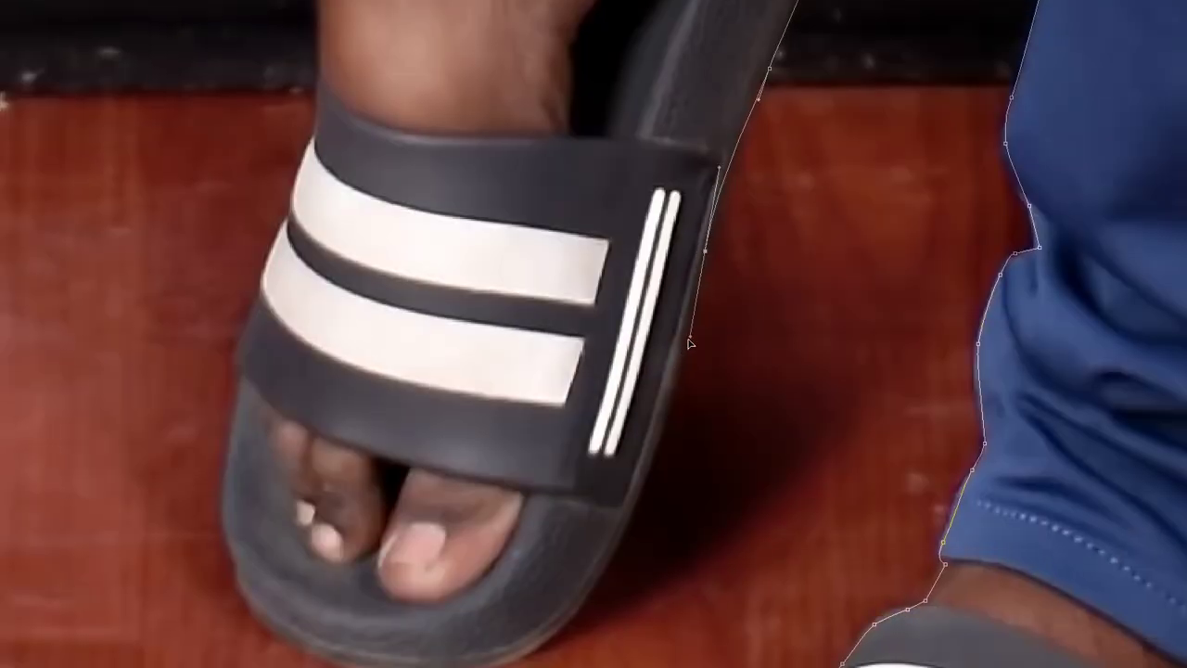
{"action": "mouse_move", "coordinate": [635, 509]}
{"action": "left_mouse_down"}
{"action": "mouse_move", "coordinate": [604, 562]}
{"action": "mouse_move", "coordinate": [718, 307]}
{"action": "mouse_move", "coordinate": [649, 341]}
{"action": "left_mouse_up"}
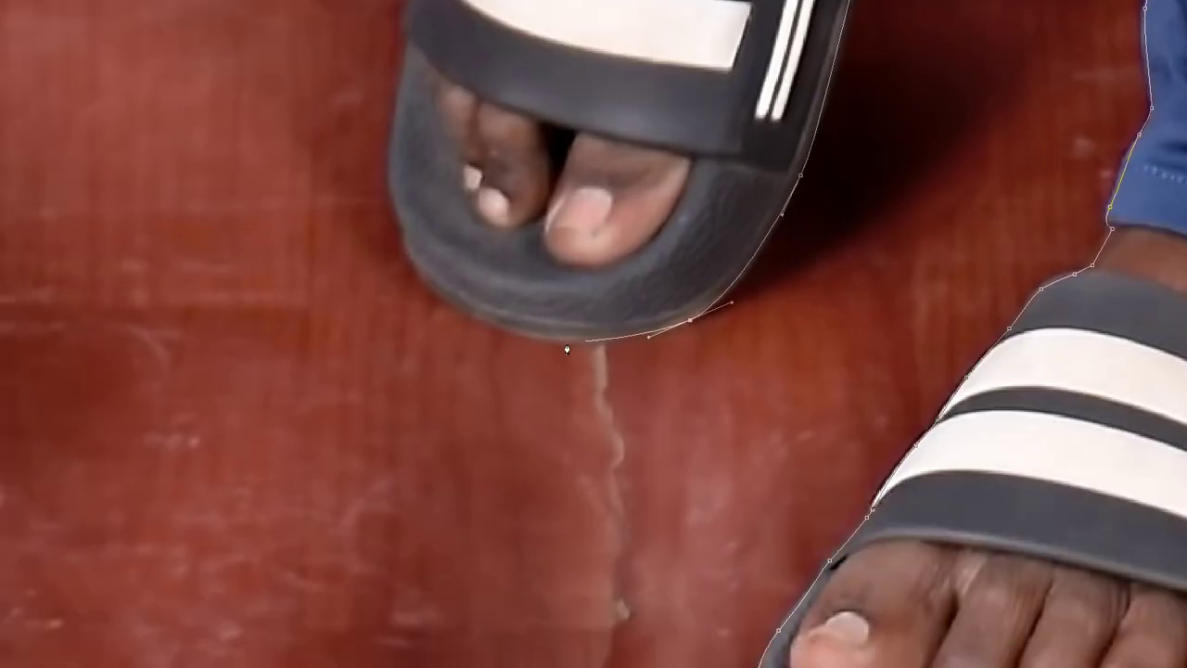
Round the slipper's toe and climb its left edge past the strap.
{"action": "left_click_drag", "start_coordinate": [513, 324], "coordinate": [446, 302]}
{"action": "left_click_drag", "start_coordinate": [400, 223], "coordinate": [387, 165]}
{"action": "left_click_drag", "start_coordinate": [397, 107], "coordinate": [403, 100]}
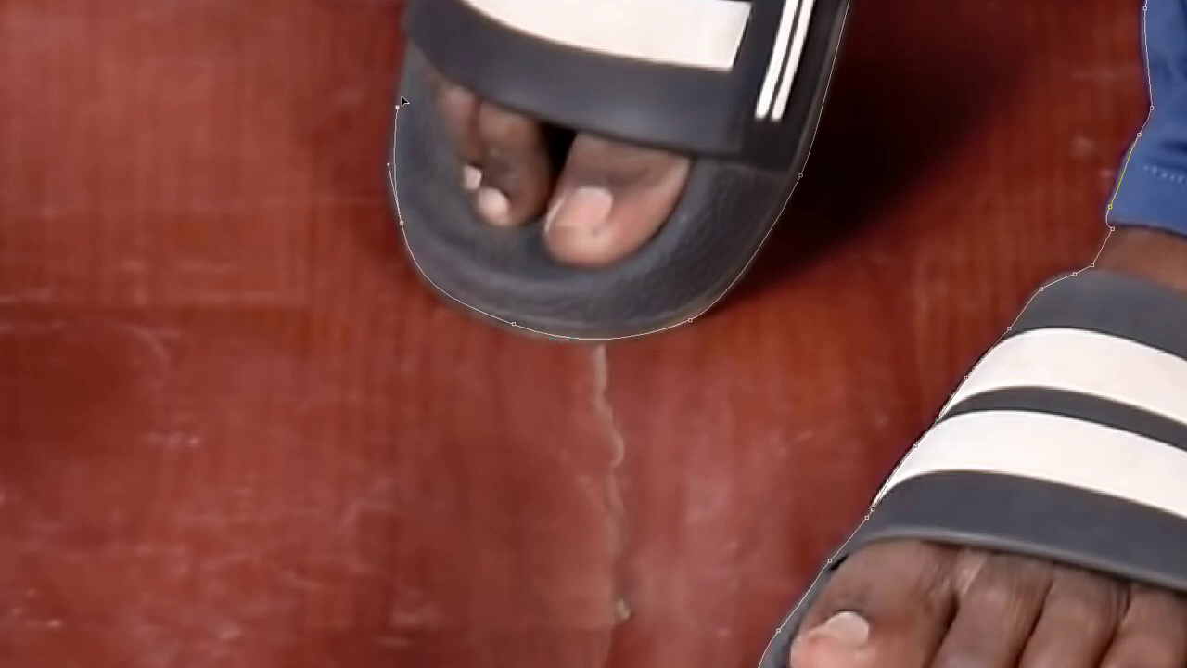
{"action": "left_click", "coordinate": [409, 35]}
{"action": "scroll", "coordinate": [418, 185], "scroll_direction": "up", "scroll_amount": 5}
{"action": "left_click_drag", "start_coordinate": [445, 291], "coordinate": [465, 225]}
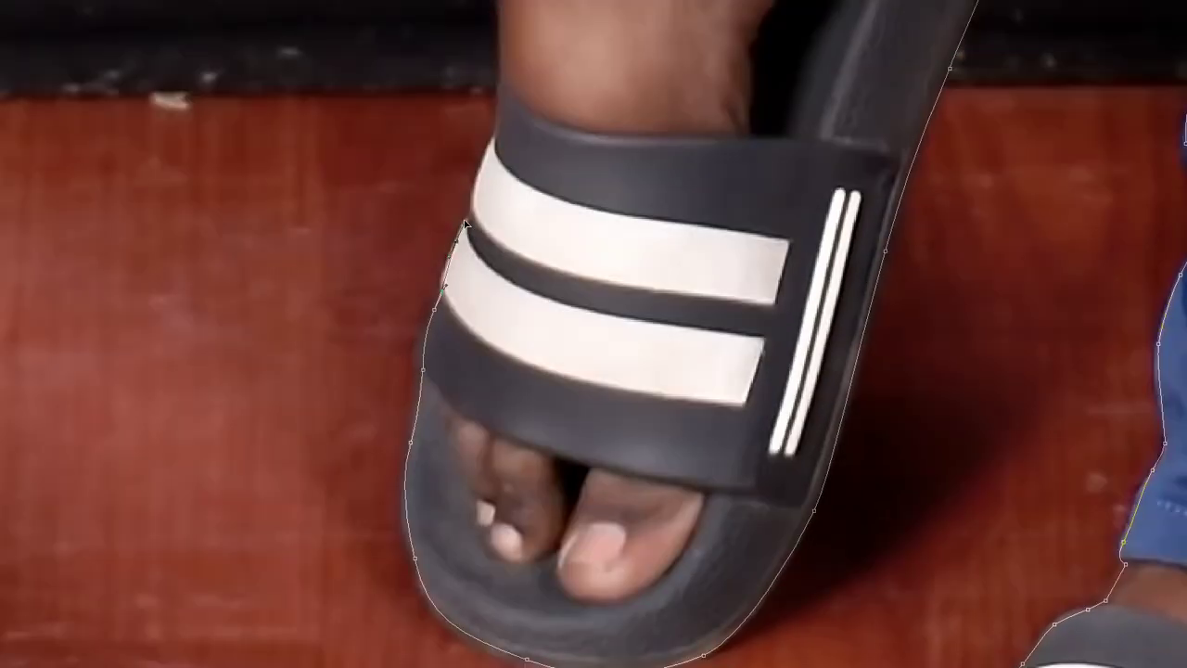
{"action": "left_click", "coordinate": [492, 139]}
Start anchors up the outer edge of the trouser leg.
{"action": "left_click_drag", "start_coordinate": [491, 66], "coordinate": [490, 334]}
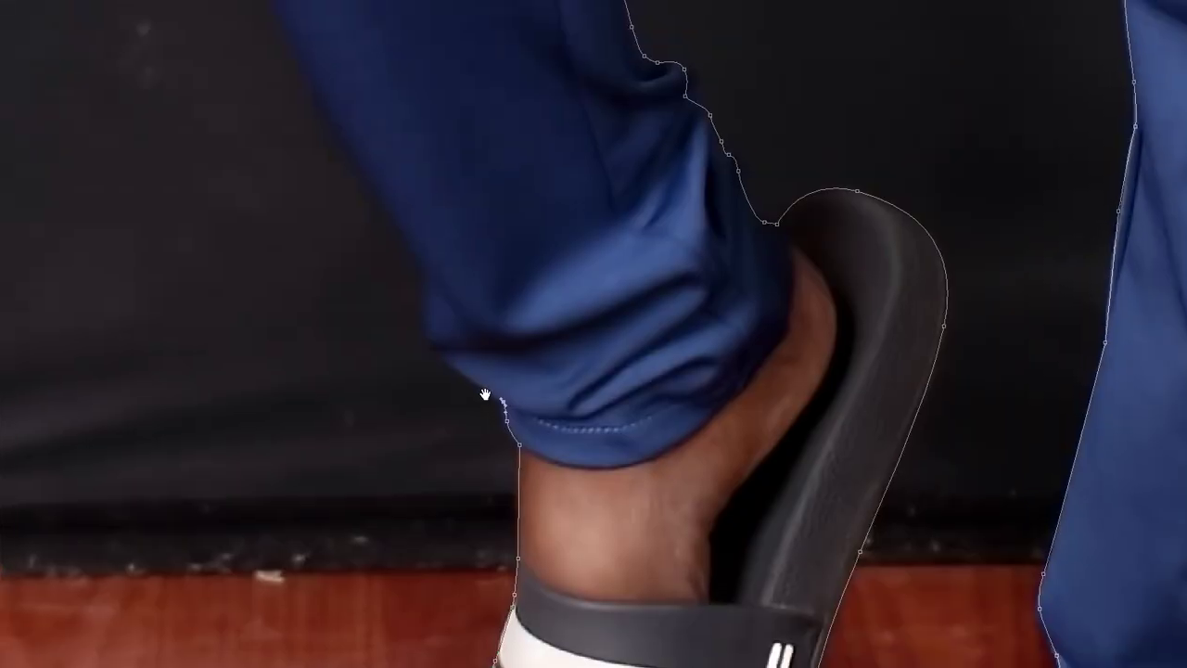
{"action": "left_click", "coordinate": [445, 357]}
{"action": "left_click", "coordinate": [430, 320]}
{"action": "left_click", "coordinate": [428, 277]}
Place anchors up the outer trouser leg past the knee onto the thigh.
{"action": "scroll", "coordinate": [402, 247], "scroll_direction": "up", "scroll_amount": 5}
{"action": "left_click", "coordinate": [388, 354]}
{"action": "left_click", "coordinate": [367, 291]}
{"action": "left_click", "coordinate": [347, 226]}
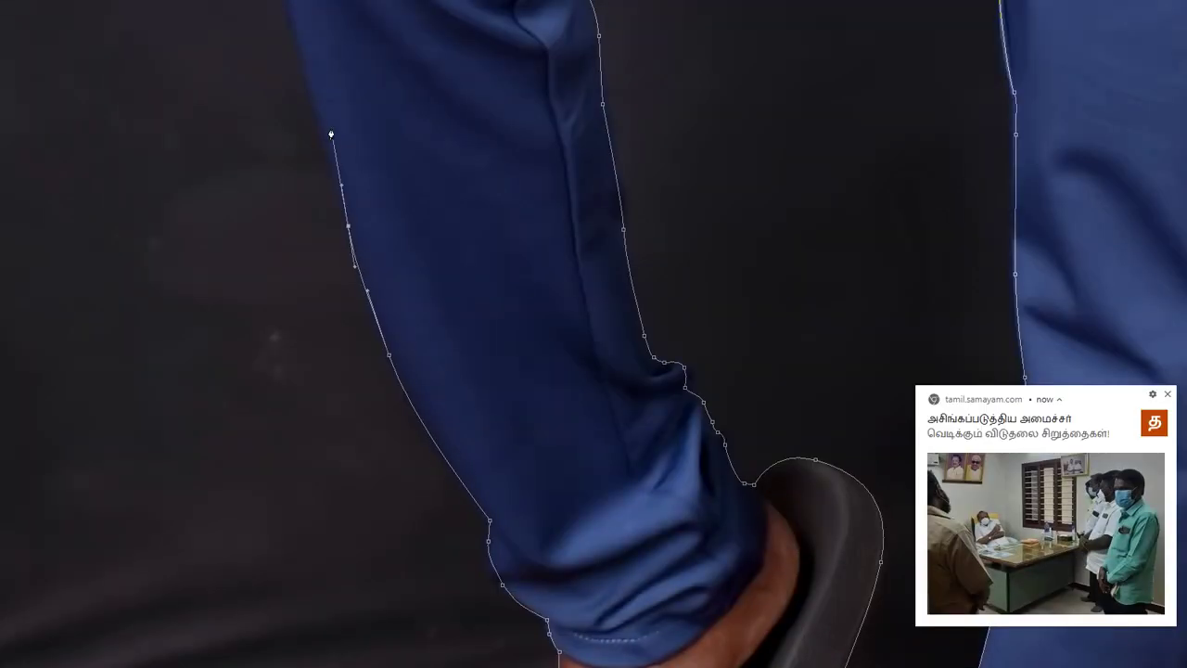
{"action": "left_click", "coordinate": [370, 411]}
{"action": "left_click", "coordinate": [335, 349]}
{"action": "left_click", "coordinate": [332, 325]}
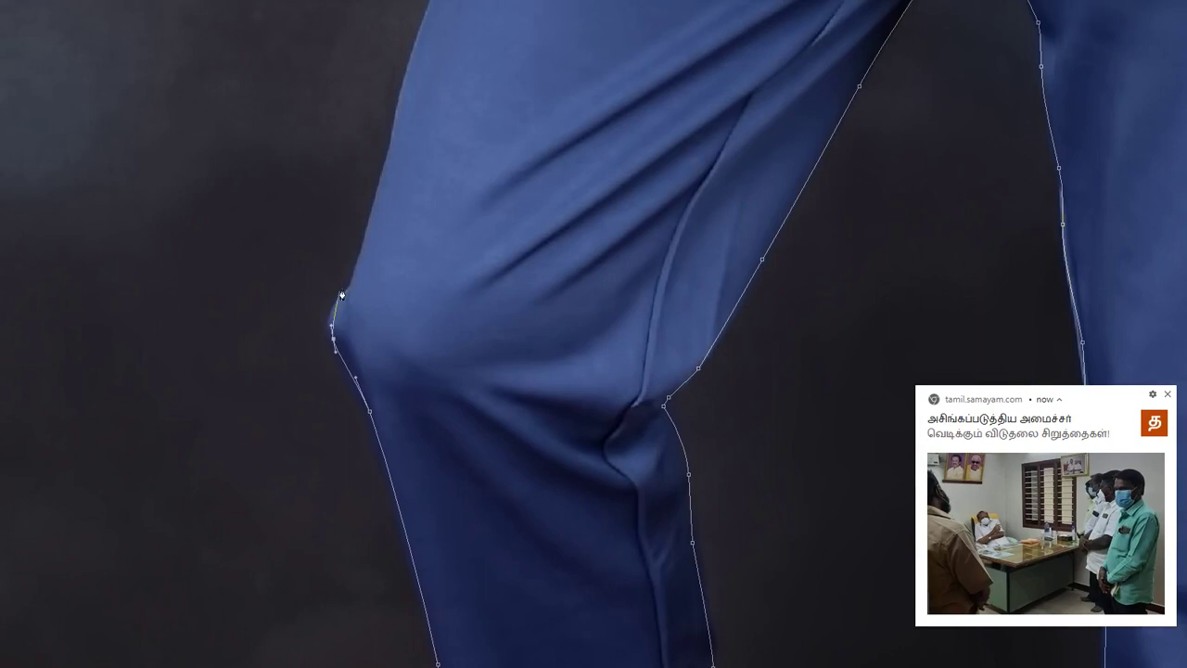
{"action": "mouse_move", "coordinate": [339, 291]}
{"action": "left_mouse_down"}
{"action": "mouse_move", "coordinate": [353, 288]}
{"action": "mouse_move", "coordinate": [340, 548]}
{"action": "left_mouse_up"}
{"action": "left_click", "coordinate": [353, 281], "text": "alt"}
Continue up the thigh to where the trousers meet the hand.
{"action": "scroll", "coordinate": [291, 471], "scroll_direction": "up", "scroll_amount": 5}
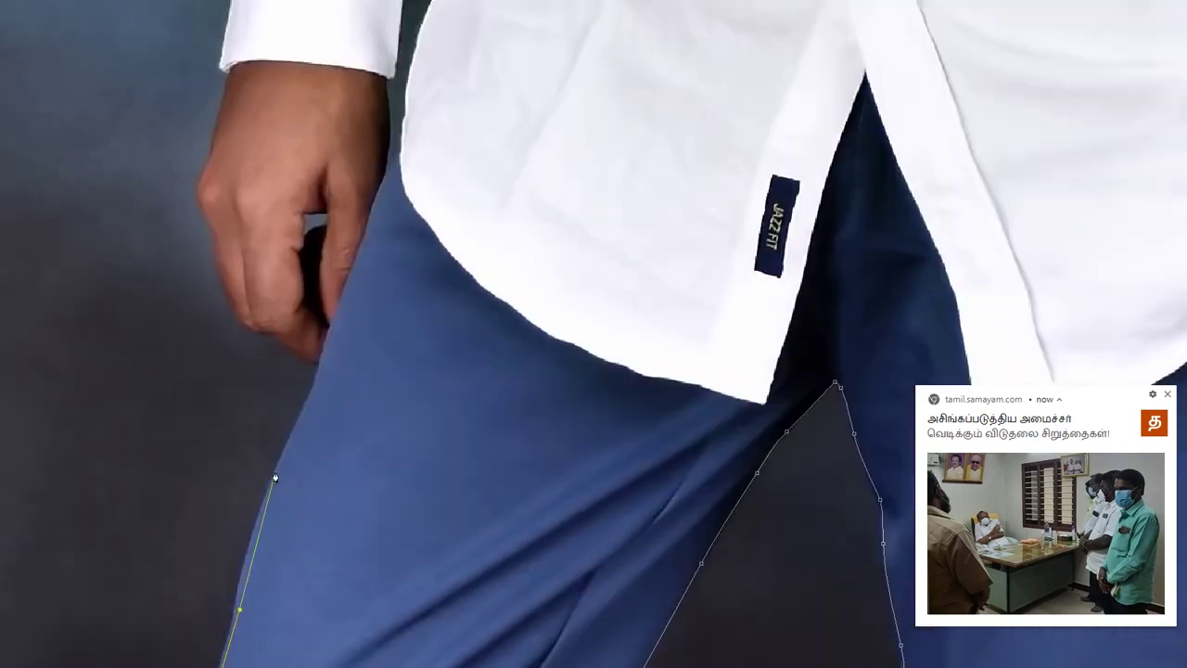
{"action": "left_click", "coordinate": [275, 478]}
{"action": "left_click", "coordinate": [295, 419]}
{"action": "scroll", "coordinate": [298, 413], "scroll_direction": "up", "scroll_amount": 3}
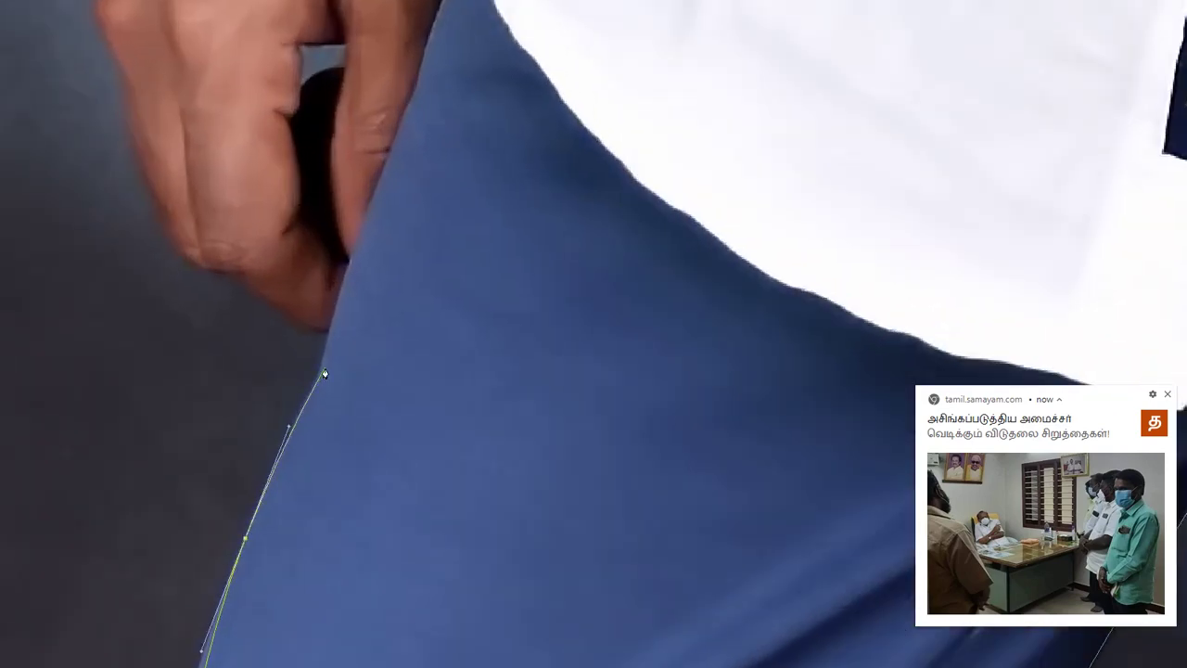
{"action": "left_click", "coordinate": [324, 369]}
Curve the path around the hand's knuckles and side, undoing bad anchors.
{"action": "left_click_drag", "start_coordinate": [272, 311], "coordinate": [250, 288]}
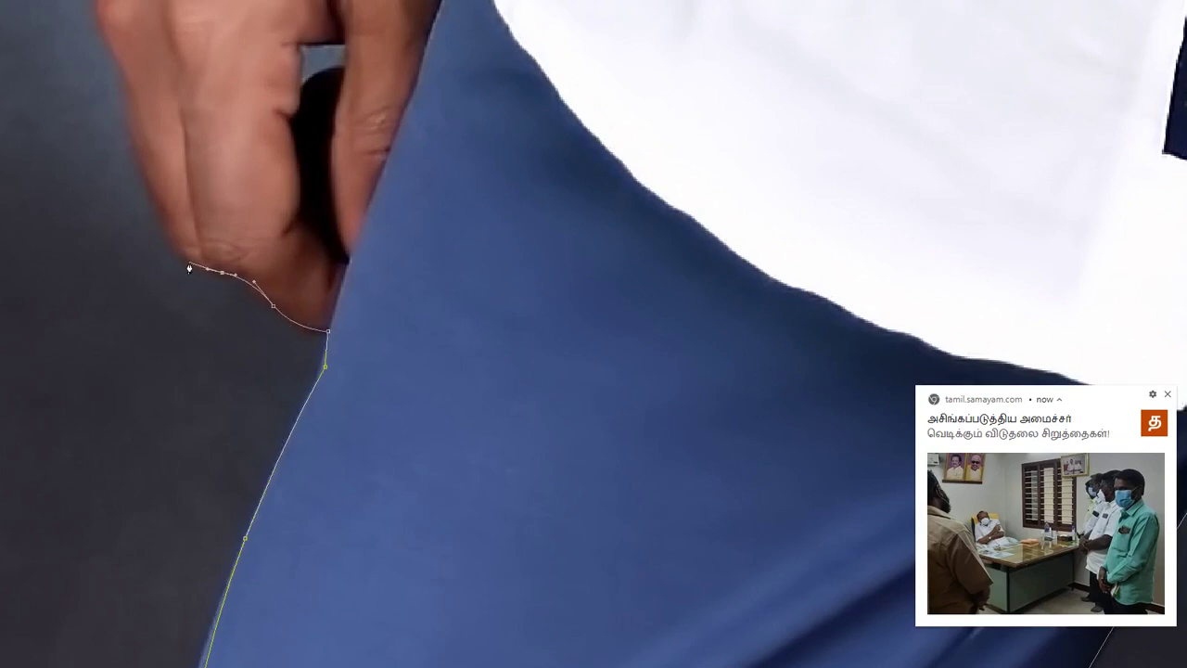
{"action": "left_click_drag", "start_coordinate": [189, 261], "coordinate": [178, 247]}
{"action": "left_click_drag", "start_coordinate": [145, 177], "coordinate": [232, 450]}
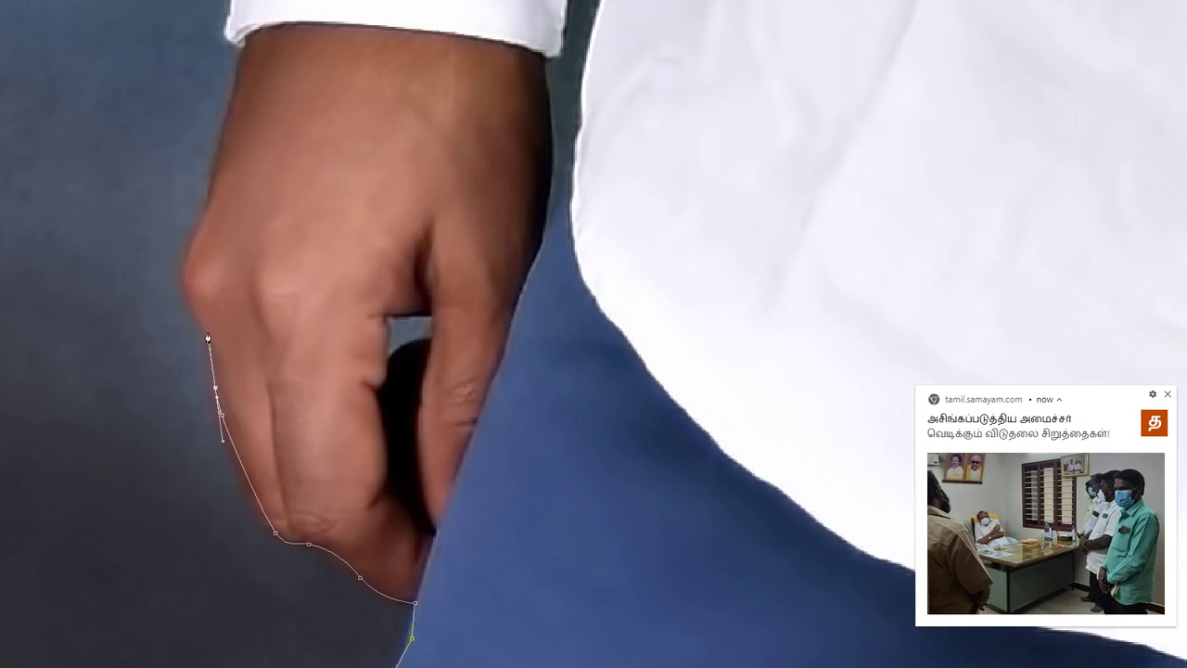
{"action": "key", "text": "ctrl+z"}
{"action": "key", "text": "ctrl+z"}
{"action": "key", "text": "ctrl+z"}
{"action": "key", "text": "ctrl+shift+z"}
{"action": "key", "text": "ctrl+z"}
{"action": "left_click_drag", "start_coordinate": [222, 431], "coordinate": [211, 364]}
{"action": "left_click_drag", "start_coordinate": [192, 314], "coordinate": [181, 277]}
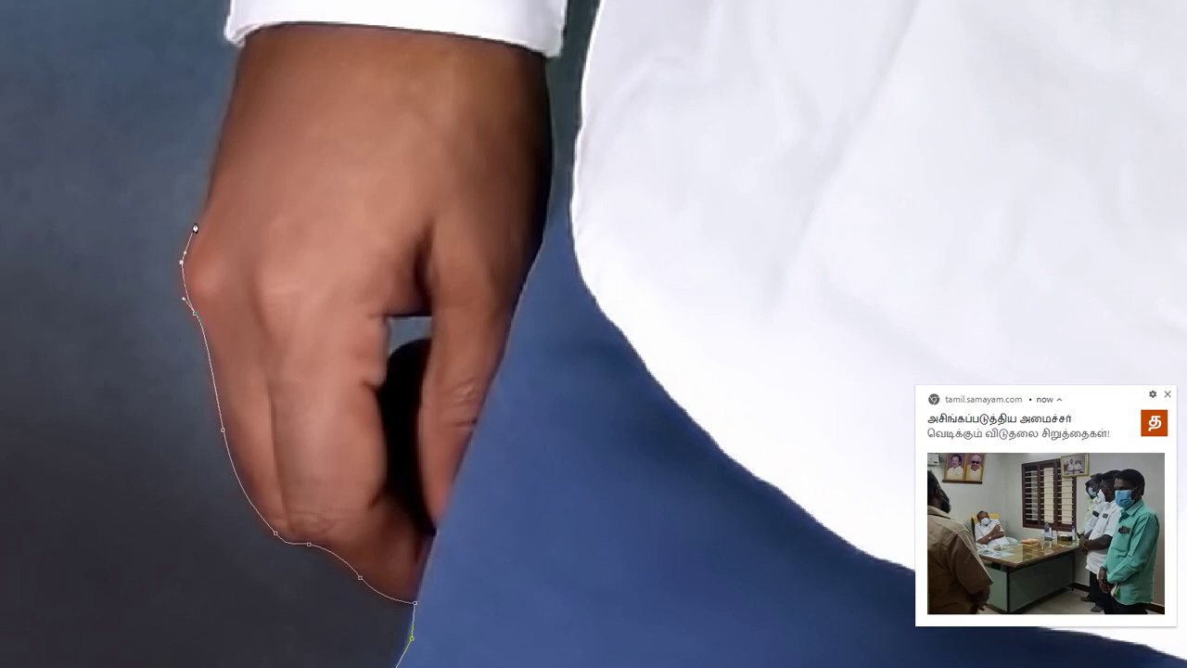
Trace a curved outline up the shirt cuff's edge.
{"action": "scroll", "coordinate": [207, 250], "scroll_direction": "up", "scroll_amount": 3}
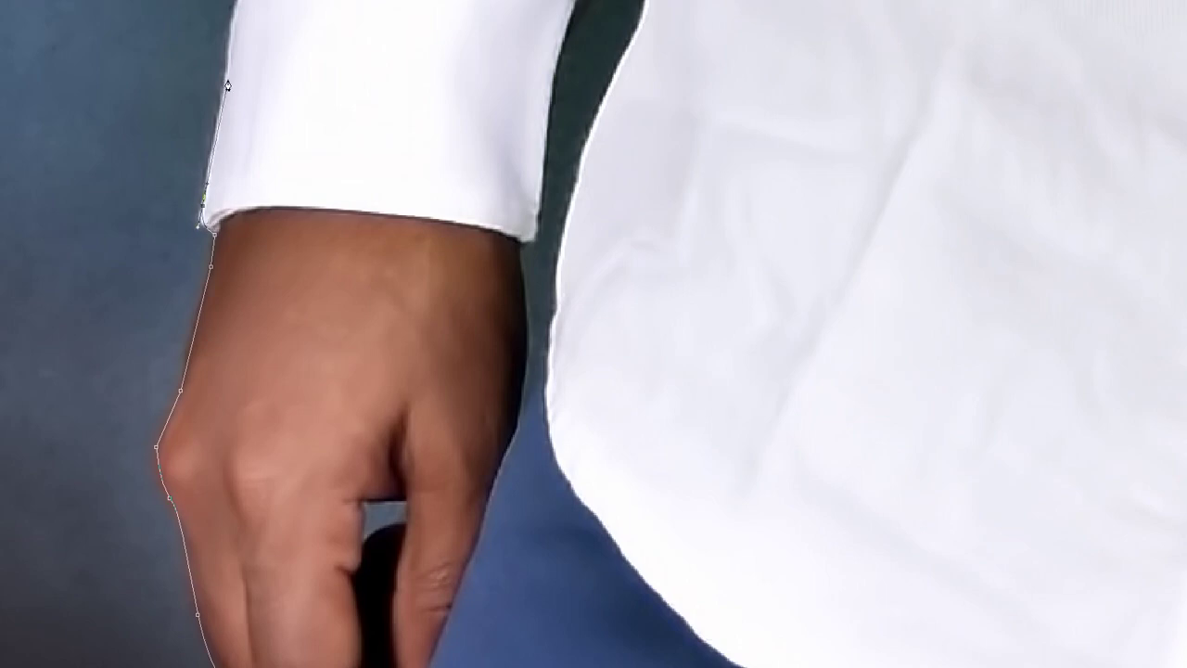
{"action": "scroll", "coordinate": [217, 232], "scroll_direction": "up", "scroll_amount": 5}
{"action": "left_click", "coordinate": [215, 313]}
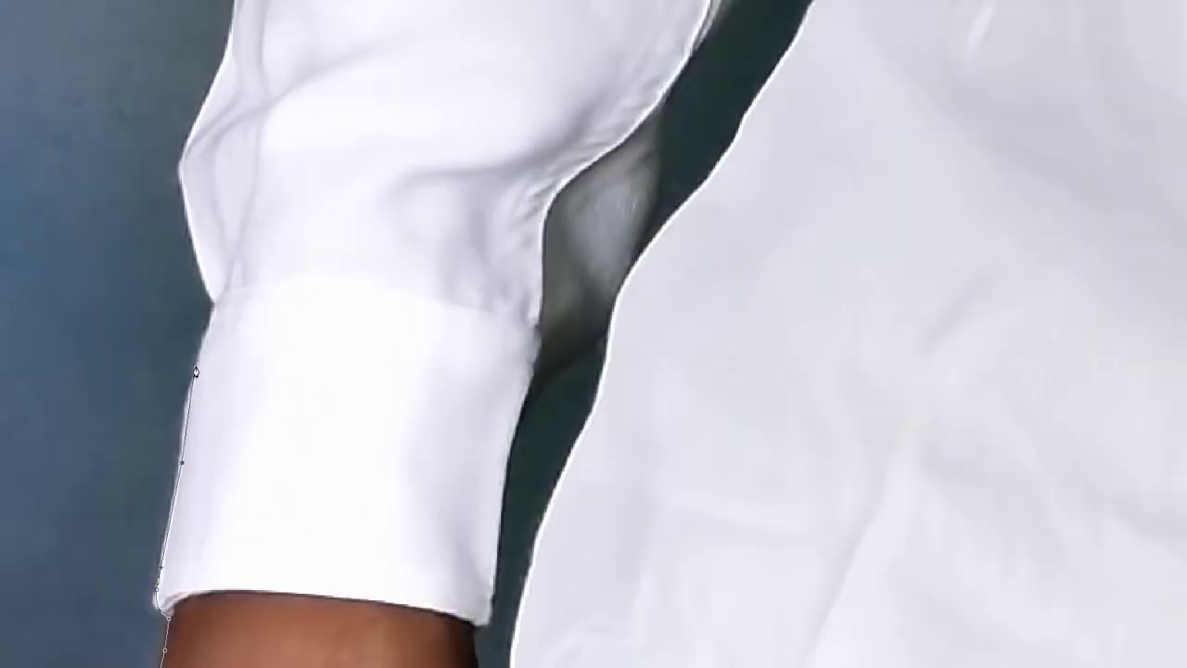
{"action": "left_click_drag", "start_coordinate": [215, 314], "coordinate": [208, 258]}
{"action": "mouse_move", "coordinate": [188, 176]}
{"action": "left_mouse_down"}
{"action": "mouse_move", "coordinate": [188, 150]}
{"action": "mouse_move", "coordinate": [178, 495]}
{"action": "left_mouse_up"}
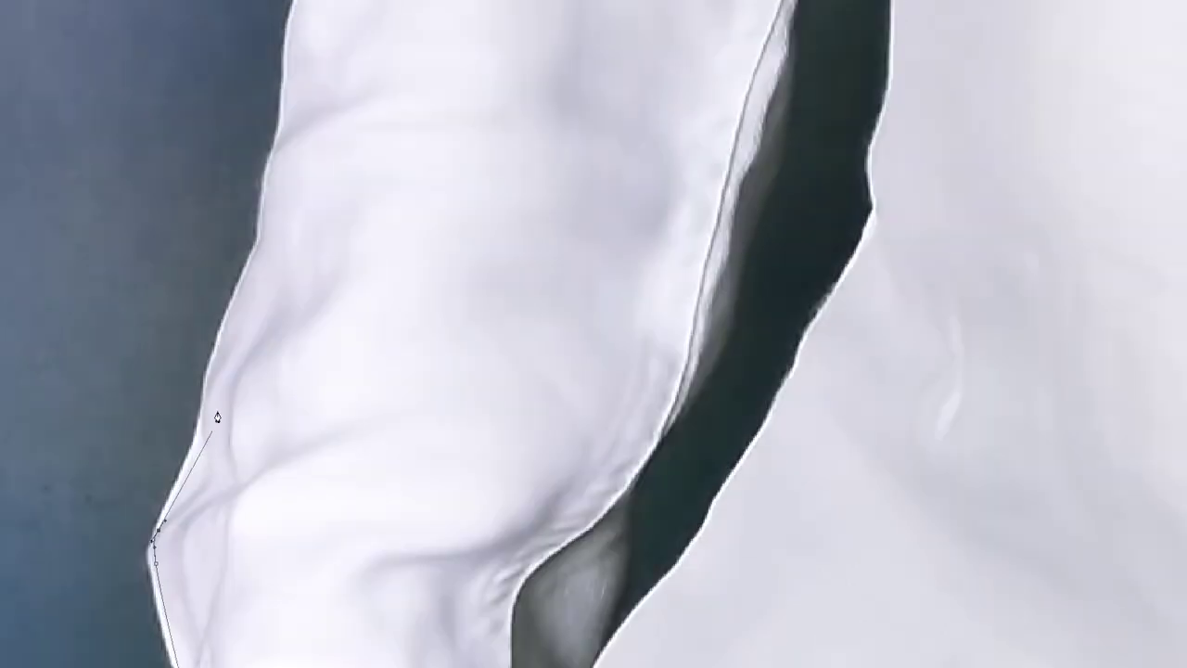
Follow the sleeve's outer edge and bulge with curved anchors.
{"action": "left_click", "coordinate": [260, 243]}
{"action": "left_click", "coordinate": [266, 154]}
{"action": "left_click_drag", "start_coordinate": [266, 153], "coordinate": [269, 350]}
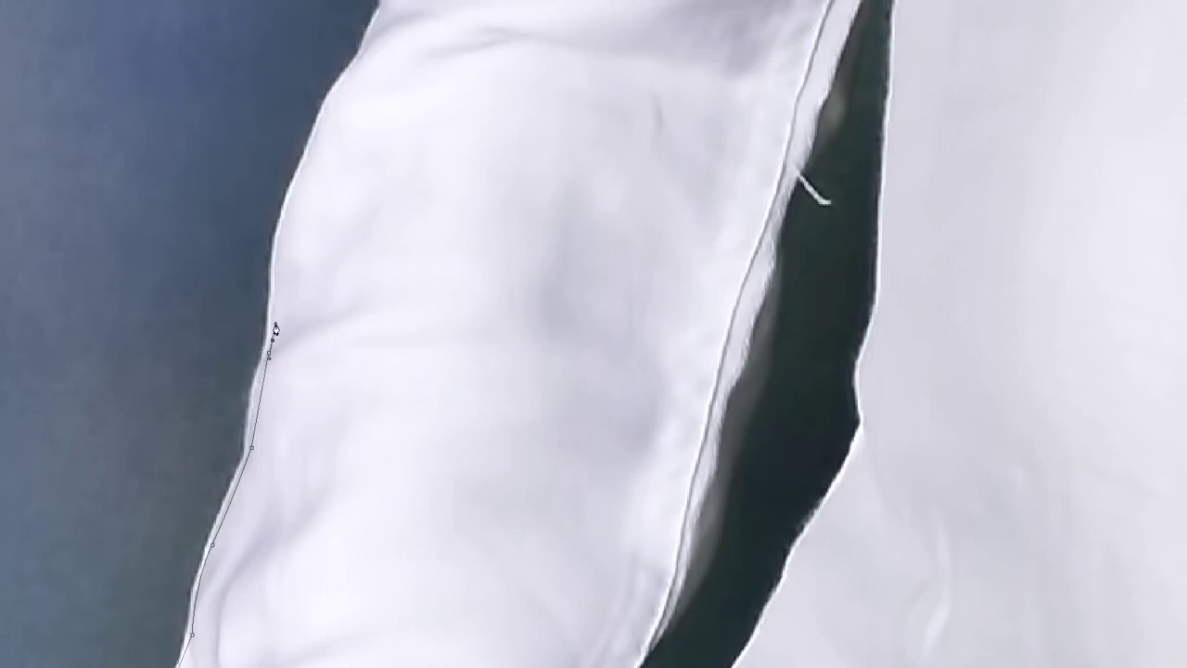
{"action": "left_click_drag", "start_coordinate": [309, 146], "coordinate": [317, 132]}
{"action": "mouse_move", "coordinate": [290, 203]}
{"action": "left_mouse_down"}
{"action": "mouse_move", "coordinate": [318, 128]}
{"action": "mouse_move", "coordinate": [288, 397]}
{"action": "left_mouse_up"}
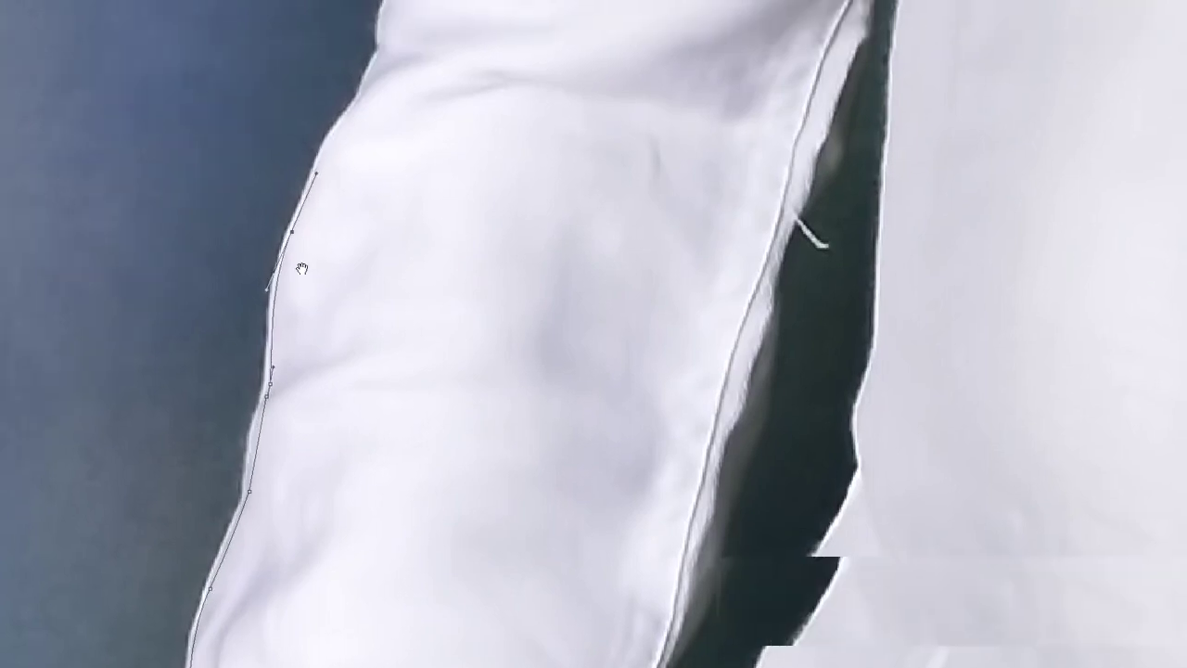
{"action": "left_click_drag", "start_coordinate": [303, 356], "coordinate": [306, 274]}
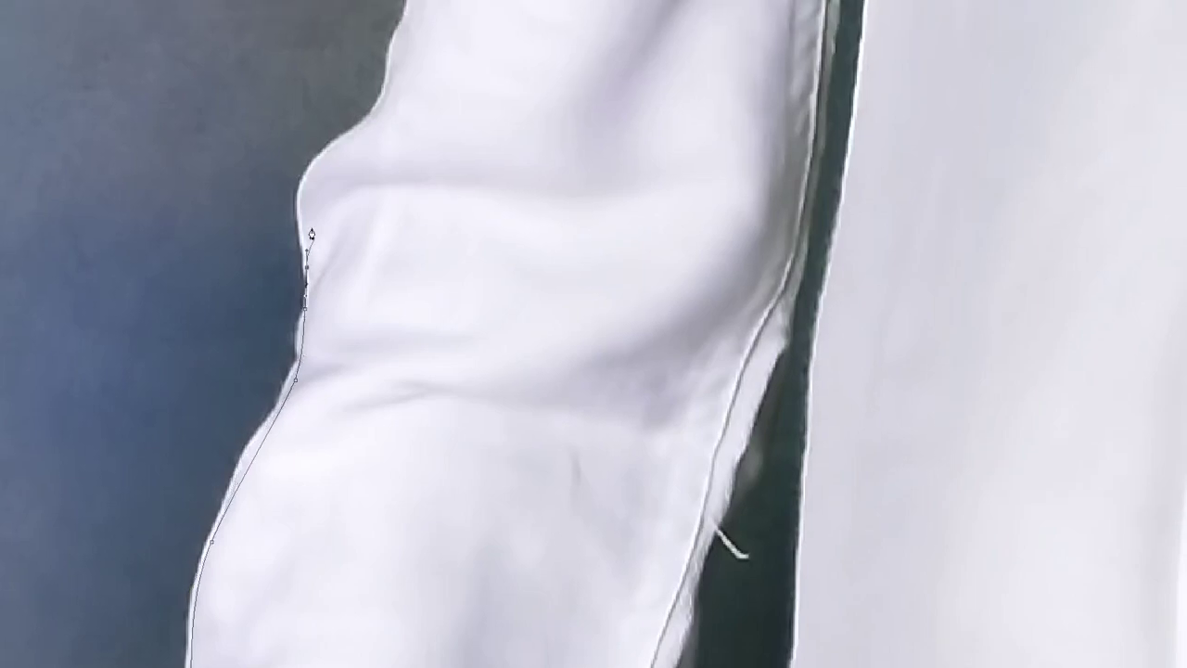
Extend the outline up the upper sleeve toward the shoulder.
{"action": "mouse_move", "coordinate": [326, 133]}
{"action": "left_mouse_down"}
{"action": "mouse_move", "coordinate": [336, 355]}
{"action": "mouse_move", "coordinate": [369, 178]}
{"action": "left_mouse_up"}
{"action": "left_click_drag", "start_coordinate": [365, 251], "coordinate": [353, 426]}
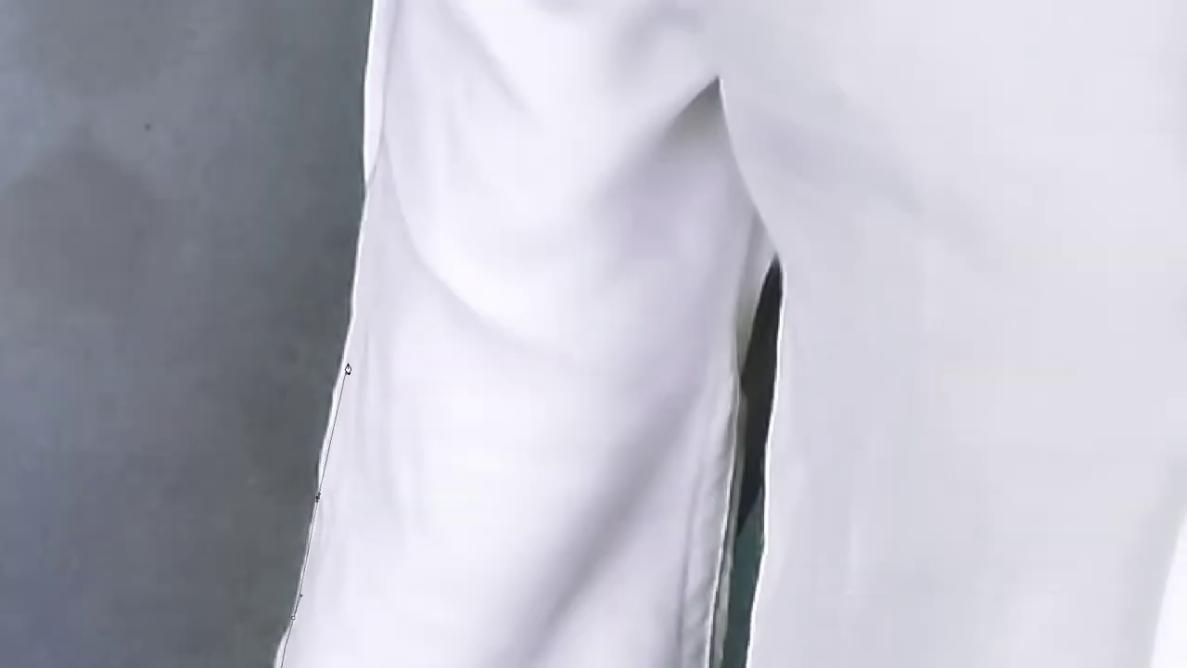
{"action": "mouse_move", "coordinate": [357, 363]}
{"action": "left_mouse_down"}
{"action": "mouse_move", "coordinate": [349, 320]}
{"action": "mouse_move", "coordinate": [370, 228]}
{"action": "mouse_move", "coordinate": [371, 144]}
{"action": "mouse_move", "coordinate": [358, 320]}
{"action": "left_mouse_up"}
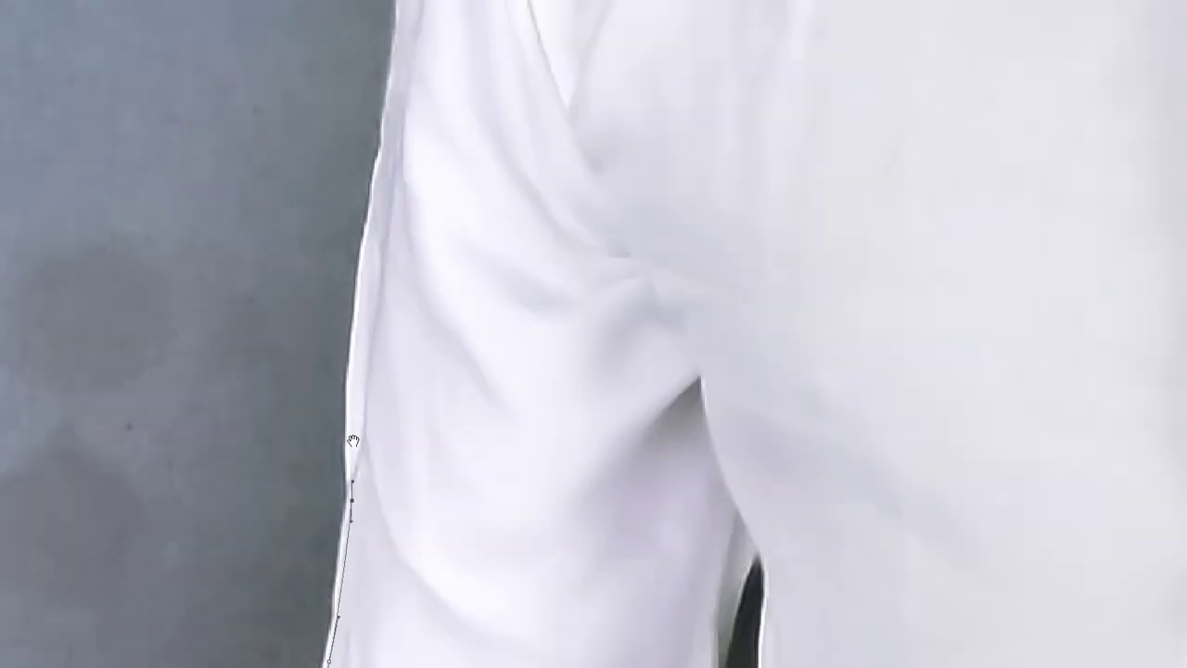
{"action": "mouse_move", "coordinate": [355, 390]}
{"action": "left_mouse_down"}
{"action": "mouse_move", "coordinate": [380, 159]}
{"action": "mouse_move", "coordinate": [373, 330]}
{"action": "mouse_move", "coordinate": [408, 223]}
{"action": "mouse_move", "coordinate": [403, 132]}
{"action": "mouse_move", "coordinate": [418, 80]}
{"action": "mouse_move", "coordinate": [410, 307]}
{"action": "mouse_move", "coordinate": [418, 198]}
{"action": "mouse_move", "coordinate": [371, 308]}
{"action": "left_mouse_up"}
Trace along the shoulder curve to where the collar meets the neck.
{"action": "left_click_drag", "start_coordinate": [418, 215], "coordinate": [442, 188]}
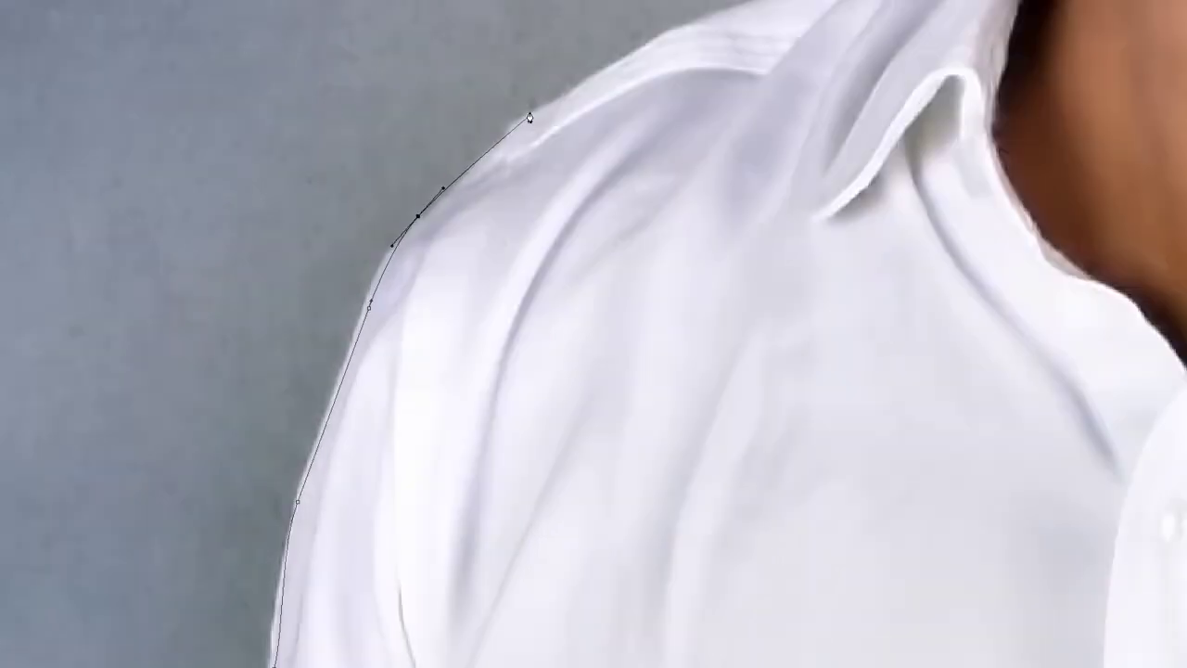
{"action": "left_click_drag", "start_coordinate": [530, 110], "coordinate": [546, 101]}
{"action": "left_click", "coordinate": [668, 53]}
{"action": "left_click", "coordinate": [728, 37]}
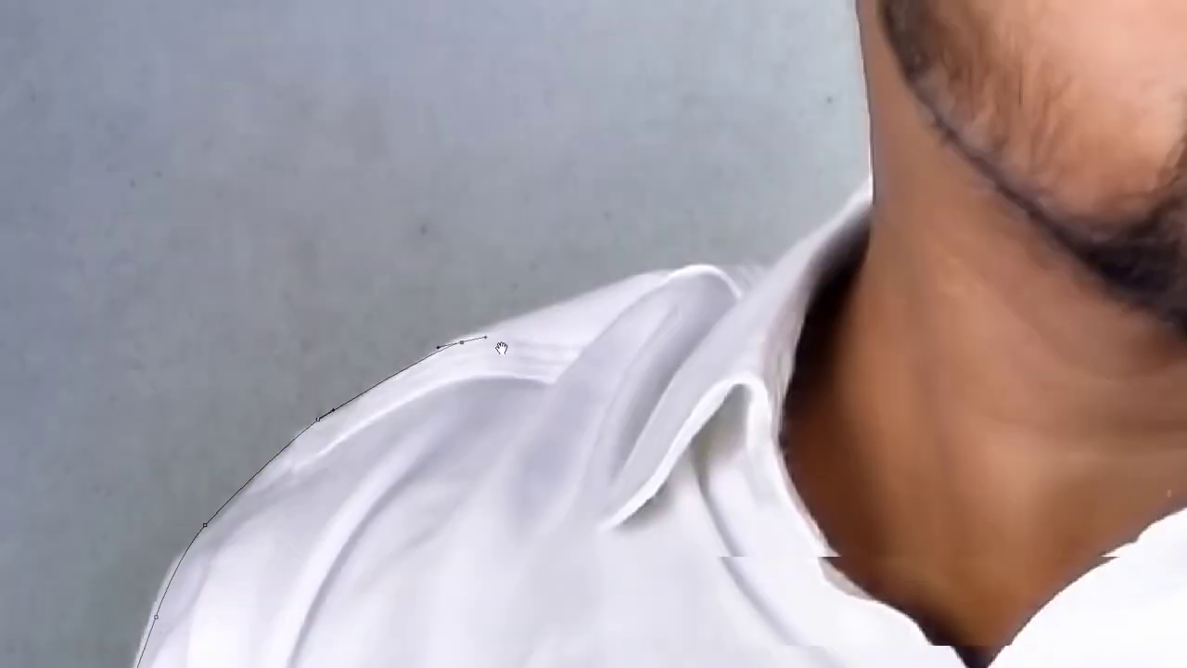
{"action": "left_click_drag", "start_coordinate": [728, 37], "coordinate": [662, 285]}
{"action": "left_click", "coordinate": [687, 279]}
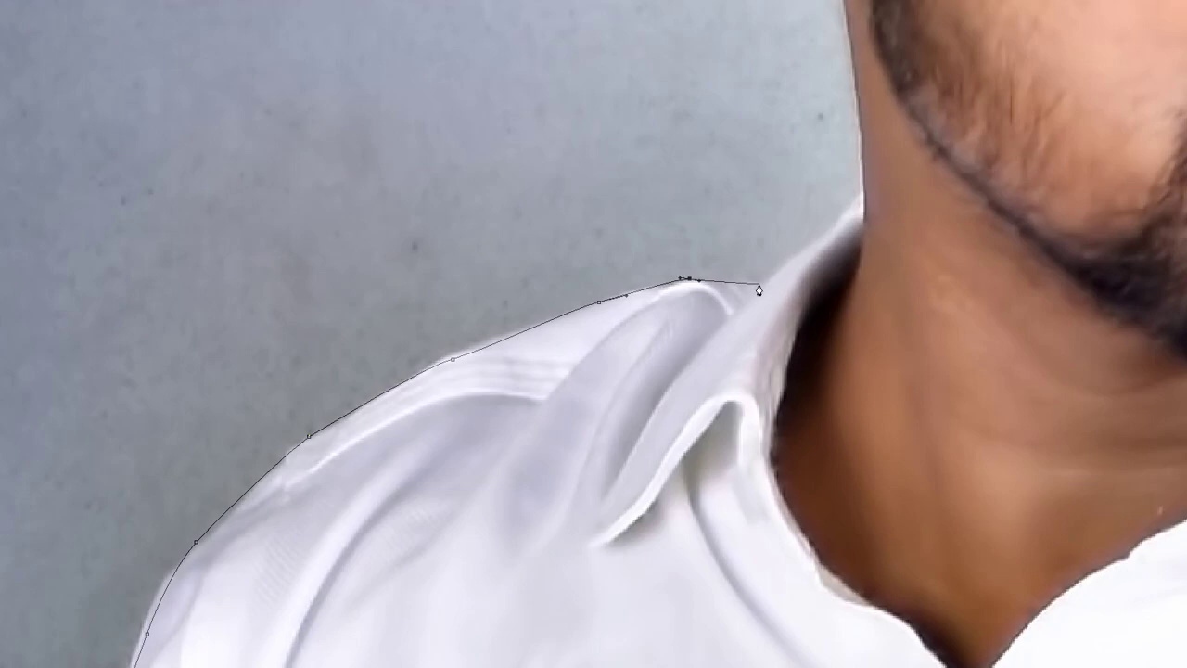
{"action": "left_click", "coordinate": [864, 192]}
Curve the path up the neck and around the back of the ear, then zoom out.
{"action": "mouse_move", "coordinate": [848, 175]}
{"action": "left_mouse_down"}
{"action": "mouse_move", "coordinate": [621, 445]}
{"action": "mouse_move", "coordinate": [593, 397]}
{"action": "left_mouse_up"}
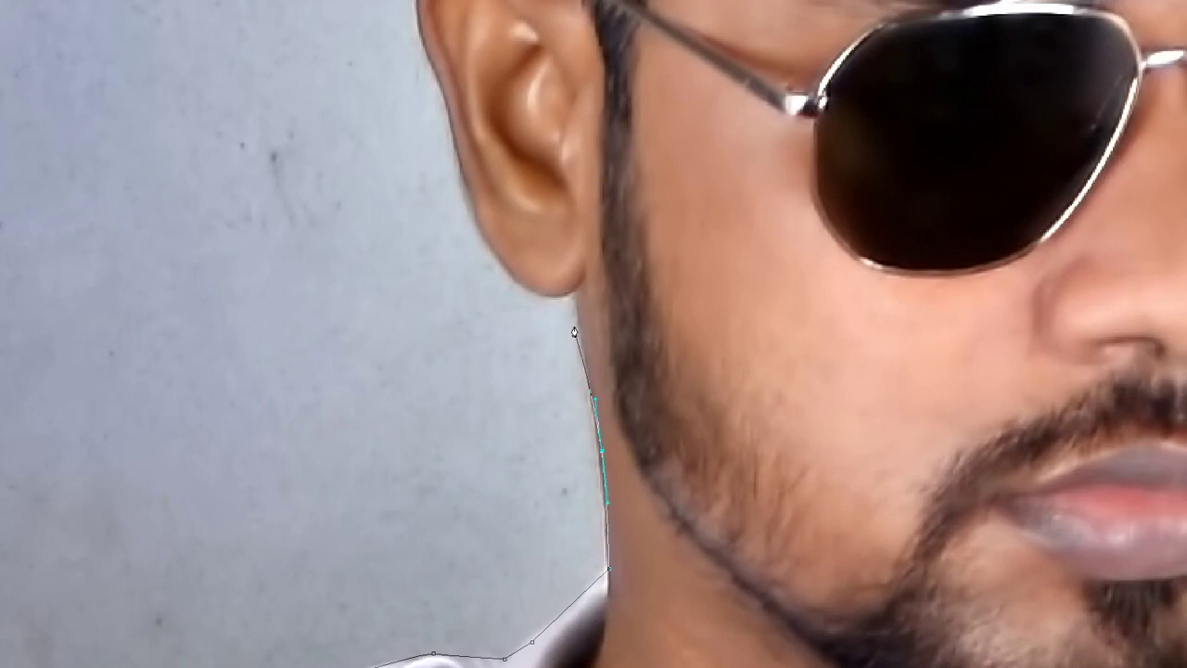
{"action": "left_click_drag", "start_coordinate": [576, 291], "coordinate": [584, 273]}
{"action": "left_click_drag", "start_coordinate": [494, 254], "coordinate": [453, 186]}
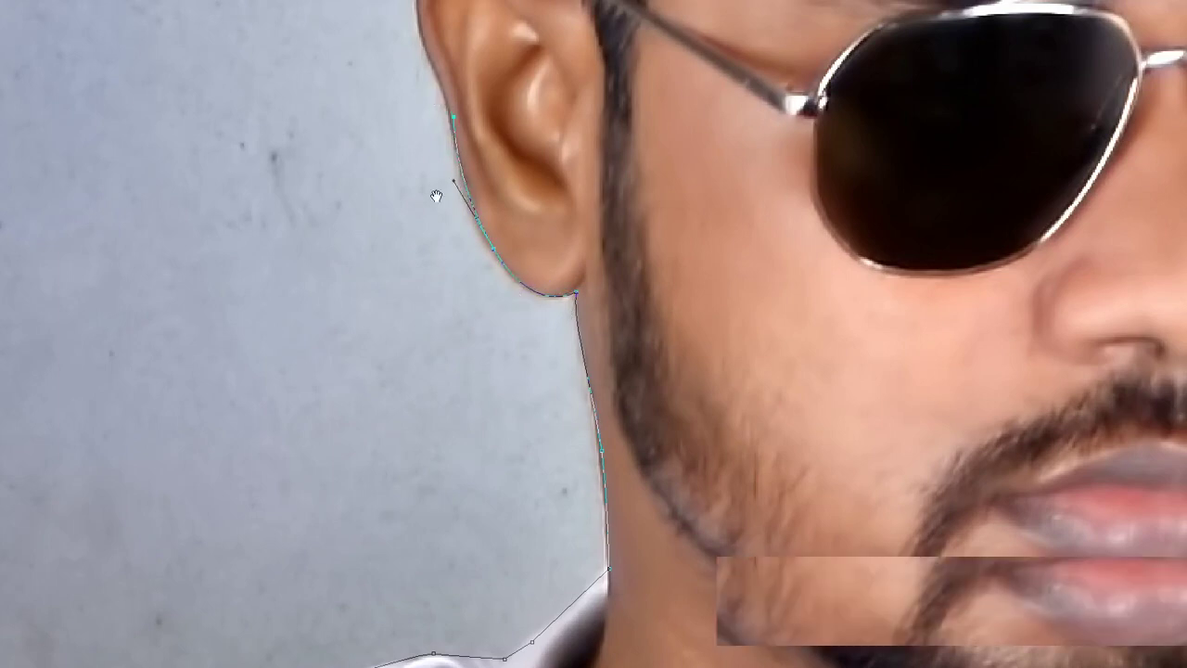
{"action": "scroll", "coordinate": [454, 124], "scroll_direction": "up", "scroll_amount": 5}
{"action": "left_click_drag", "start_coordinate": [417, 238], "coordinate": [419, 214]}
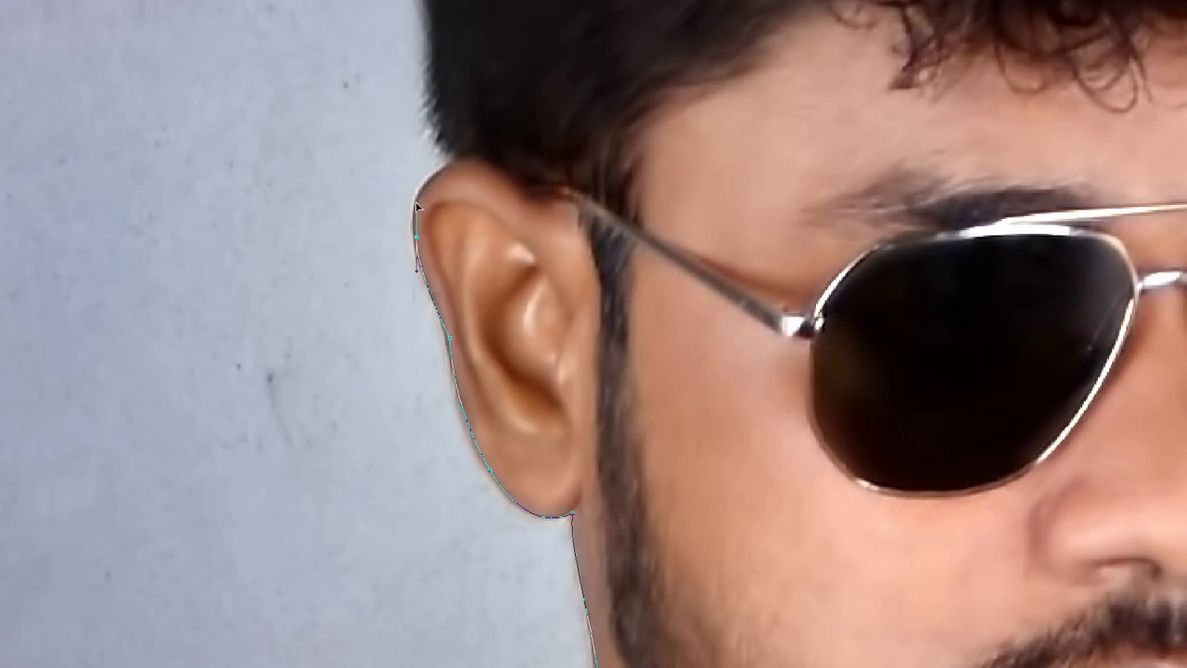
{"action": "left_click_drag", "start_coordinate": [444, 172], "coordinate": [475, 151]}
{"action": "key", "text": "ctrl+minus"}
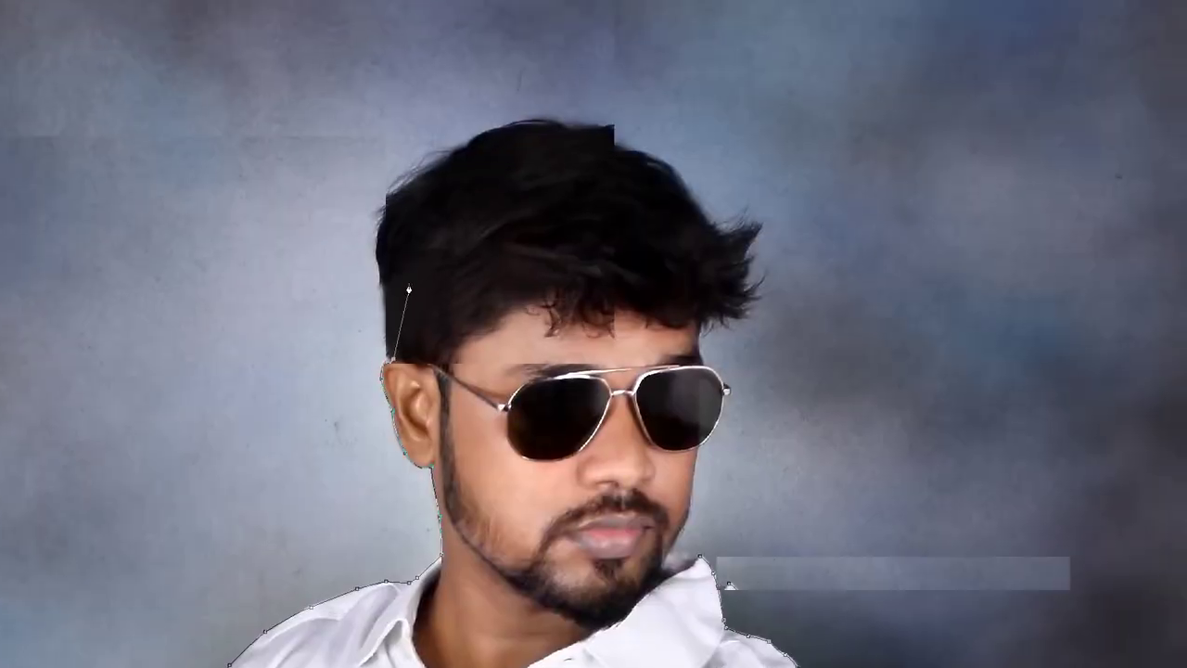
{"action": "scroll", "coordinate": [409, 289], "scroll_direction": "up", "scroll_amount": 1}
{"action": "scroll", "coordinate": [408, 290], "scroll_direction": "up", "scroll_amount": 1}
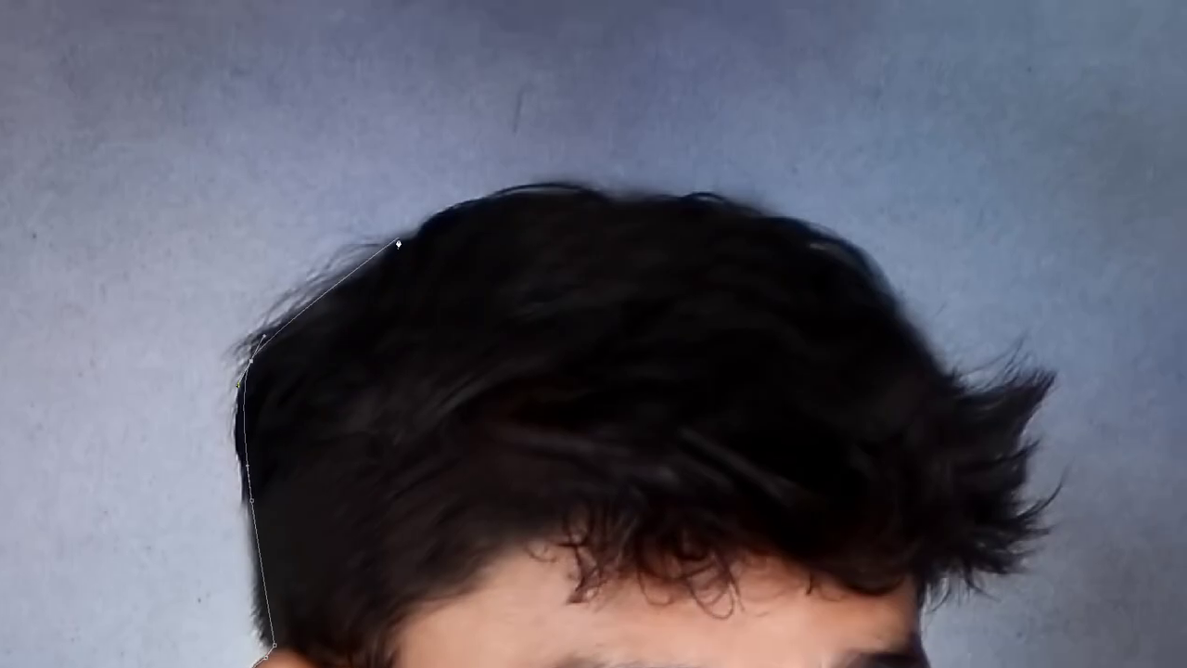
Trace over the hair top, then around the sunglasses hinge and down the lens rim.
{"action": "left_click", "coordinate": [332, 300]}
{"action": "mouse_move", "coordinate": [332, 300]}
{"action": "left_mouse_down"}
{"action": "mouse_move", "coordinate": [417, 242]}
{"action": "mouse_move", "coordinate": [524, 196]}
{"action": "mouse_move", "coordinate": [704, 212]}
{"action": "mouse_move", "coordinate": [774, 227]}
{"action": "mouse_move", "coordinate": [835, 260]}
{"action": "mouse_move", "coordinate": [930, 377]}
{"action": "mouse_move", "coordinate": [997, 412]}
{"action": "mouse_move", "coordinate": [816, 282]}
{"action": "mouse_move", "coordinate": [814, 268]}
{"action": "mouse_move", "coordinate": [843, 275]}
{"action": "left_mouse_up"}
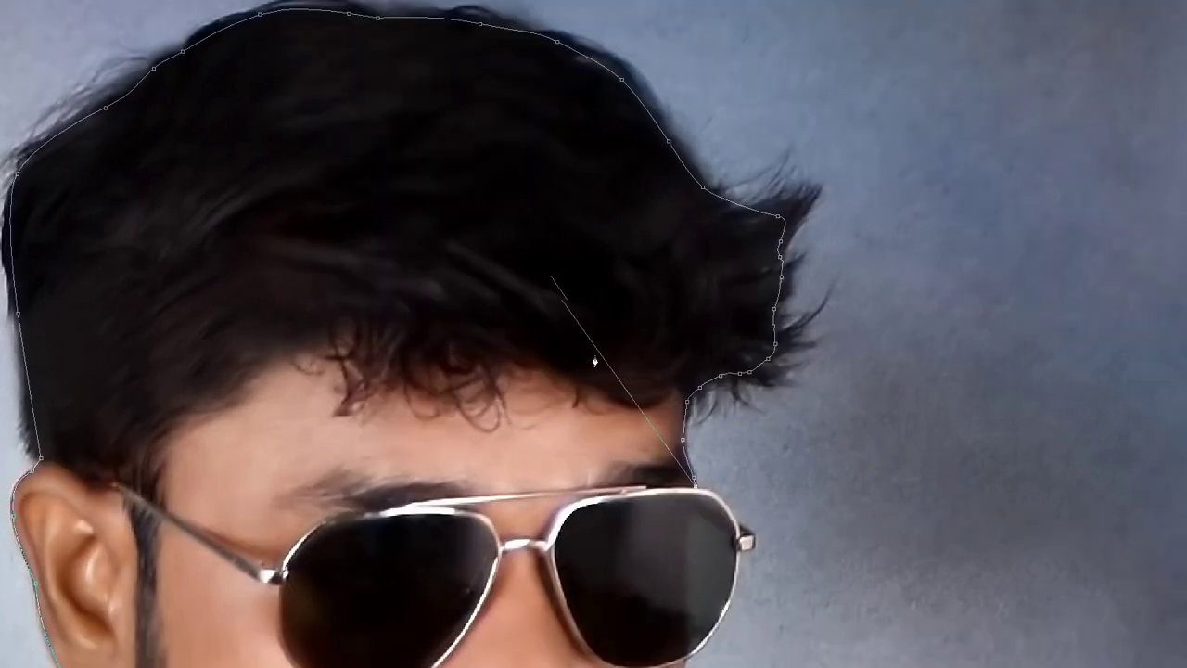
{"action": "scroll", "coordinate": [779, 551], "scroll_direction": "up", "scroll_amount": 2}
{"action": "scroll", "coordinate": [779, 550], "scroll_direction": "up", "scroll_amount": 2}
{"action": "scroll", "coordinate": [779, 551], "scroll_direction": "up", "scroll_amount": 2}
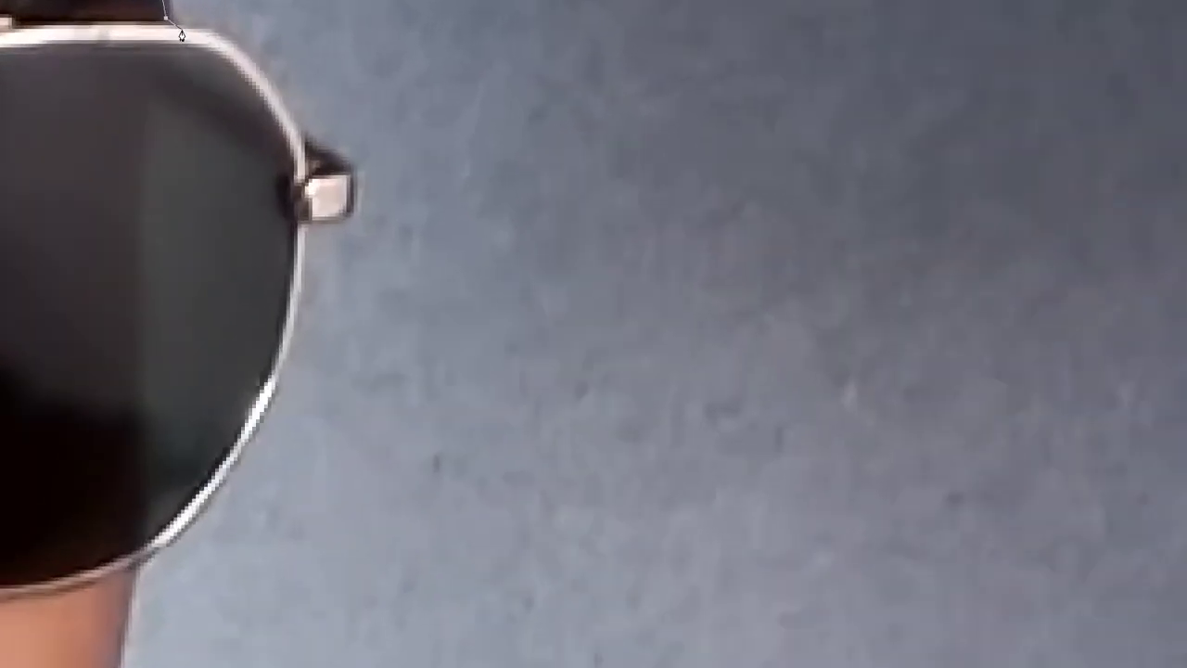
{"action": "left_click_drag", "start_coordinate": [285, 99], "coordinate": [328, 182]}
{"action": "left_click", "coordinate": [306, 142]}
{"action": "left_click_drag", "start_coordinate": [353, 185], "coordinate": [355, 211]}
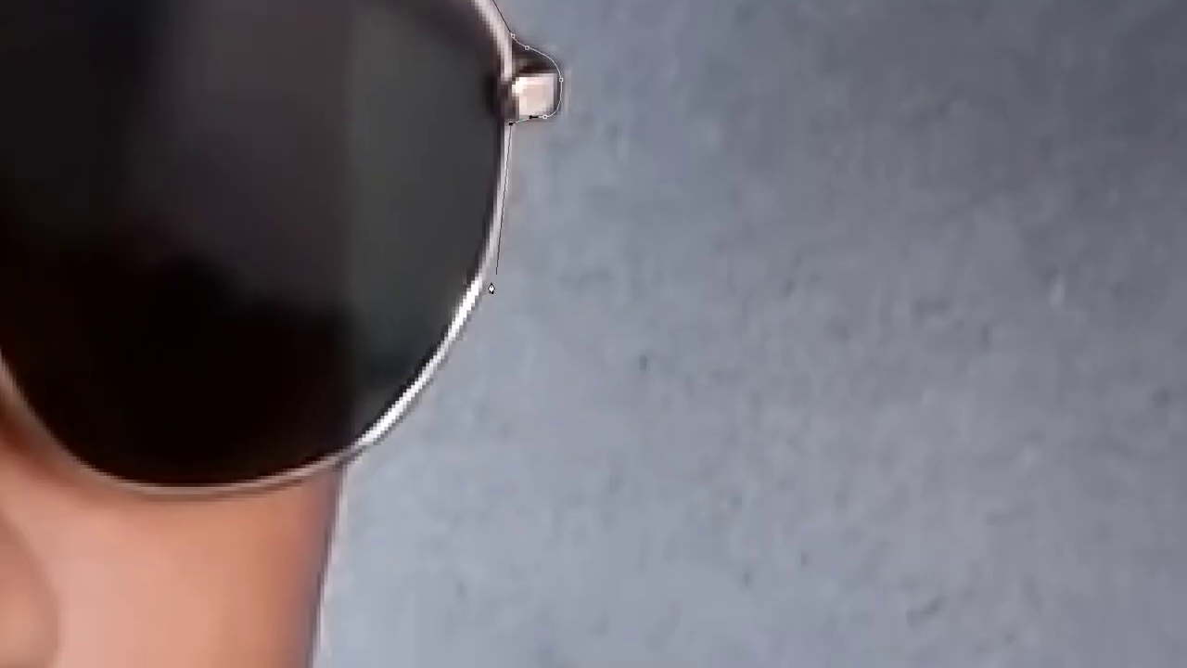
{"action": "mouse_move", "coordinate": [476, 298]}
{"action": "left_mouse_down"}
{"action": "mouse_move", "coordinate": [450, 365]}
{"action": "mouse_move", "coordinate": [308, 491]}
{"action": "mouse_move", "coordinate": [445, 103]}
{"action": "left_mouse_up"}
Undo the misplaced cheek segment and shorten the last anchor's curve handle.
{"action": "left_click", "coordinate": [489, 311]}
{"action": "left_click_drag", "start_coordinate": [473, 345], "coordinate": [479, 404]}
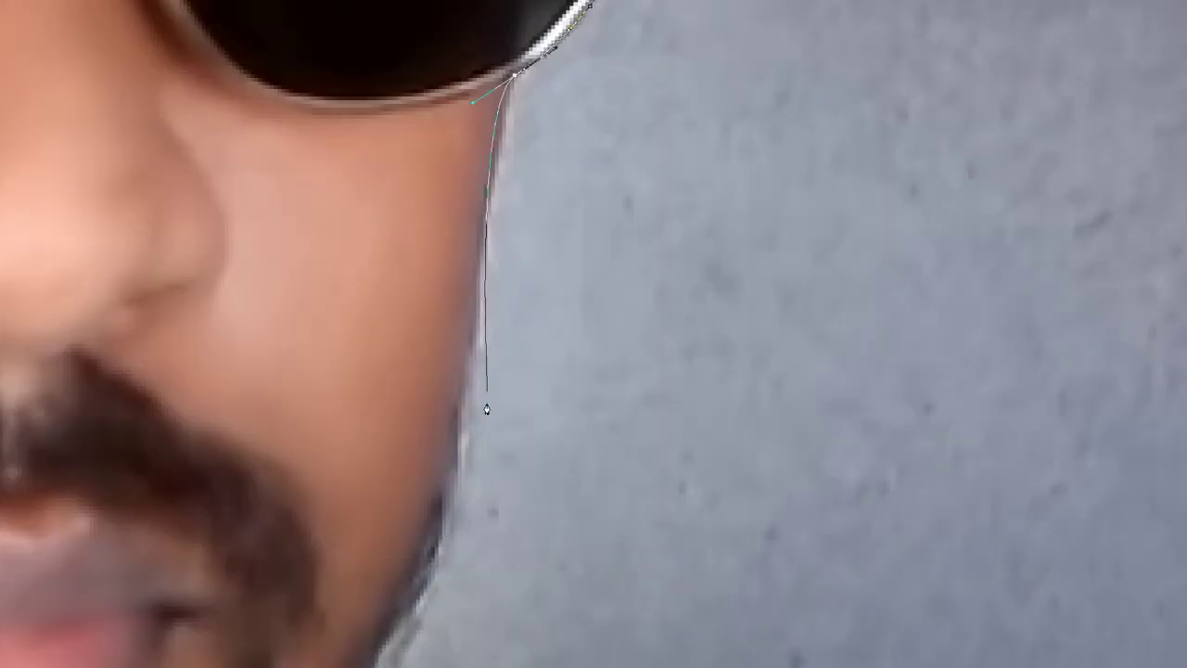
{"action": "key", "text": "ctrl+z"}
{"action": "mouse_move", "coordinate": [488, 188]}
{"action": "left_mouse_down"}
{"action": "mouse_move", "coordinate": [512, 103]}
{"action": "mouse_move", "coordinate": [506, 128]}
{"action": "left_mouse_up"}
{"action": "left_click", "coordinate": [502, 112], "text": "alt"}
Continue the path with anchors down the face edge to the jaw.
{"action": "left_click_drag", "start_coordinate": [482, 229], "coordinate": [480, 243]}
{"action": "left_click", "coordinate": [539, 295]}
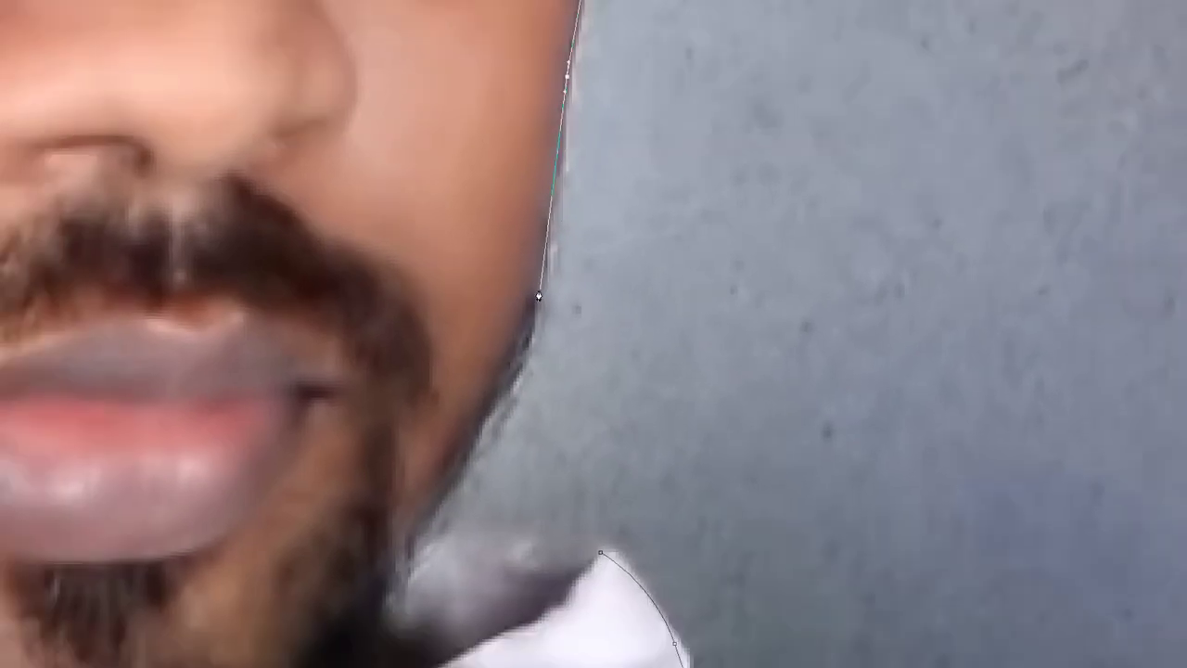
{"action": "left_click", "coordinate": [506, 373]}
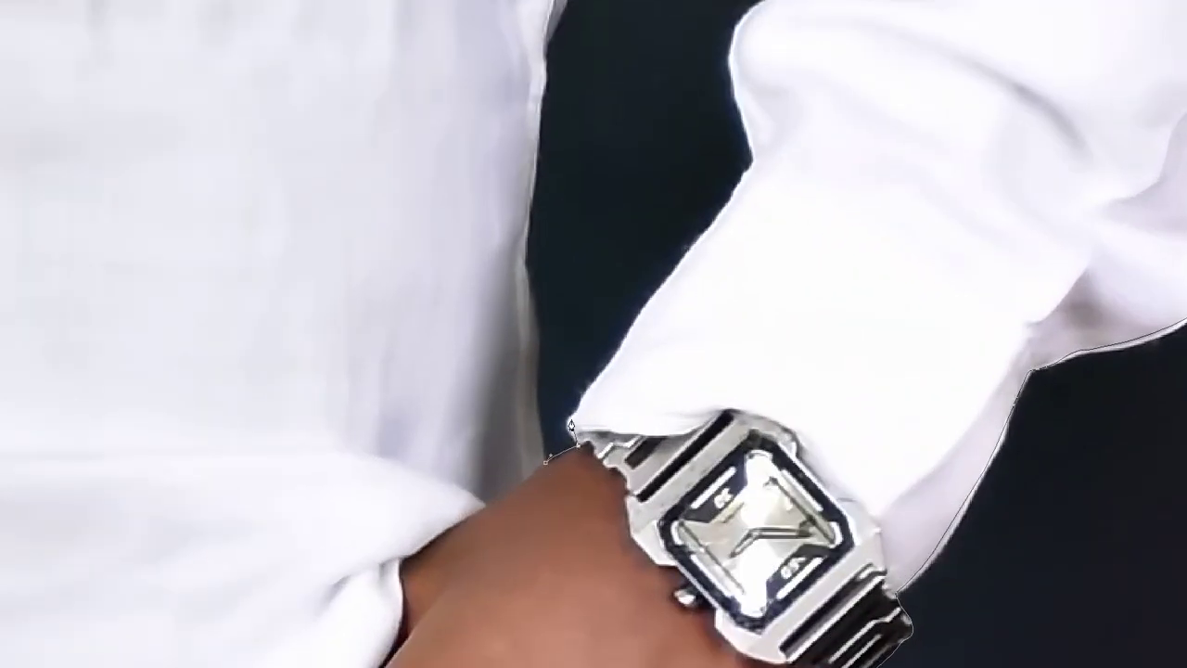
Anchor the path along the sleeve edge and set path mode to Exclude overlapping path areas.
{"action": "left_click", "coordinate": [623, 348]}
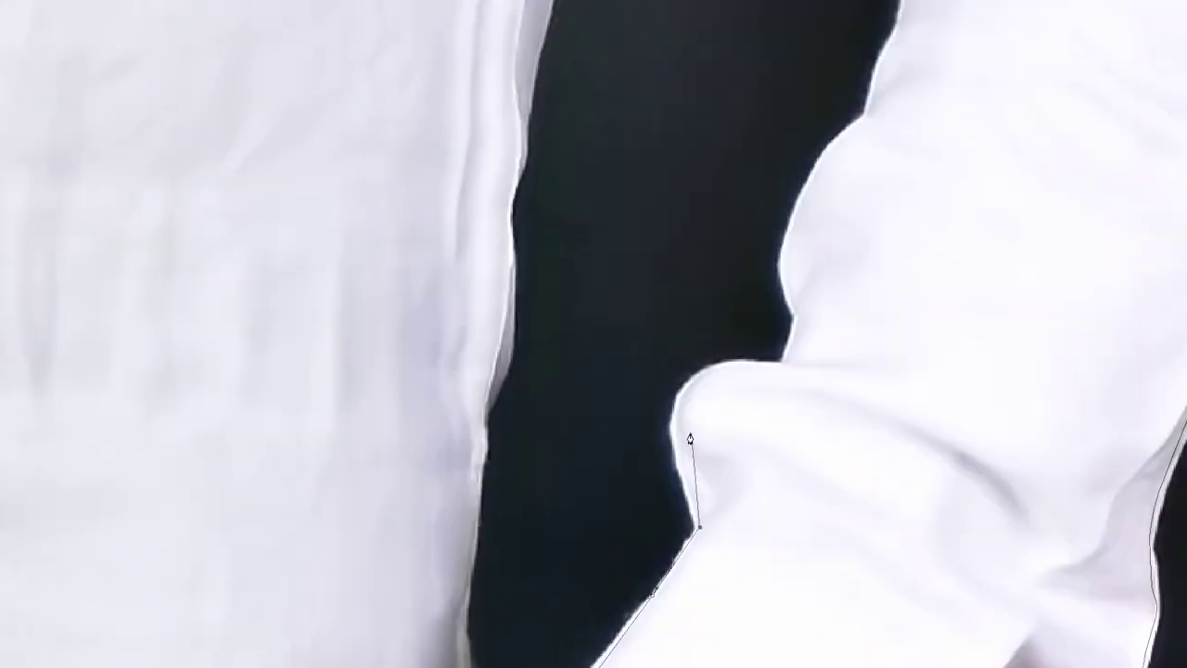
{"action": "left_click_drag", "start_coordinate": [671, 422], "coordinate": [675, 393]}
{"action": "left_click", "coordinate": [717, 364]}
{"action": "left_click", "coordinate": [779, 365]}
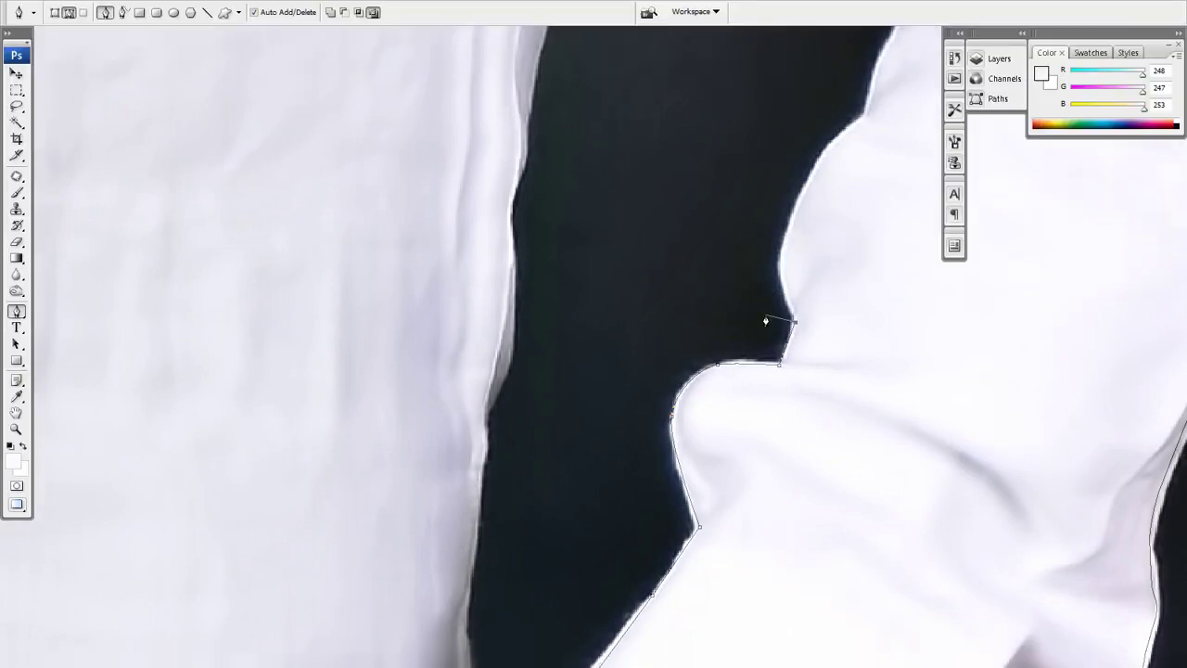
{"action": "left_click", "coordinate": [374, 13]}
Start the second path at the dark arm-torso gap and anchor it up the shirt edge.
{"action": "left_click", "coordinate": [832, 322]}
{"action": "left_click_drag", "start_coordinate": [788, 229], "coordinate": [804, 182]}
{"action": "scroll", "coordinate": [551, 603], "scroll_direction": "down", "scroll_amount": 5}
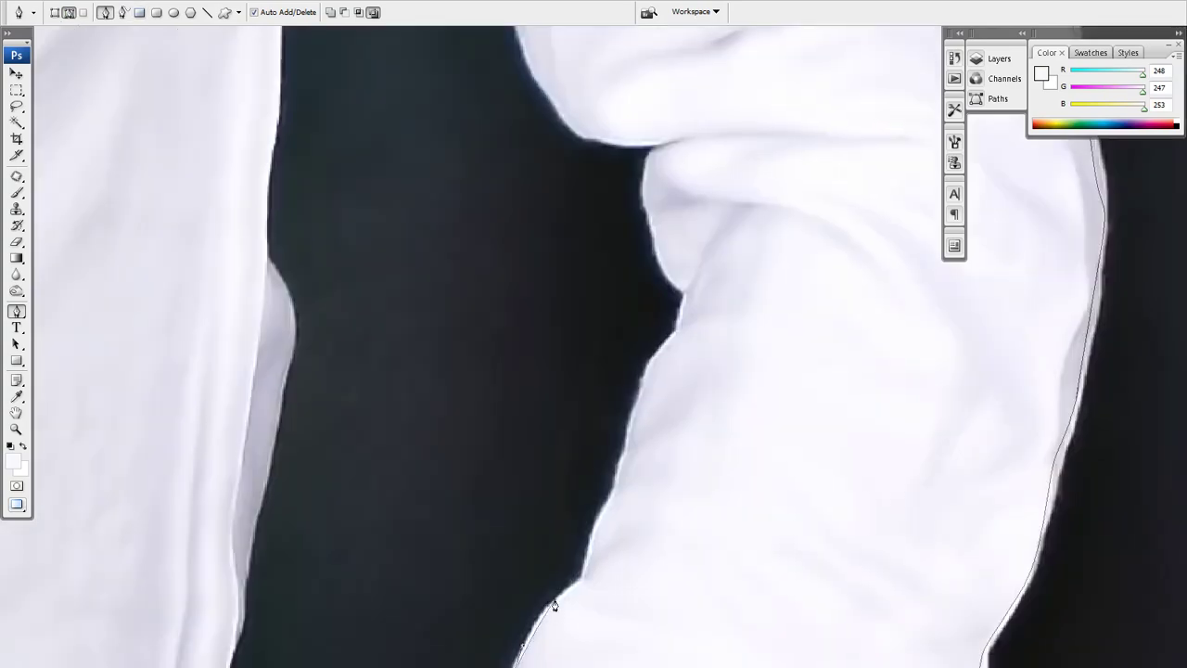
{"action": "left_click", "coordinate": [602, 512]}
{"action": "left_click", "coordinate": [620, 478]}
{"action": "left_click", "coordinate": [639, 403]}
{"action": "left_click", "coordinate": [648, 380]}
{"action": "left_click", "coordinate": [658, 361]}
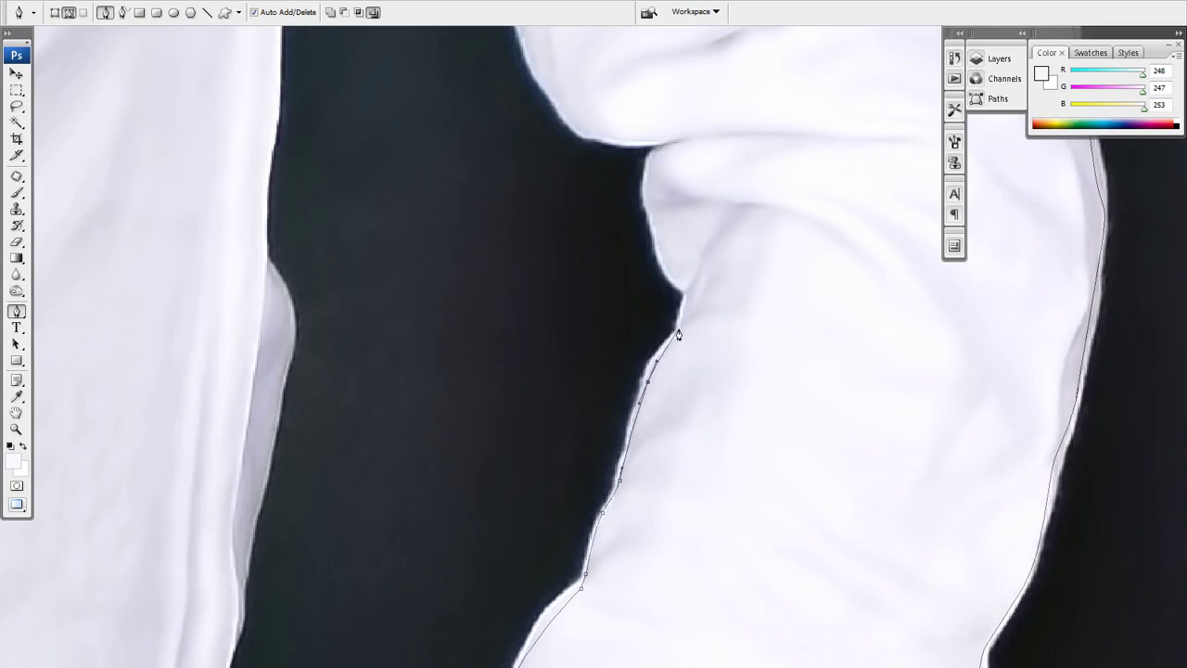
{"action": "left_click_drag", "start_coordinate": [657, 241], "coordinate": [653, 206]}
{"action": "mouse_move", "coordinate": [654, 147]}
{"action": "left_mouse_down"}
{"action": "mouse_move", "coordinate": [621, 150]}
{"action": "mouse_move", "coordinate": [678, 452]}
{"action": "left_mouse_up"}
Continue anchors up the dark gap's edge to the top of the gap.
{"action": "left_click", "coordinate": [659, 408]}
{"action": "left_click", "coordinate": [638, 374]}
{"action": "left_click", "coordinate": [617, 341]}
{"action": "left_click", "coordinate": [590, 272]}
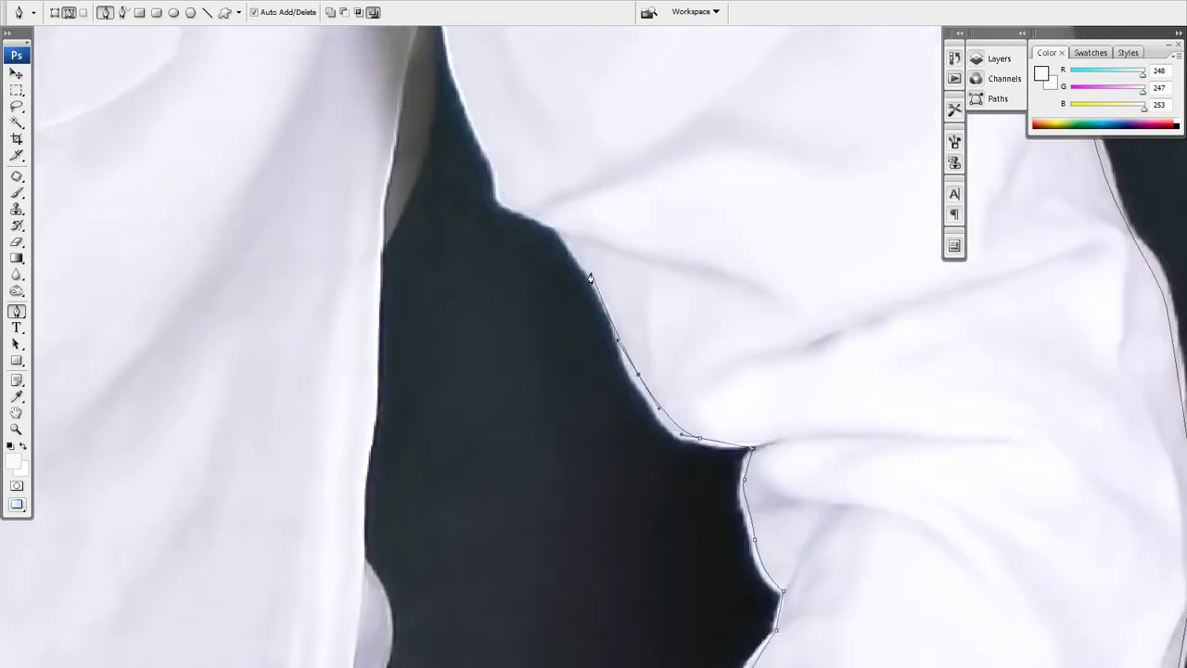
{"action": "left_click", "coordinate": [559, 226]}
{"action": "left_click", "coordinate": [517, 215]}
{"action": "left_click", "coordinate": [505, 199]}
{"action": "left_click", "coordinate": [492, 179]}
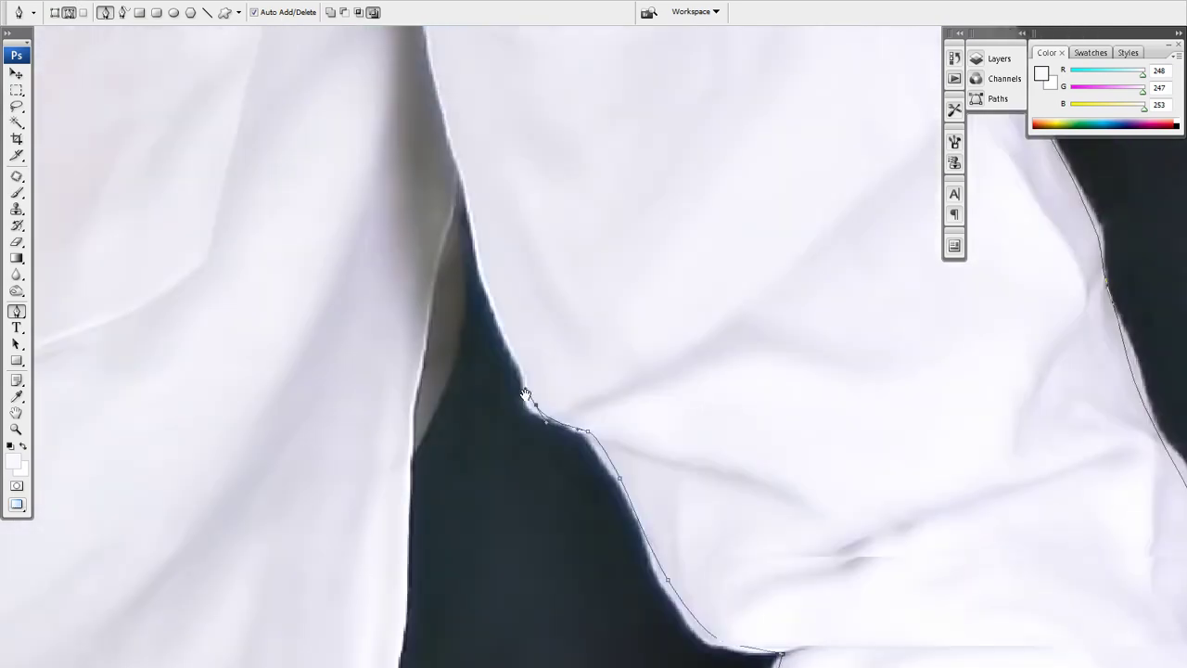
{"action": "left_click_drag", "start_coordinate": [492, 179], "coordinate": [523, 402]}
{"action": "left_click", "coordinate": [517, 364]}
{"action": "left_click", "coordinate": [471, 250]}
Trace anchors down the gap's left edge.
{"action": "left_click", "coordinate": [437, 394]}
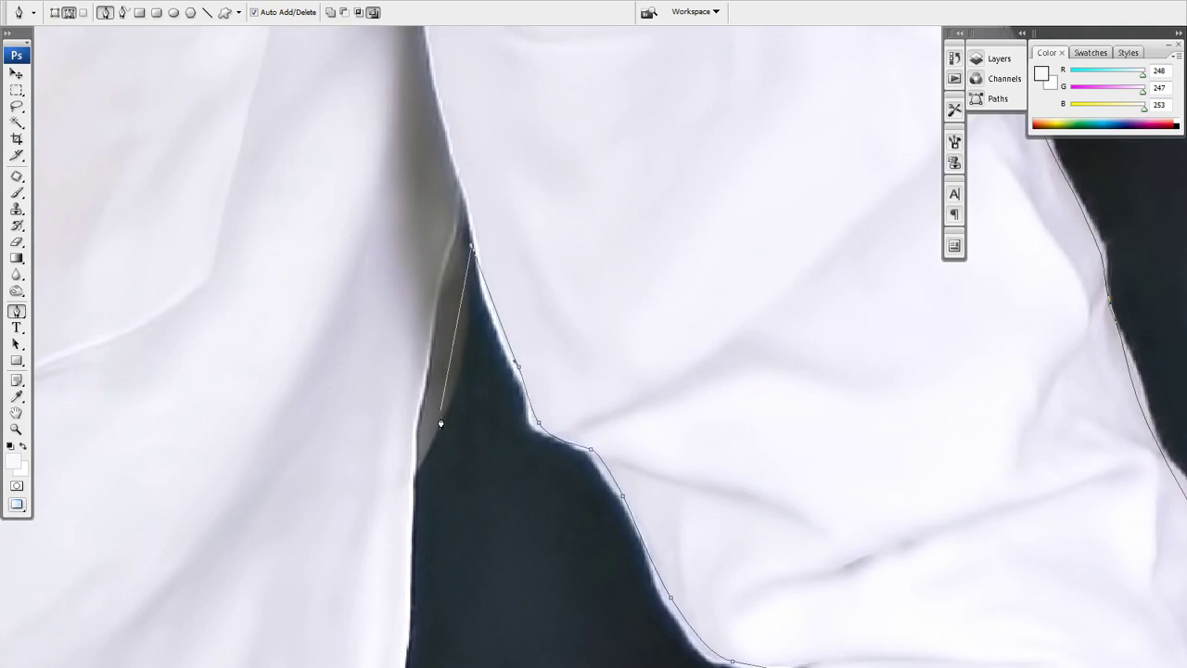
{"action": "left_click", "coordinate": [401, 442]}
{"action": "left_click_drag", "start_coordinate": [398, 469], "coordinate": [449, 118]}
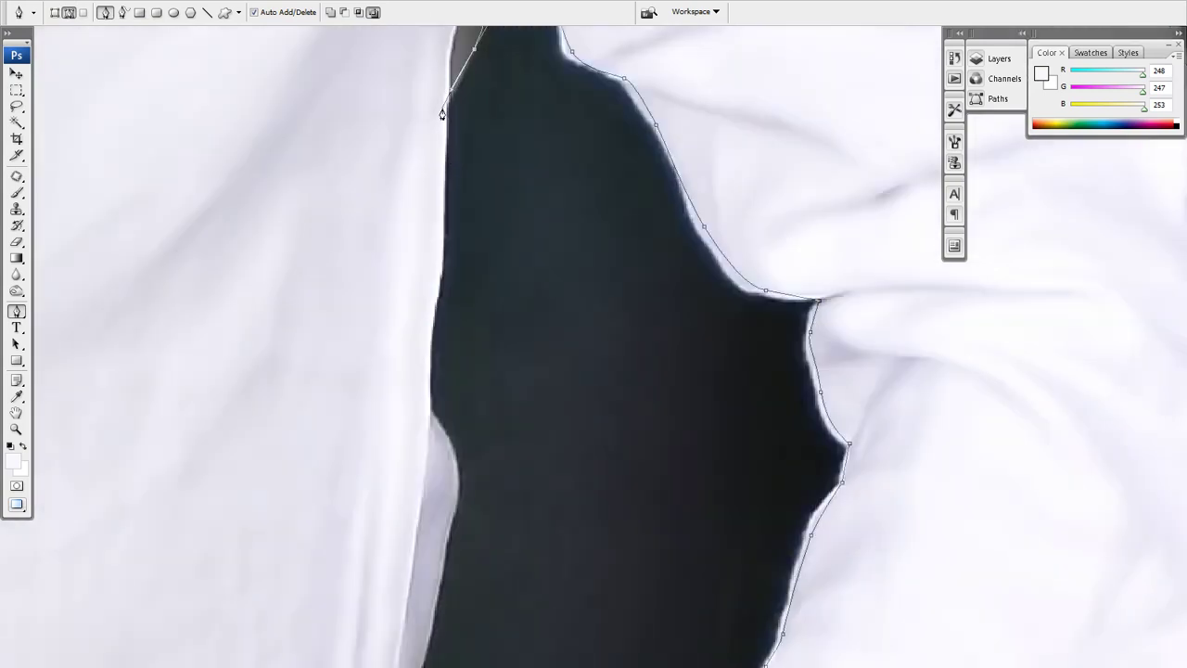
{"action": "left_click", "coordinate": [442, 108]}
{"action": "left_click", "coordinate": [440, 257]}
{"action": "left_click", "coordinate": [432, 295]}
{"action": "left_click", "coordinate": [426, 330]}
{"action": "left_click", "coordinate": [430, 414]}
{"action": "left_click_drag", "start_coordinate": [455, 493], "coordinate": [447, 529]}
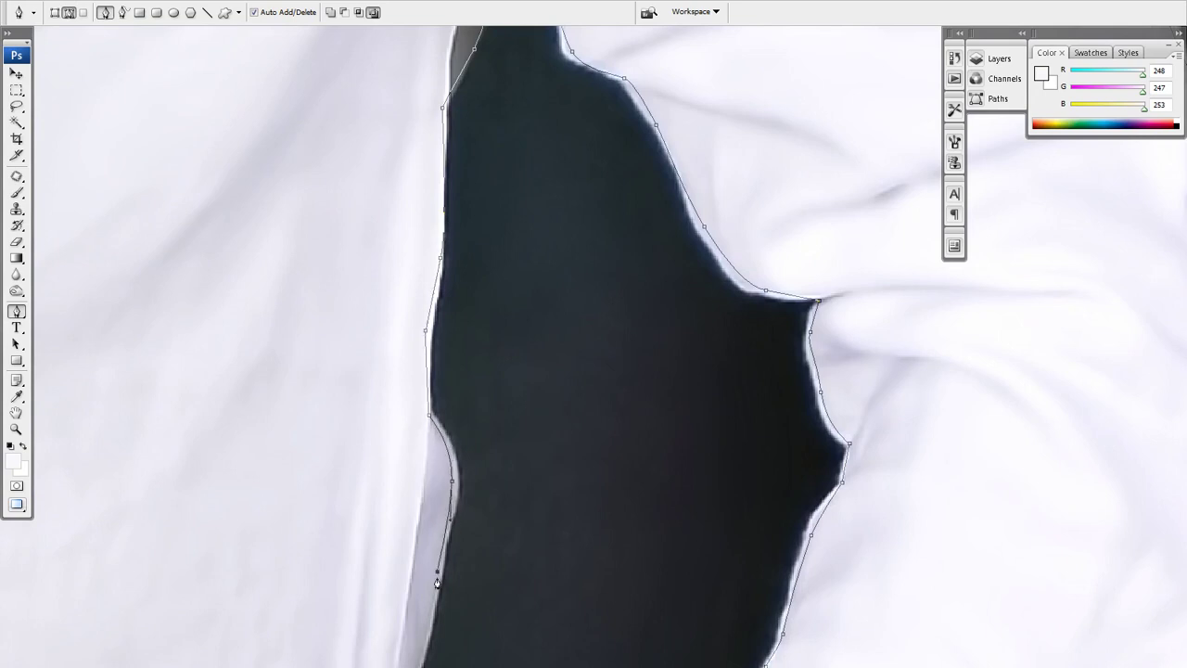
Carry the path down the rest of the left edge to the wrist and watch, then zoom out.
{"action": "left_click_drag", "start_coordinate": [437, 582], "coordinate": [497, 302]}
{"action": "left_click", "coordinate": [492, 349]}
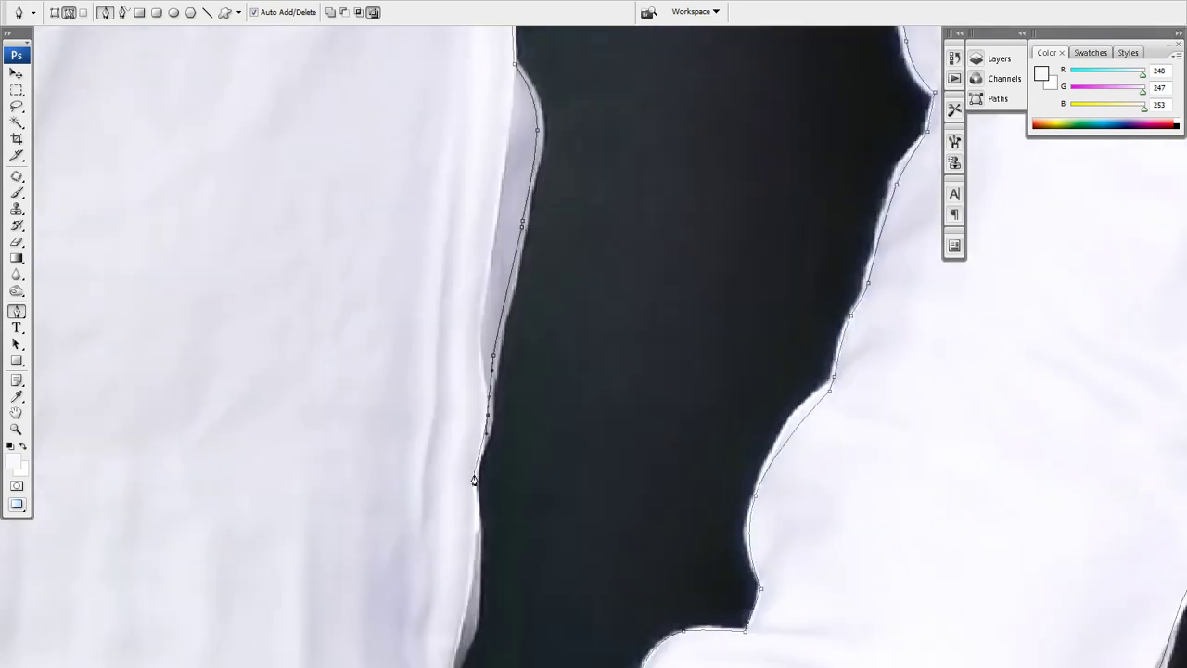
{"action": "left_click", "coordinate": [474, 573]}
{"action": "left_click_drag", "start_coordinate": [474, 573], "coordinate": [525, 222]}
{"action": "left_click", "coordinate": [524, 293]}
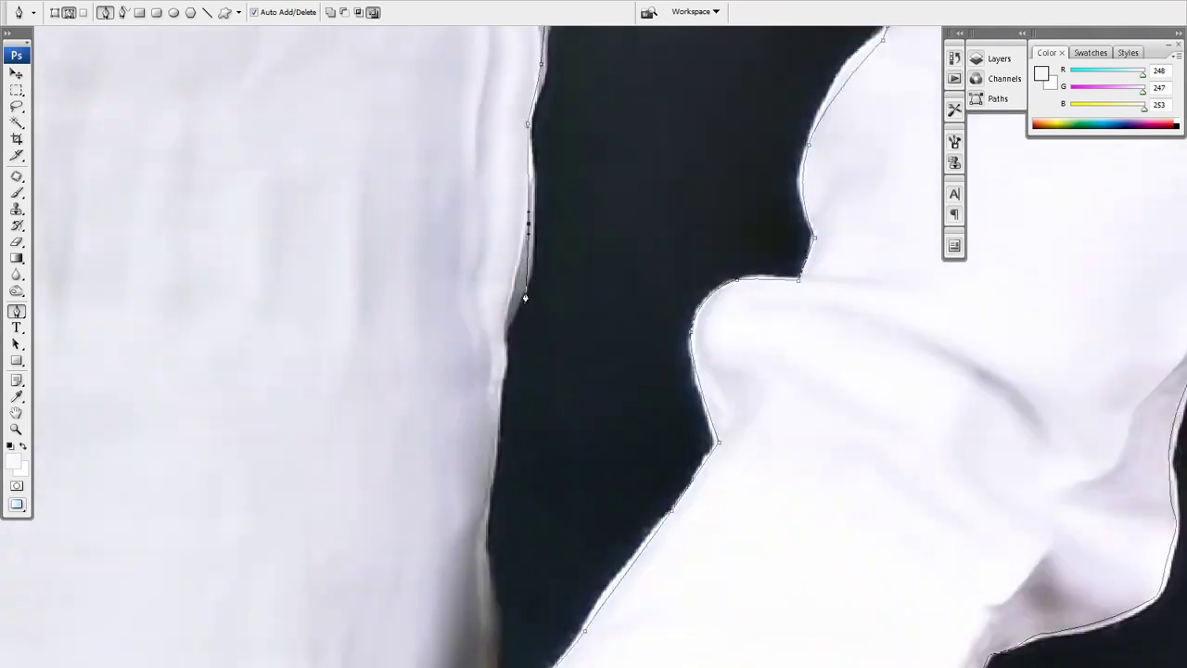
{"action": "left_click", "coordinate": [494, 459]}
{"action": "left_click", "coordinate": [489, 501]}
{"action": "left_click", "coordinate": [484, 551]}
{"action": "left_click_drag", "start_coordinate": [493, 594], "coordinate": [502, 281]}
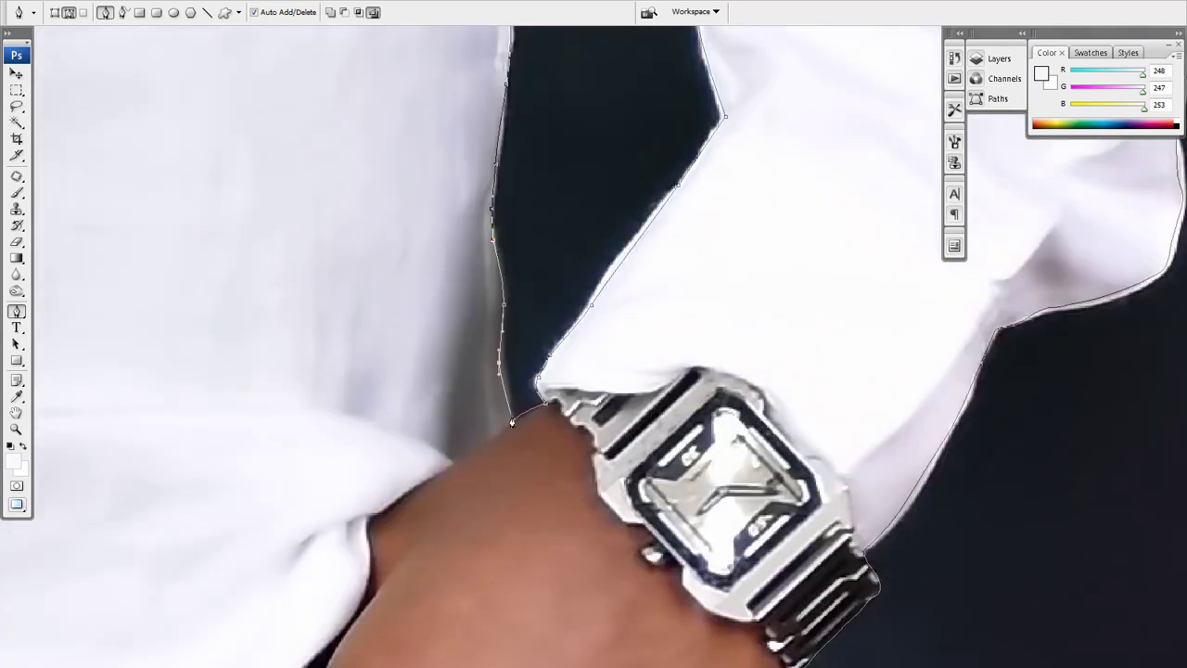
{"action": "key", "text": "ctrl+minus"}
{"action": "key", "text": "ctrl+minus"}
Zoom in on the shirt front and add curved anchors along the left gap edge.
{"action": "left_click_drag", "start_coordinate": [51, 196], "coordinate": [250, 293]}
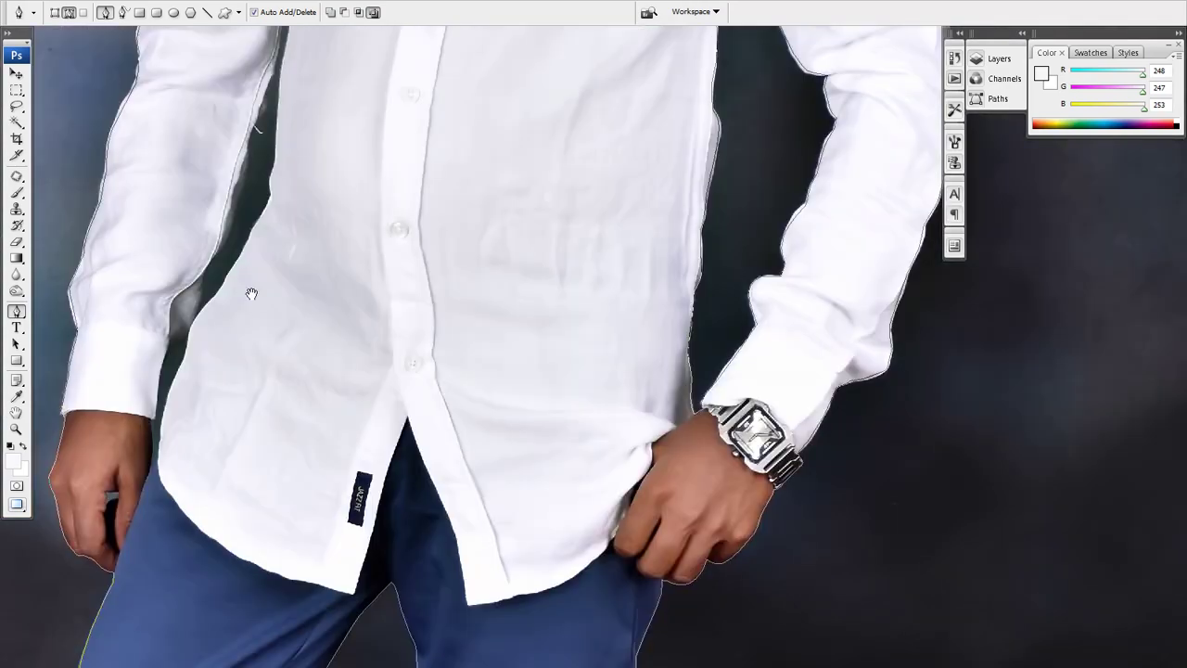
{"action": "key", "text": "ctrl+plus"}
{"action": "key", "text": "ctrl+plus"}
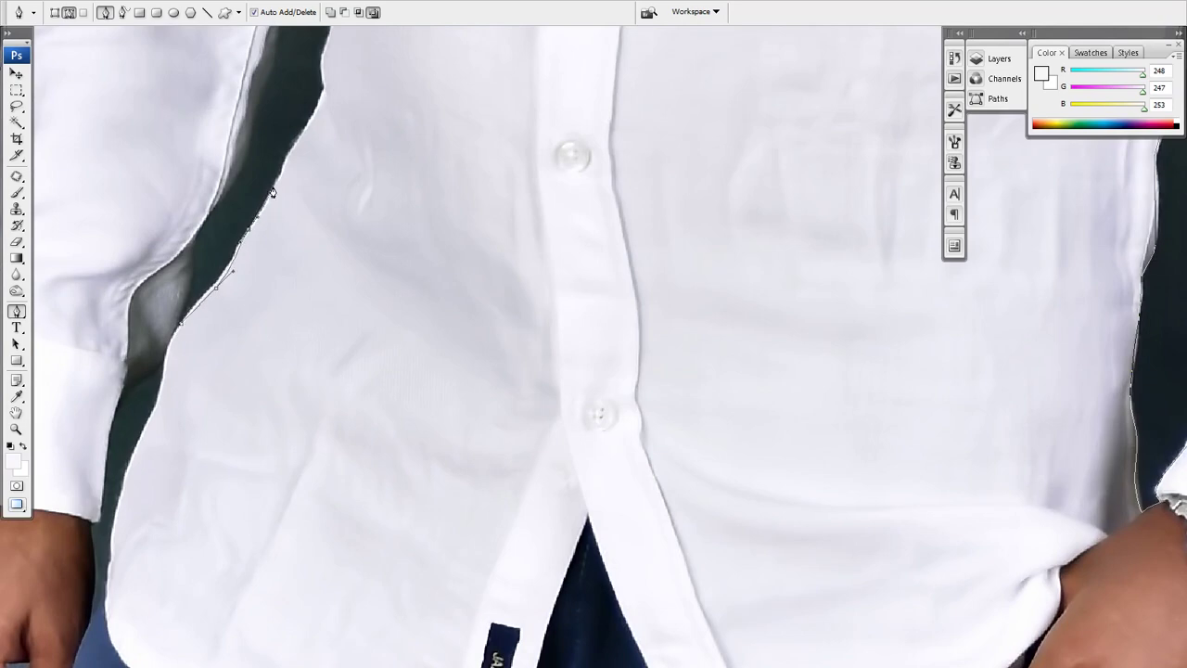
{"action": "scroll", "coordinate": [276, 185], "scroll_direction": "up", "scroll_amount": 1}
{"action": "scroll", "coordinate": [269, 218], "scroll_direction": "up", "scroll_amount": 1}
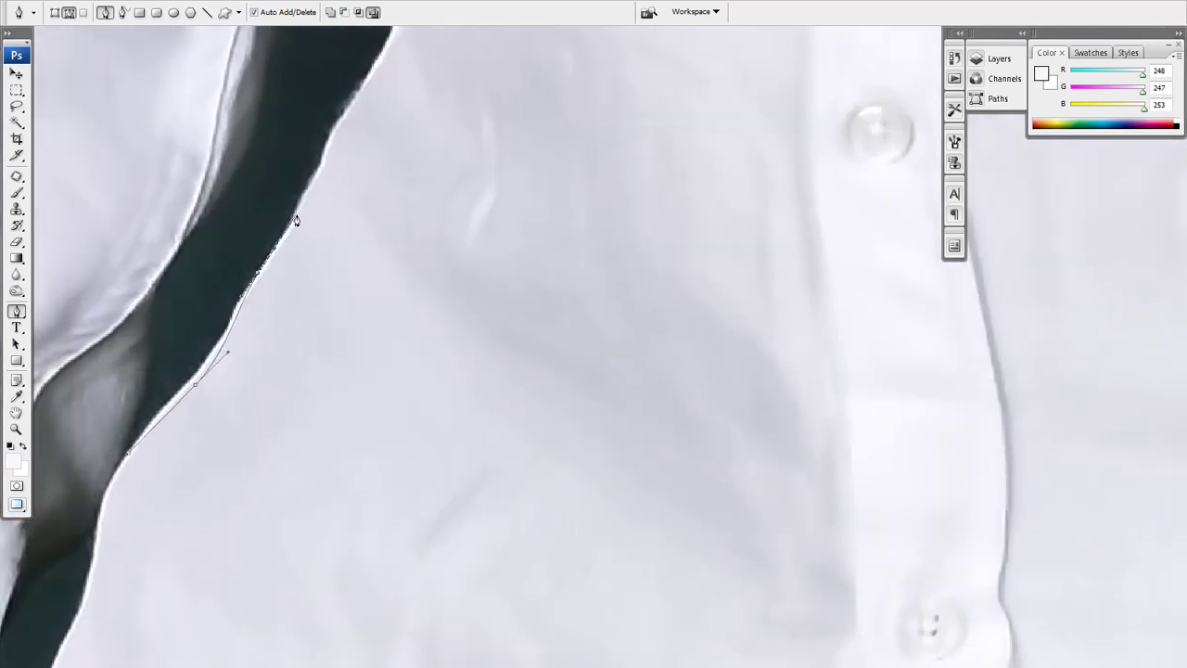
{"action": "left_click_drag", "start_coordinate": [336, 123], "coordinate": [284, 337]}
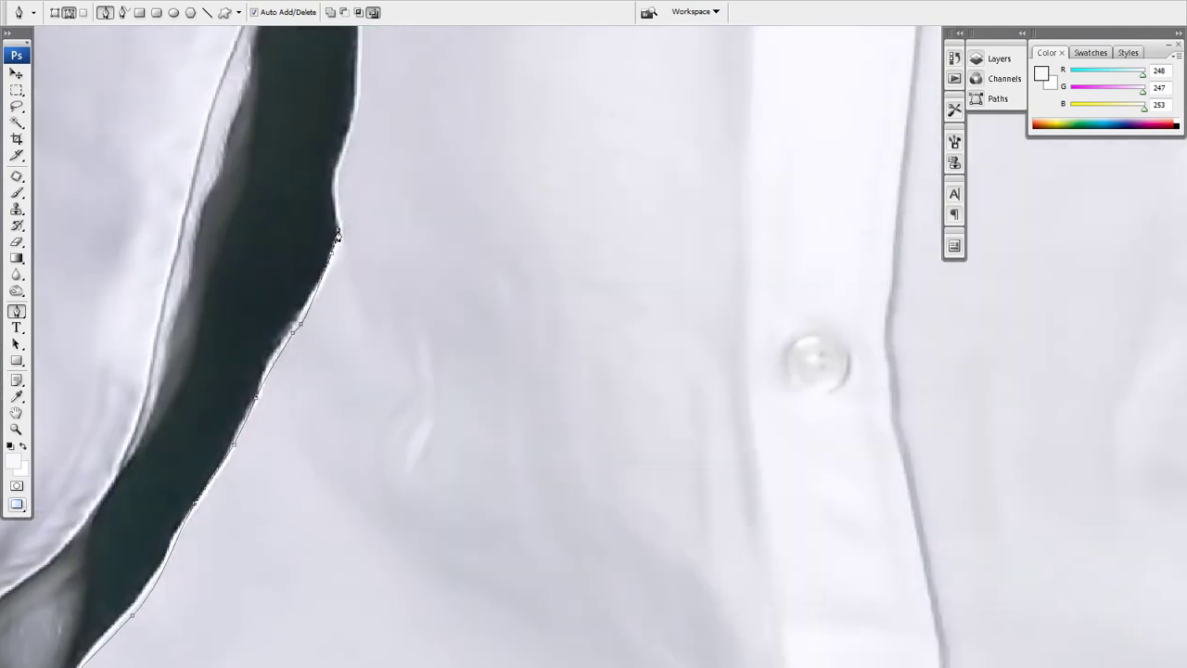
{"action": "mouse_move", "coordinate": [325, 230]}
{"action": "left_mouse_down"}
{"action": "mouse_move", "coordinate": [344, 239]}
{"action": "mouse_move", "coordinate": [320, 429]}
{"action": "left_mouse_up"}
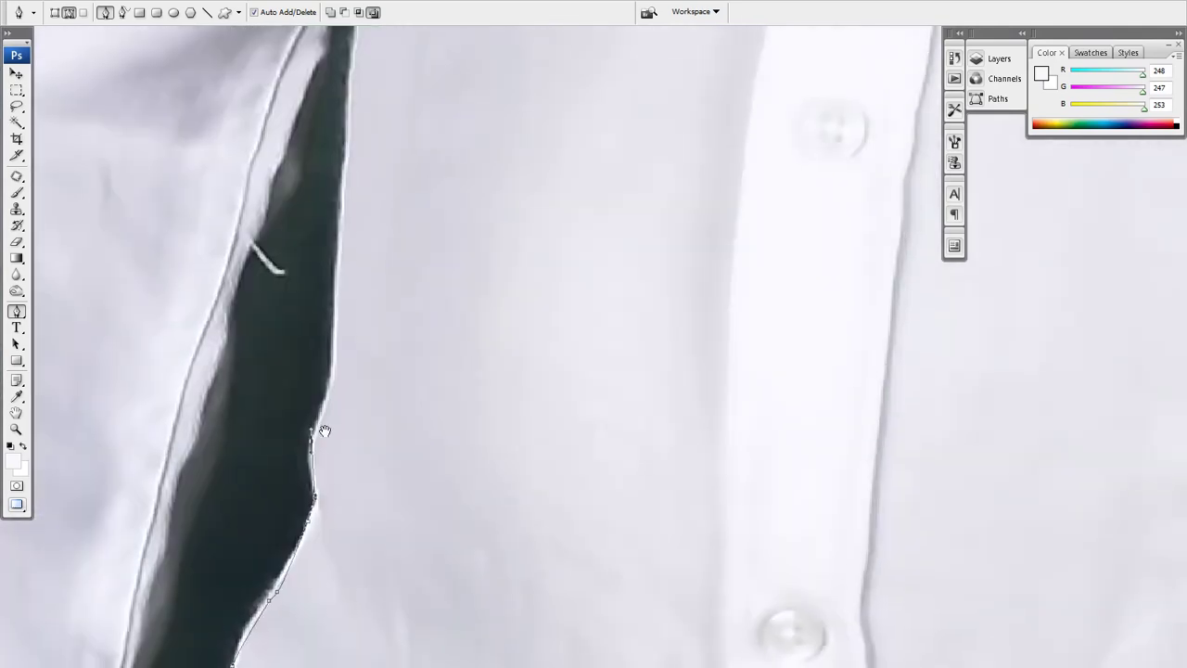
{"action": "left_click_drag", "start_coordinate": [331, 382], "coordinate": [337, 364]}
{"action": "left_click", "coordinate": [343, 196]}
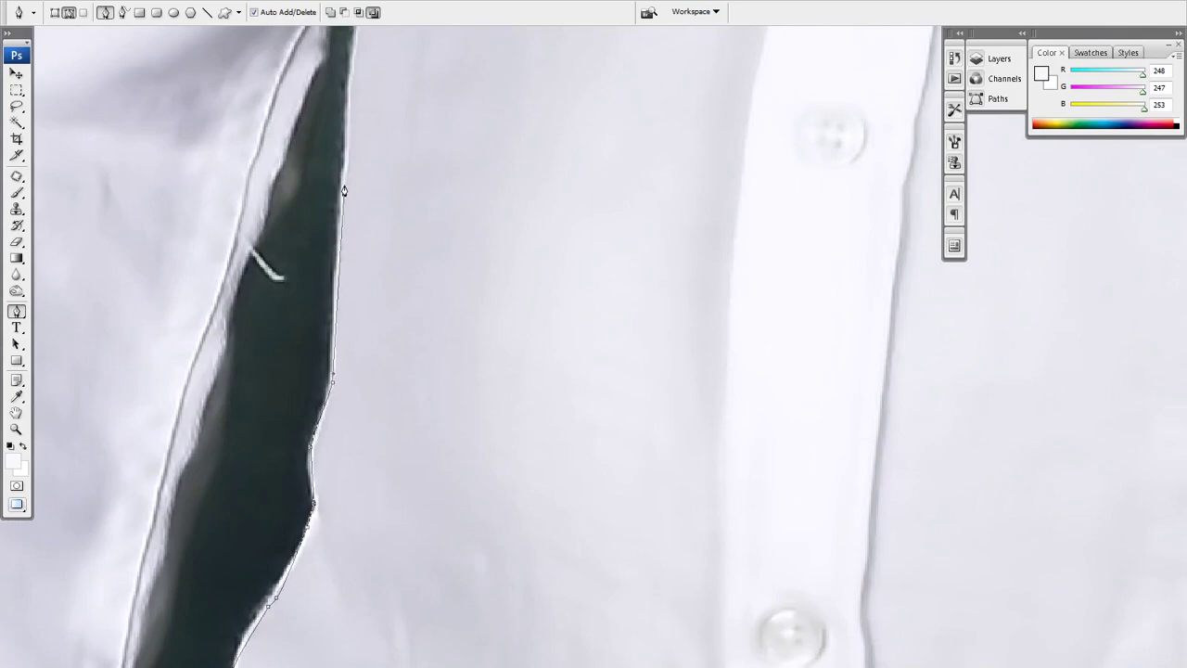
Add an anchor higher up the shirt's inner edge.
{"action": "left_click_drag", "start_coordinate": [343, 197], "coordinate": [334, 378]}
{"action": "scroll", "coordinate": [341, 223], "scroll_direction": "down", "scroll_amount": 3}
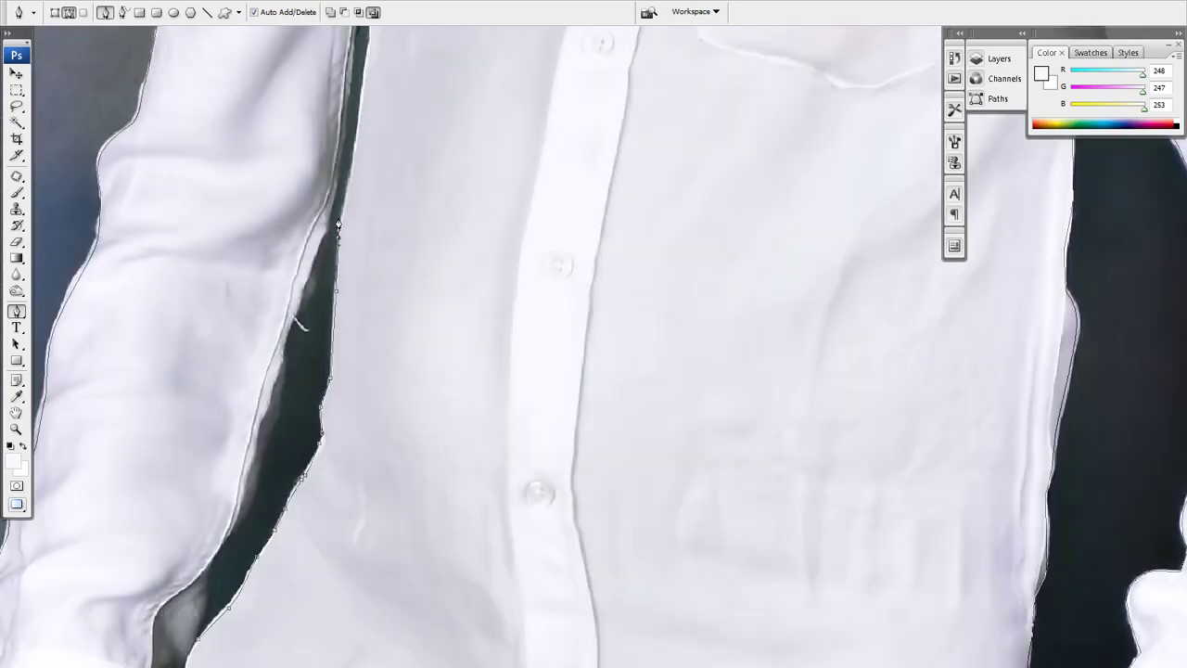
{"action": "scroll", "coordinate": [340, 273], "scroll_direction": "down", "scroll_amount": 2}
{"action": "scroll", "coordinate": [339, 273], "scroll_direction": "up", "scroll_amount": 3}
{"action": "scroll", "coordinate": [352, 421], "scroll_direction": "up", "scroll_amount": 3}
{"action": "scroll", "coordinate": [352, 421], "scroll_direction": "up", "scroll_amount": 2}
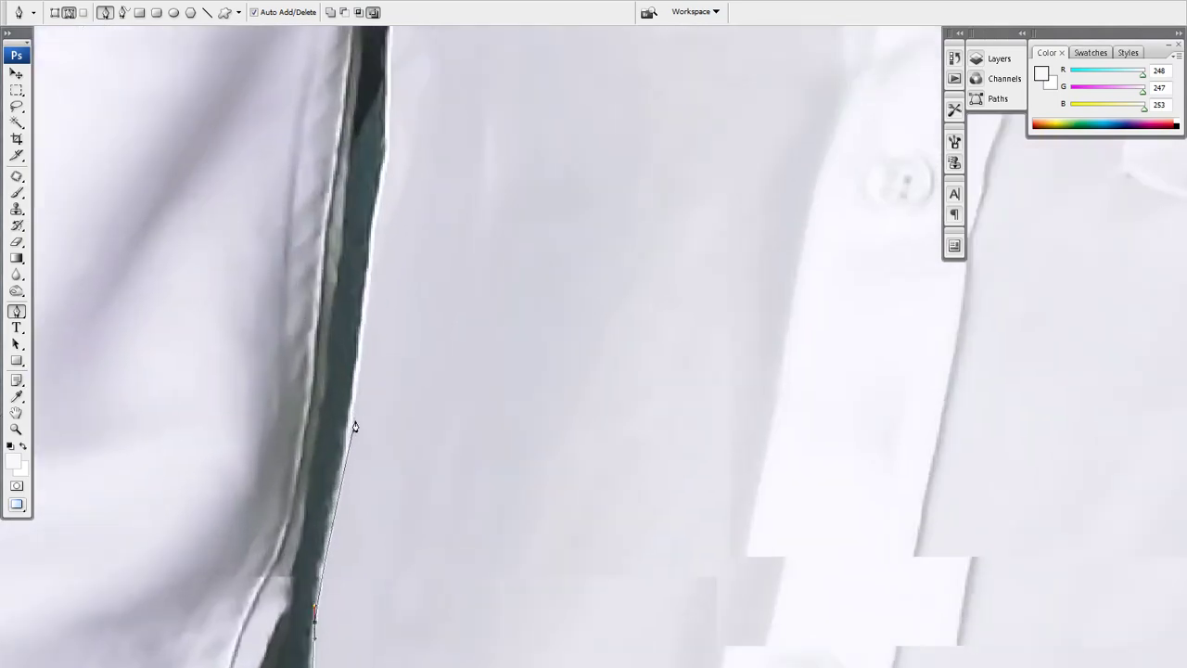
{"action": "left_click", "coordinate": [366, 269]}
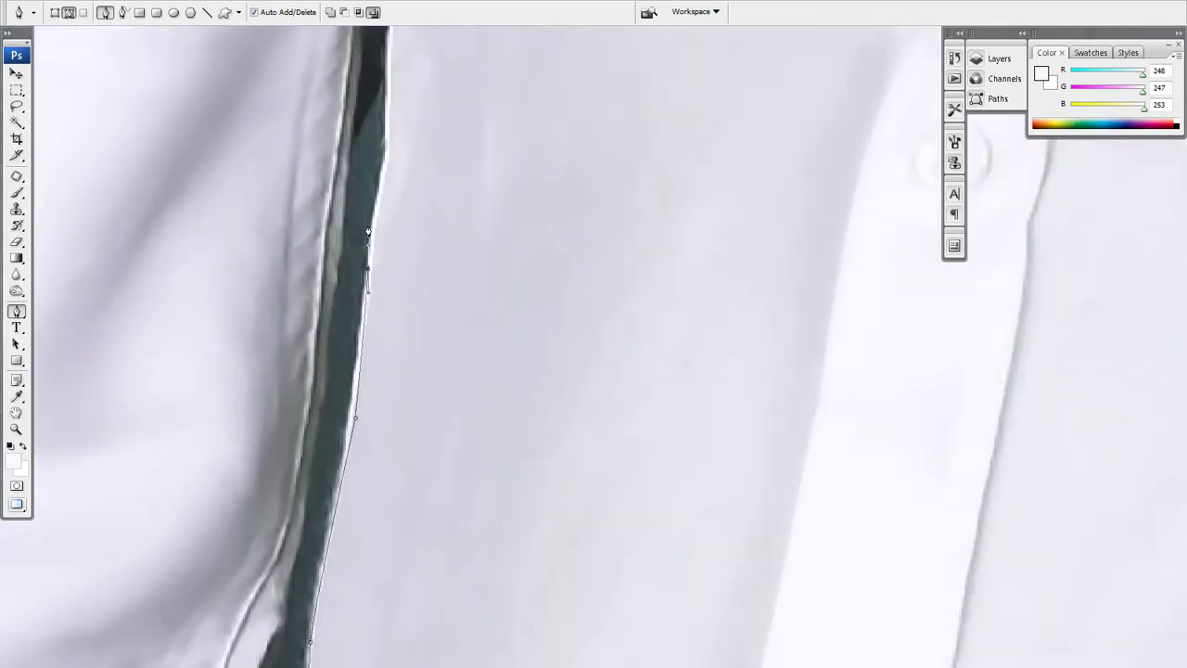
{"action": "left_click_drag", "start_coordinate": [365, 269], "coordinate": [345, 468]}
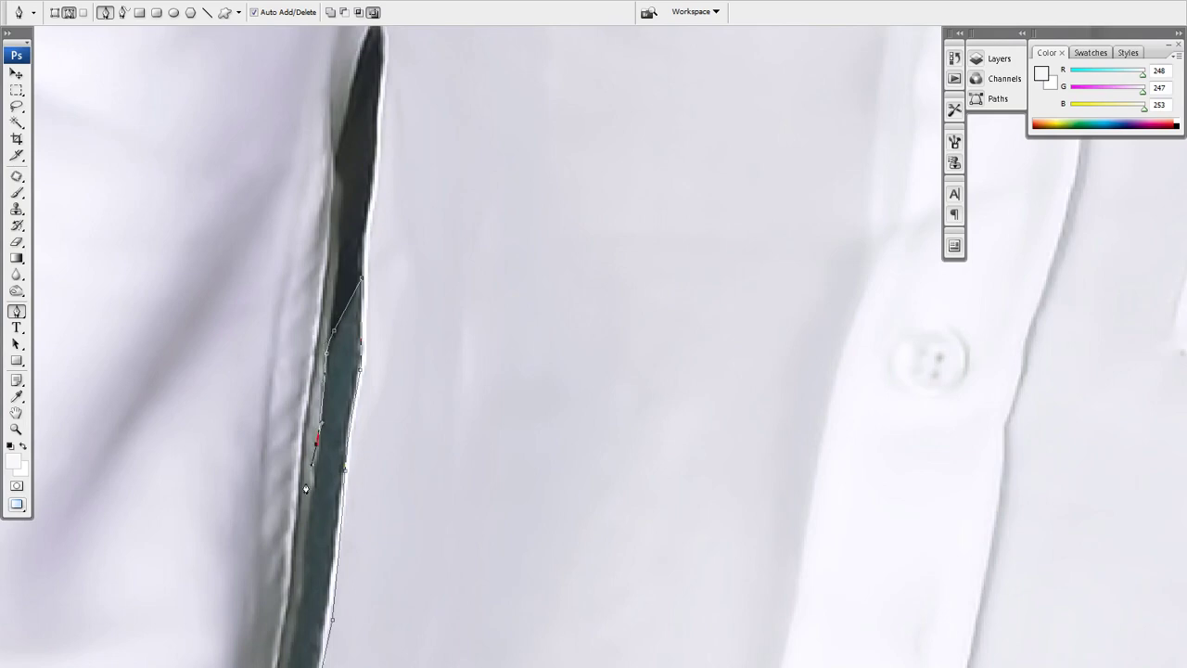
{"action": "scroll", "coordinate": [337, 388], "scroll_direction": "up", "scroll_amount": 5}
Extend the path down the shirt's dark inner edge with further anchors.
{"action": "left_click_drag", "start_coordinate": [336, 417], "coordinate": [331, 453]}
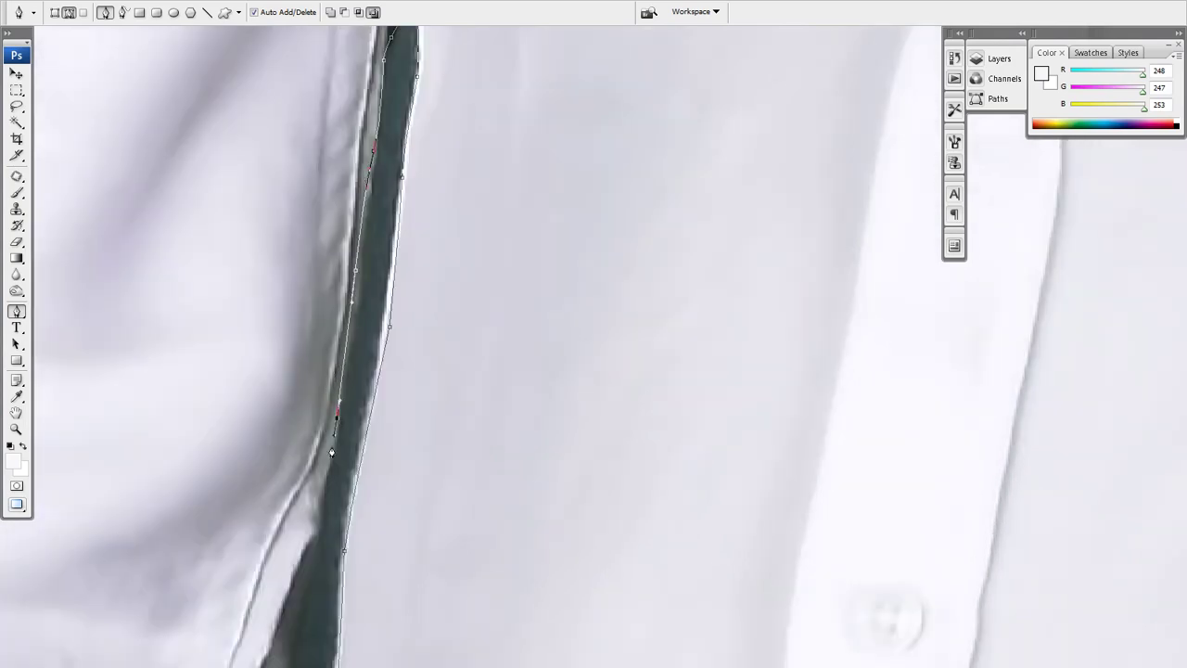
{"action": "scroll", "coordinate": [308, 547], "scroll_direction": "down", "scroll_amount": 5}
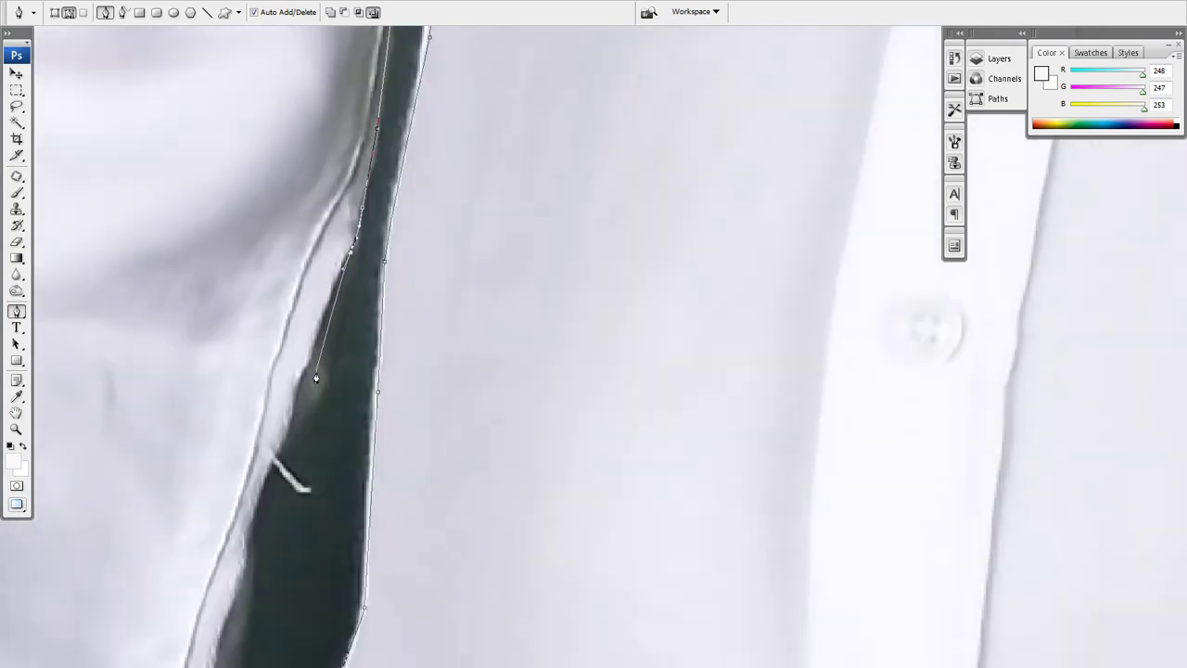
{"action": "scroll", "coordinate": [321, 362], "scroll_direction": "down", "scroll_amount": 1}
{"action": "left_click_drag", "start_coordinate": [300, 406], "coordinate": [295, 423]}
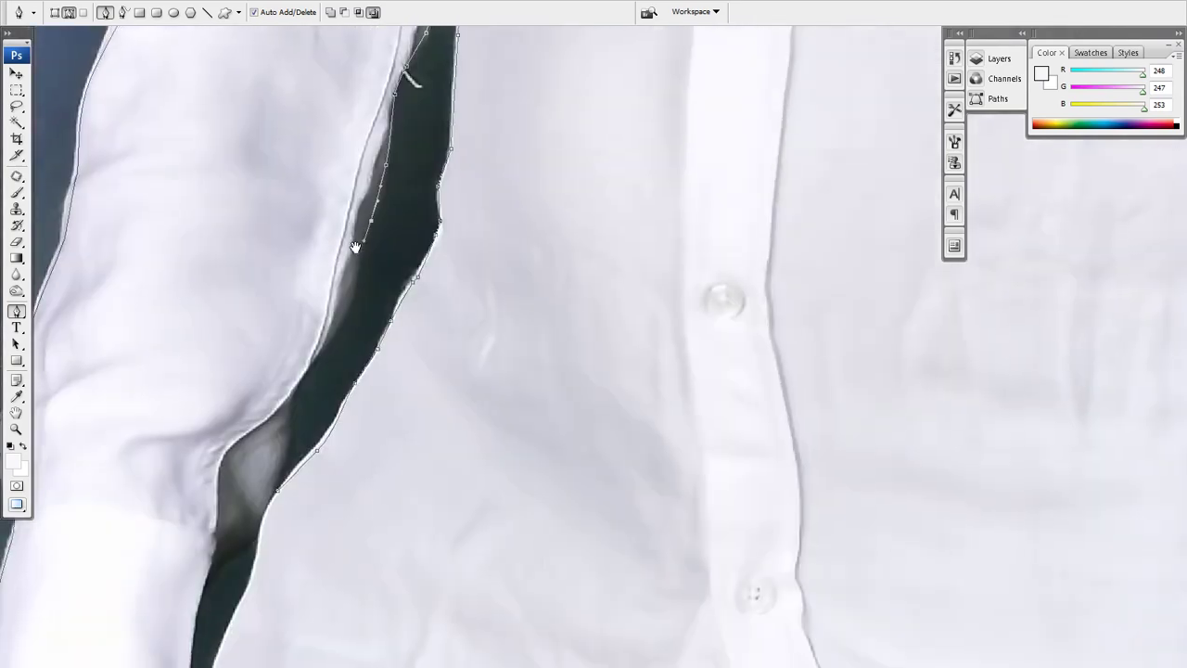
{"action": "left_click_drag", "start_coordinate": [251, 624], "coordinate": [357, 285]}
{"action": "left_click", "coordinate": [357, 270]}
{"action": "left_click", "coordinate": [336, 325]}
{"action": "left_click", "coordinate": [284, 461]}
Anchor the path up the shirt edge from beside the cuff.
{"action": "scroll", "coordinate": [277, 498], "scroll_direction": "down", "scroll_amount": 3}
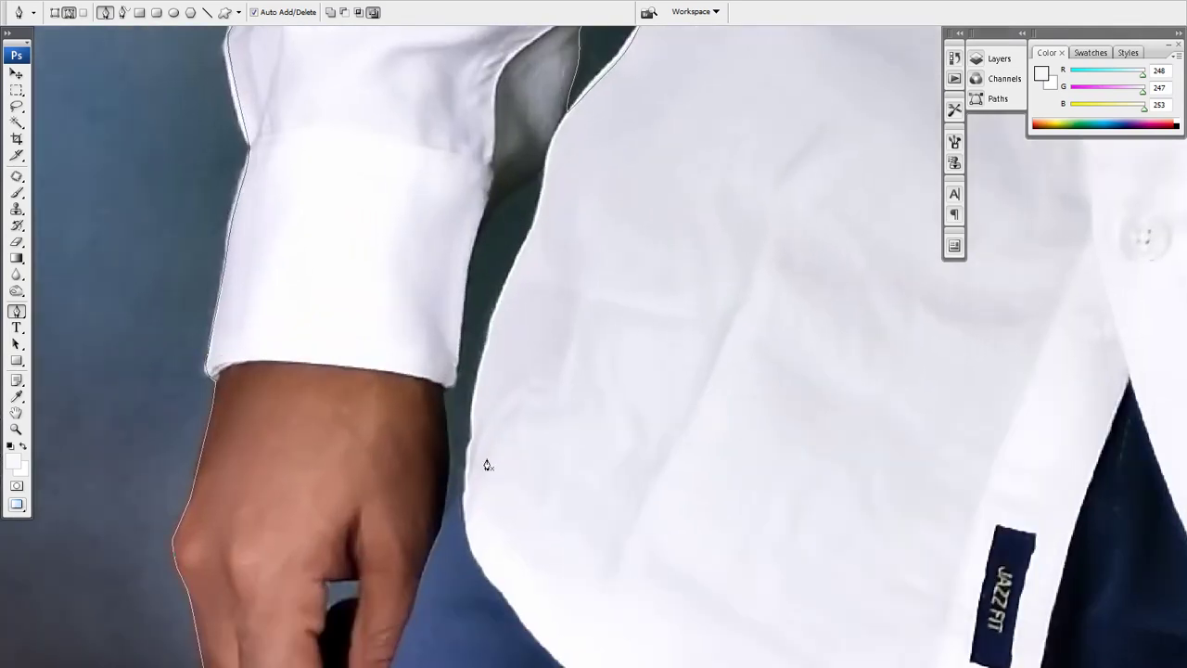
{"action": "scroll", "coordinate": [485, 464], "scroll_direction": "up", "scroll_amount": 2}
{"action": "left_click_drag", "start_coordinate": [465, 471], "coordinate": [470, 458]}
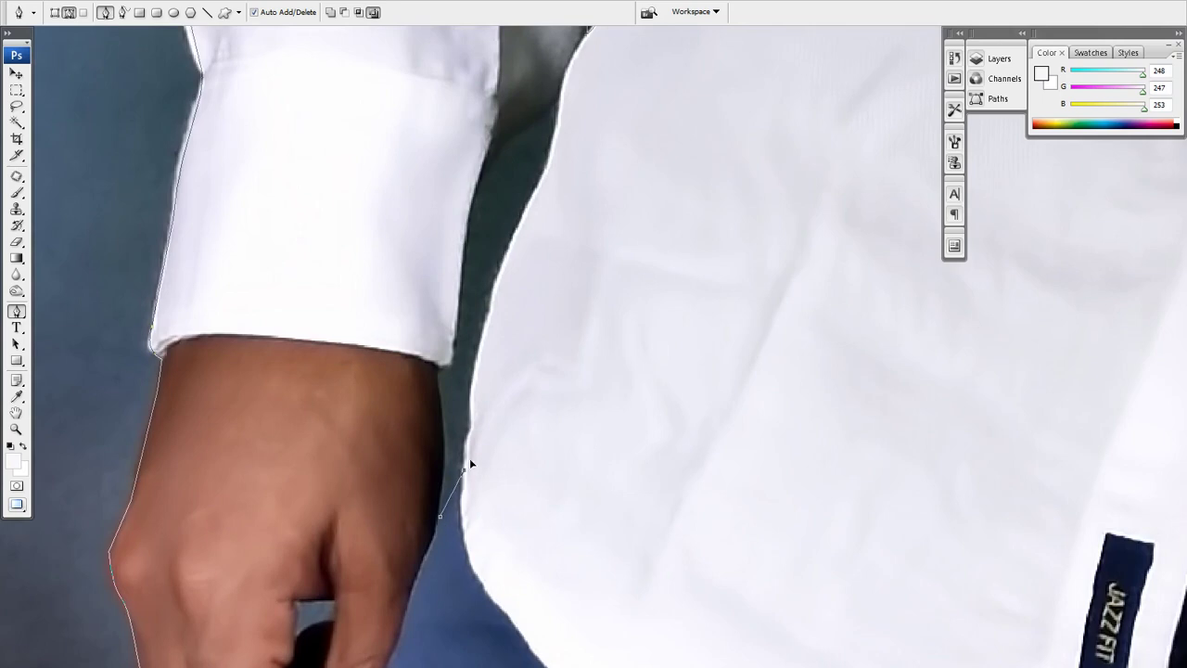
{"action": "left_click", "coordinate": [474, 423]}
{"action": "left_click", "coordinate": [484, 342]}
{"action": "left_click", "coordinate": [496, 308]}
{"action": "left_click", "coordinate": [505, 254]}
{"action": "left_click", "coordinate": [517, 229]}
{"action": "left_click", "coordinate": [551, 154]}
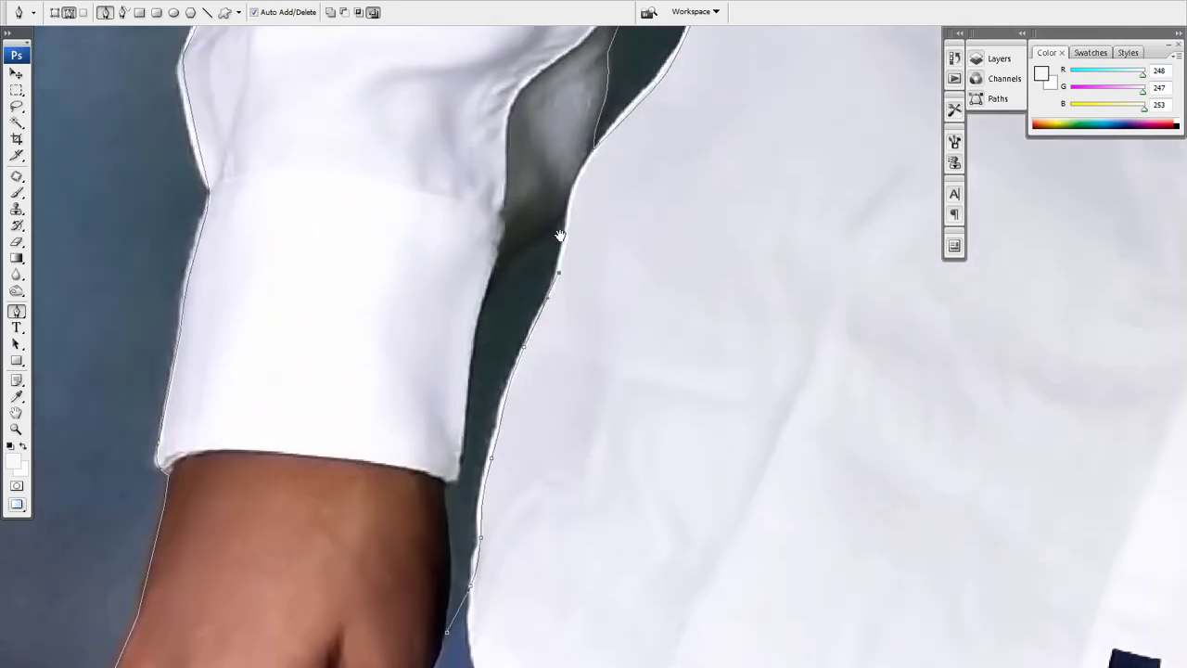
{"action": "left_click_drag", "start_coordinate": [547, 117], "coordinate": [556, 239]}
{"action": "left_click", "coordinate": [564, 214]}
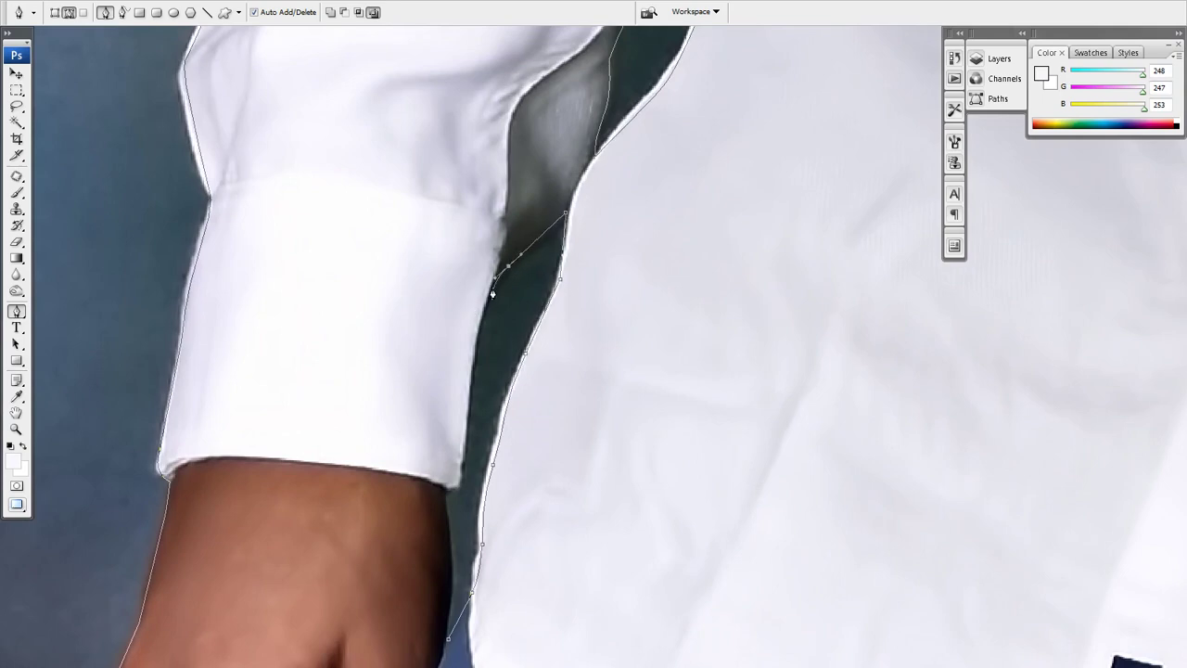
Add anchors along the cuff edge down to the wrist.
{"action": "left_click", "coordinate": [473, 355]}
{"action": "left_click", "coordinate": [460, 463]}
{"action": "left_click_drag", "start_coordinate": [441, 524], "coordinate": [458, 384]}
{"action": "scroll", "coordinate": [464, 343], "scroll_direction": "up", "scroll_amount": 1}
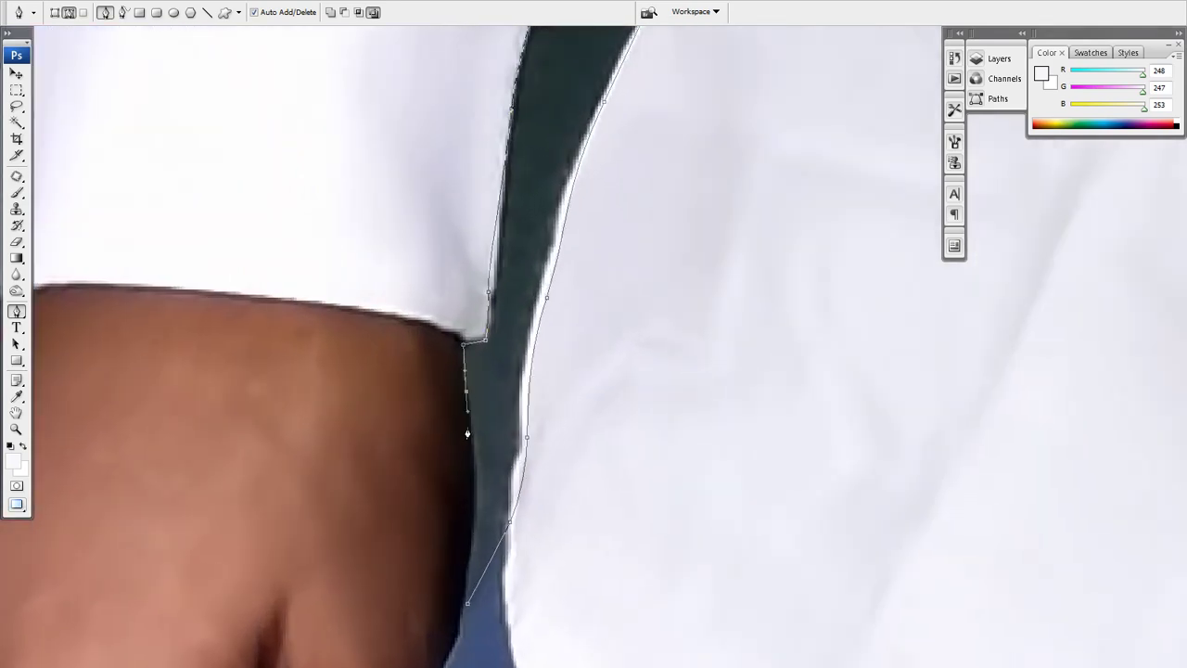
{"action": "left_click", "coordinate": [469, 549]}
{"action": "scroll", "coordinate": [481, 540], "scroll_direction": "down", "scroll_amount": 2}
{"action": "scroll", "coordinate": [495, 352], "scroll_direction": "up", "scroll_amount": 1}
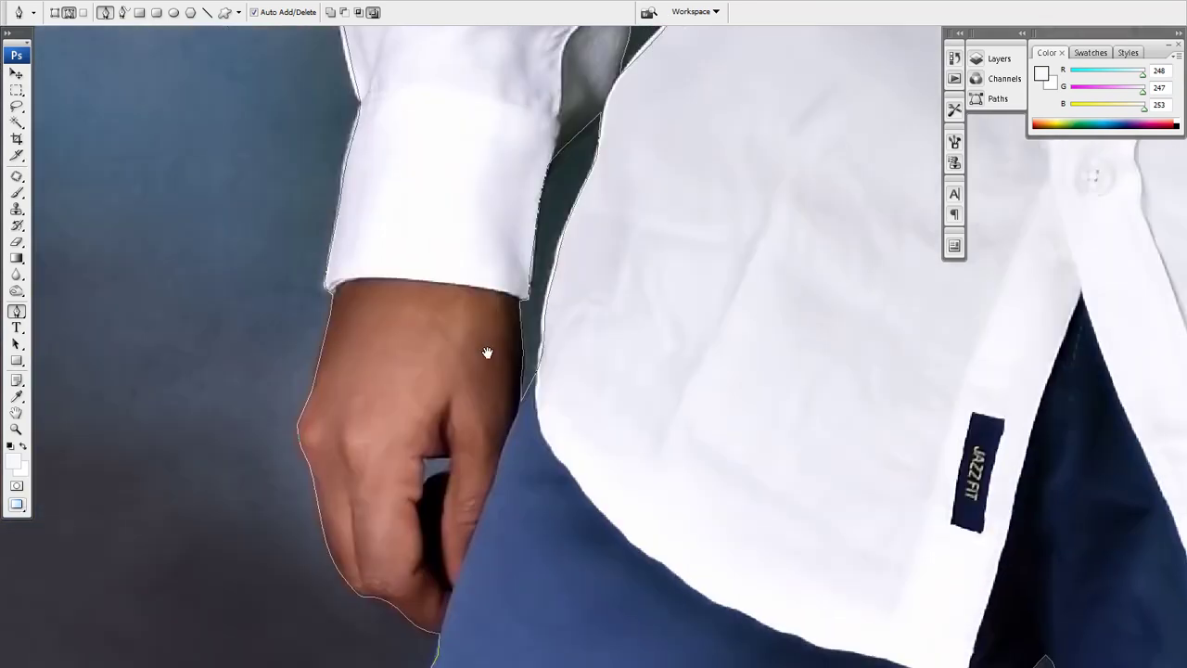
{"action": "scroll", "coordinate": [449, 453], "scroll_direction": "up", "scroll_amount": 1}
{"action": "scroll", "coordinate": [464, 353], "scroll_direction": "up", "scroll_amount": 1}
{"action": "scroll", "coordinate": [445, 302], "scroll_direction": "up", "scroll_amount": 1}
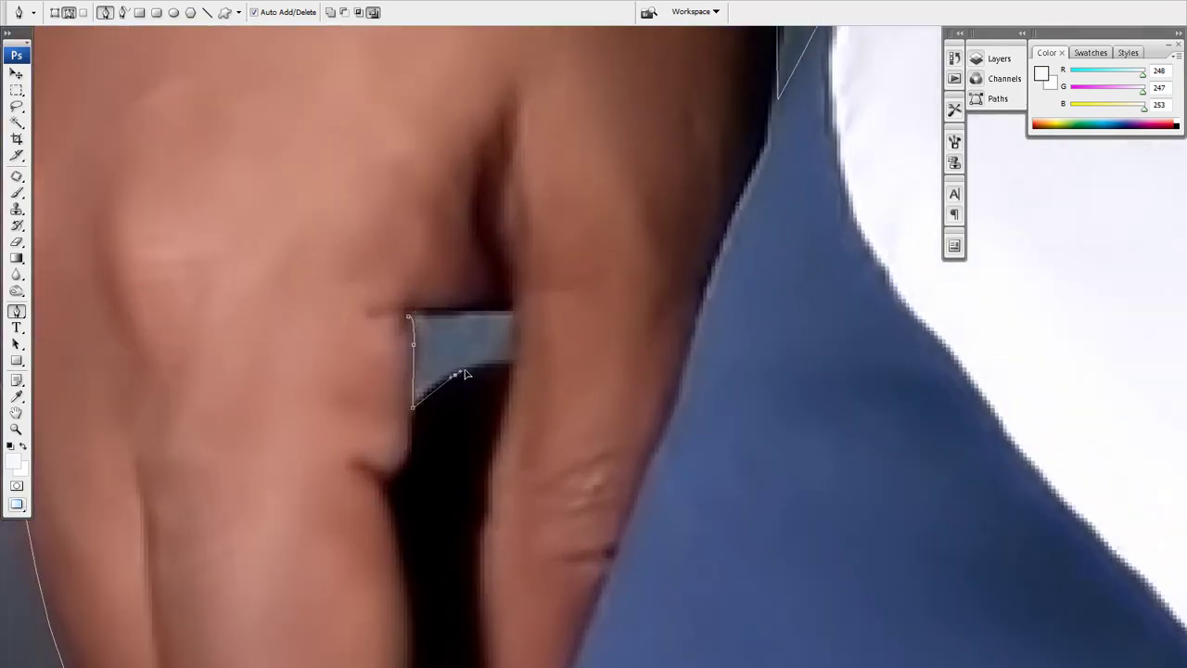
Add a curved anchor between the fingers and close the path at its starting anchor.
{"action": "left_click_drag", "start_coordinate": [454, 375], "coordinate": [472, 370]}
{"action": "left_click", "coordinate": [408, 317]}
{"action": "scroll", "coordinate": [437, 219], "scroll_direction": "down", "scroll_amount": 2}
{"action": "scroll", "coordinate": [437, 219], "scroll_direction": "down", "scroll_amount": 2}
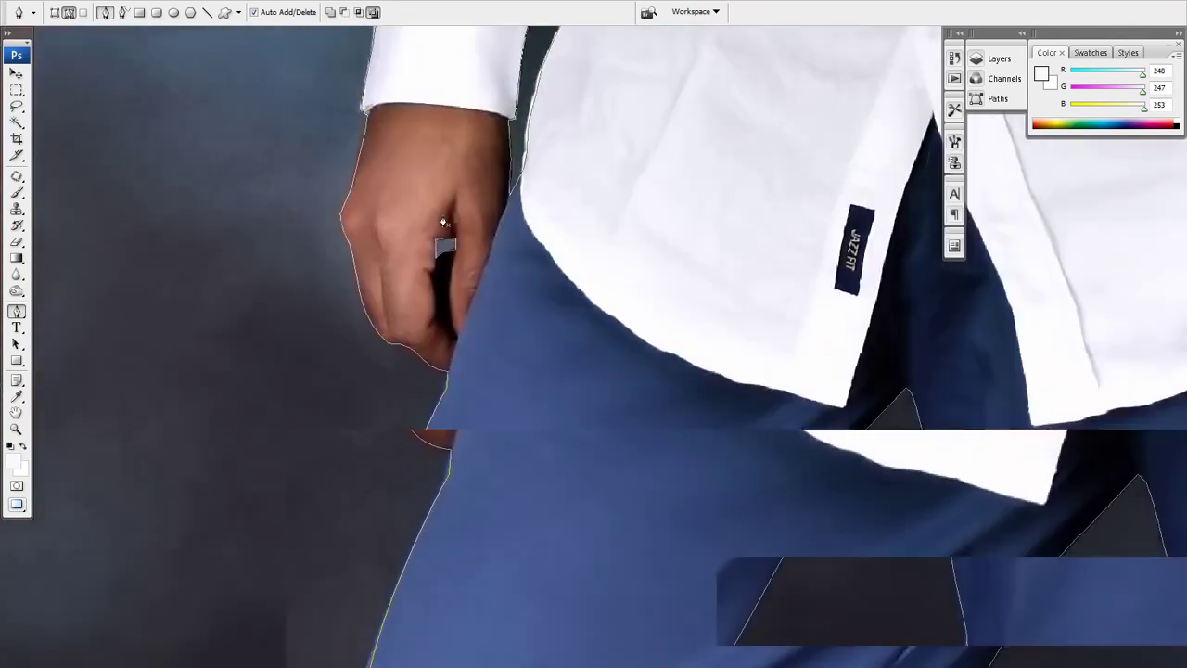
{"action": "scroll", "coordinate": [556, 250], "scroll_direction": "down", "scroll_amount": 1}
{"action": "scroll", "coordinate": [655, 269], "scroll_direction": "down", "scroll_amount": 1}
{"action": "scroll", "coordinate": [655, 269], "scroll_direction": "down", "scroll_amount": 2}
{"action": "scroll", "coordinate": [643, 458], "scroll_direction": "down", "scroll_amount": 1}
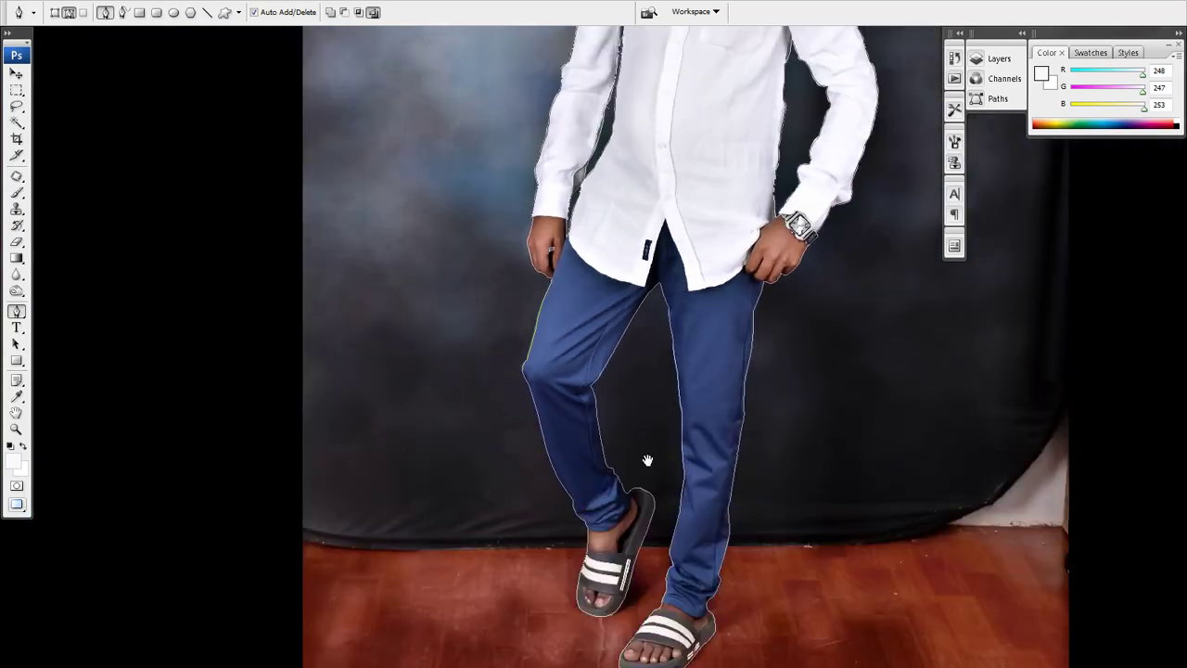
{"action": "mouse_move", "coordinate": [644, 458]}
{"action": "left_mouse_down"}
{"action": "mouse_move", "coordinate": [639, 256]}
{"action": "mouse_move", "coordinate": [681, 409]}
{"action": "mouse_move", "coordinate": [686, 649]}
{"action": "left_mouse_up"}
{"action": "left_click_drag", "start_coordinate": [696, 204], "coordinate": [705, 417]}
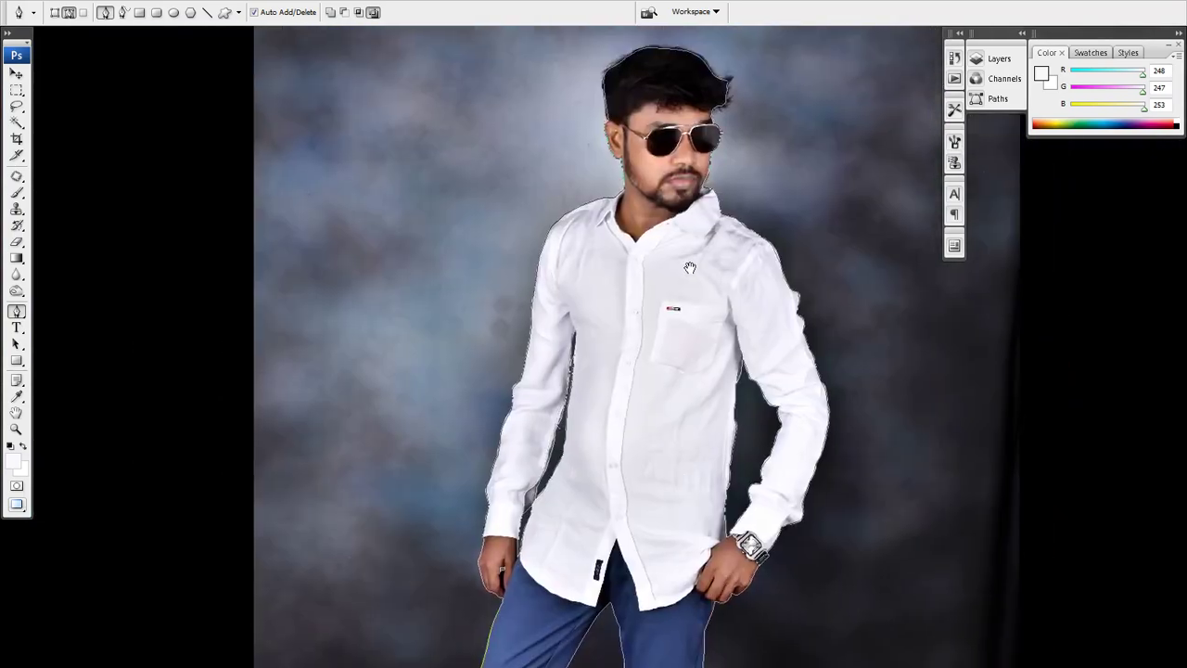
{"action": "scroll", "coordinate": [710, 240], "scroll_direction": "up", "scroll_amount": 3}
{"action": "scroll", "coordinate": [711, 240], "scroll_direction": "down", "scroll_amount": 1}
{"action": "scroll", "coordinate": [712, 268], "scroll_direction": "down", "scroll_amount": 1}
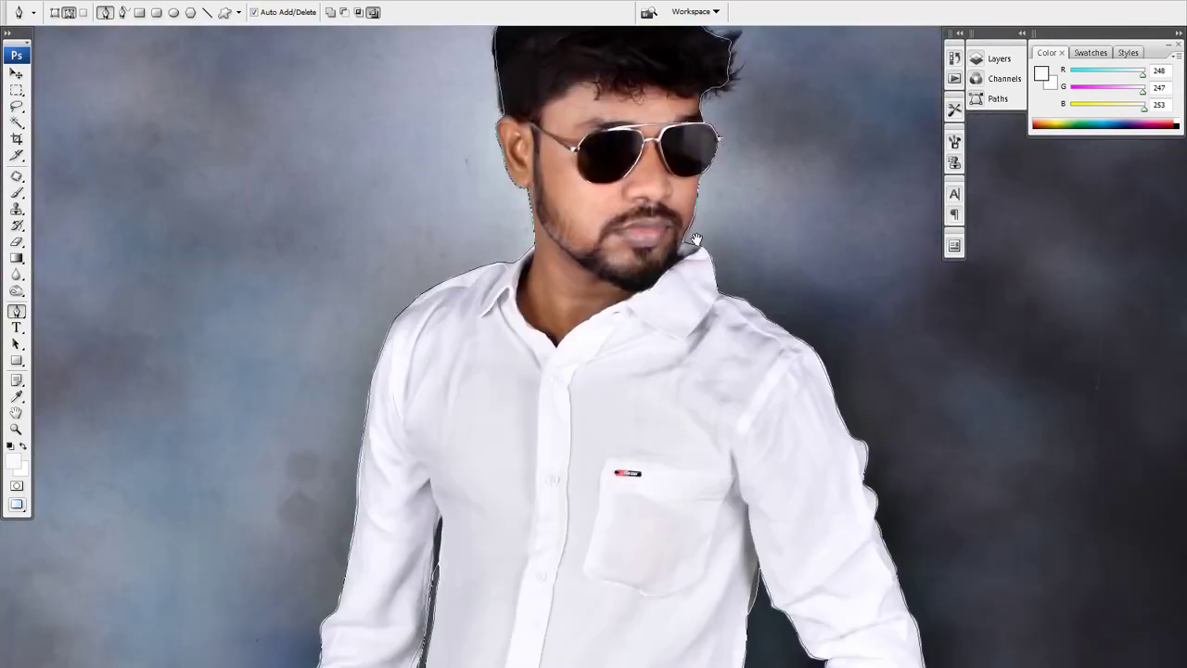
{"action": "scroll", "coordinate": [714, 306], "scroll_direction": "down", "scroll_amount": 1}
{"action": "scroll", "coordinate": [716, 348], "scroll_direction": "down", "scroll_amount": 1}
{"action": "scroll", "coordinate": [717, 348], "scroll_direction": "down", "scroll_amount": 1}
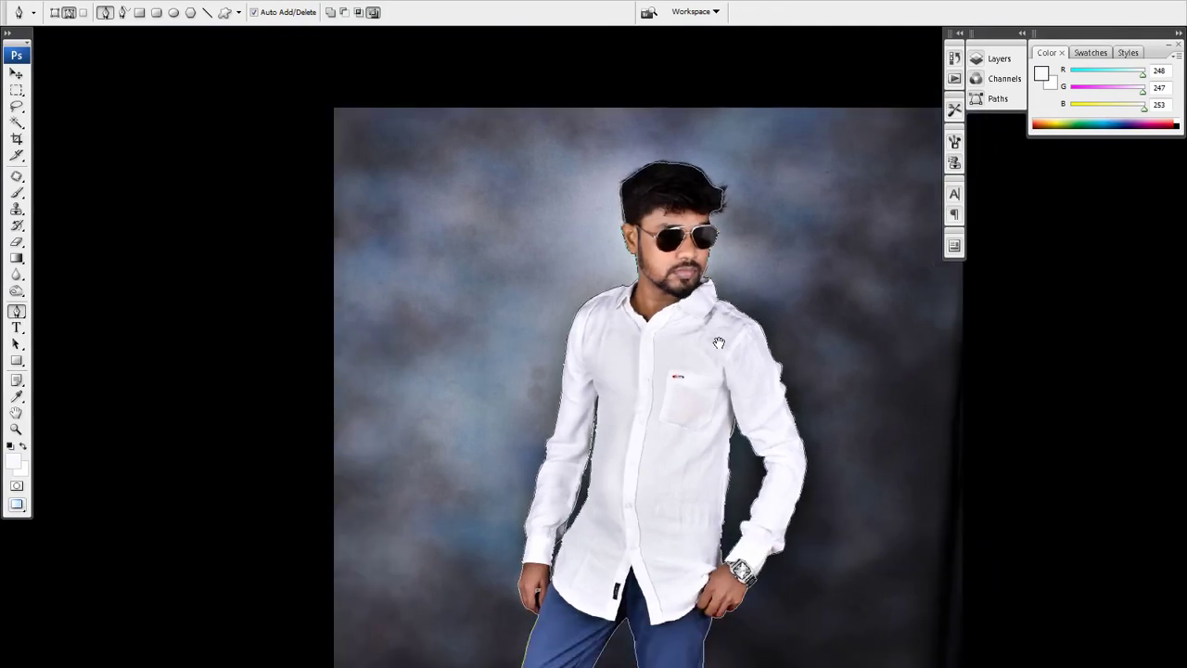
{"action": "scroll", "coordinate": [687, 297], "scroll_direction": "down", "scroll_amount": 1}
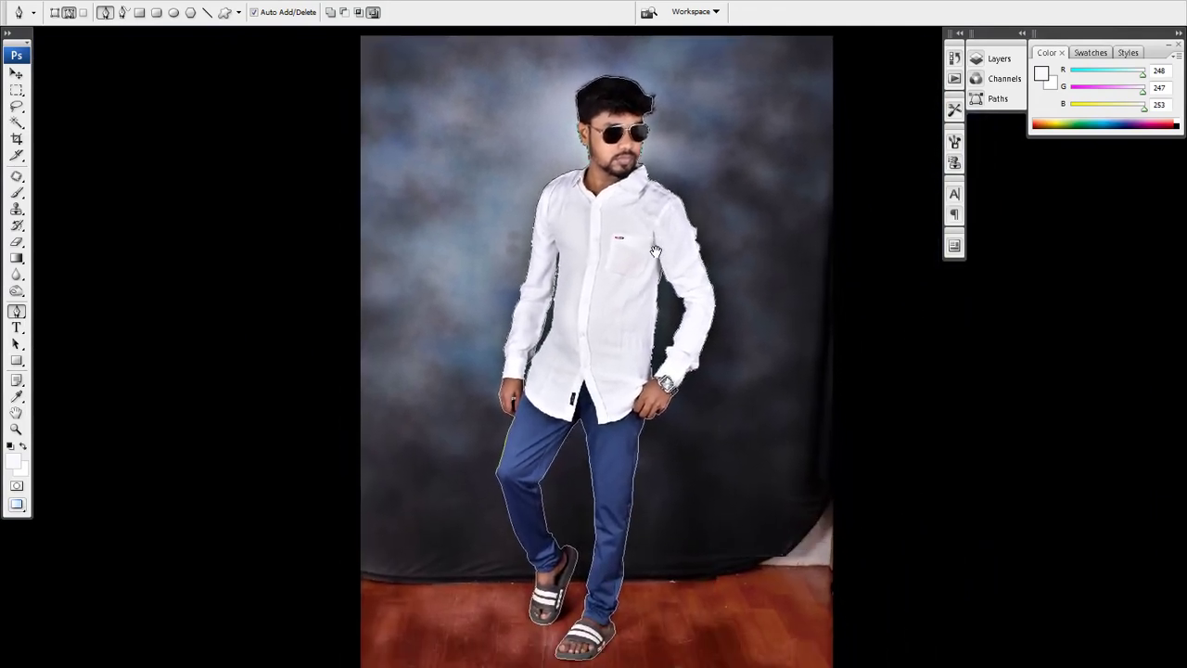
{"action": "scroll", "coordinate": [655, 250], "scroll_direction": "down", "scroll_amount": 1}
{"action": "scroll", "coordinate": [647, 253], "scroll_direction": "down", "scroll_amount": 1}
{"action": "scroll", "coordinate": [640, 255], "scroll_direction": "down", "scroll_amount": 1}
{"action": "scroll", "coordinate": [631, 257], "scroll_direction": "down", "scroll_amount": 1}
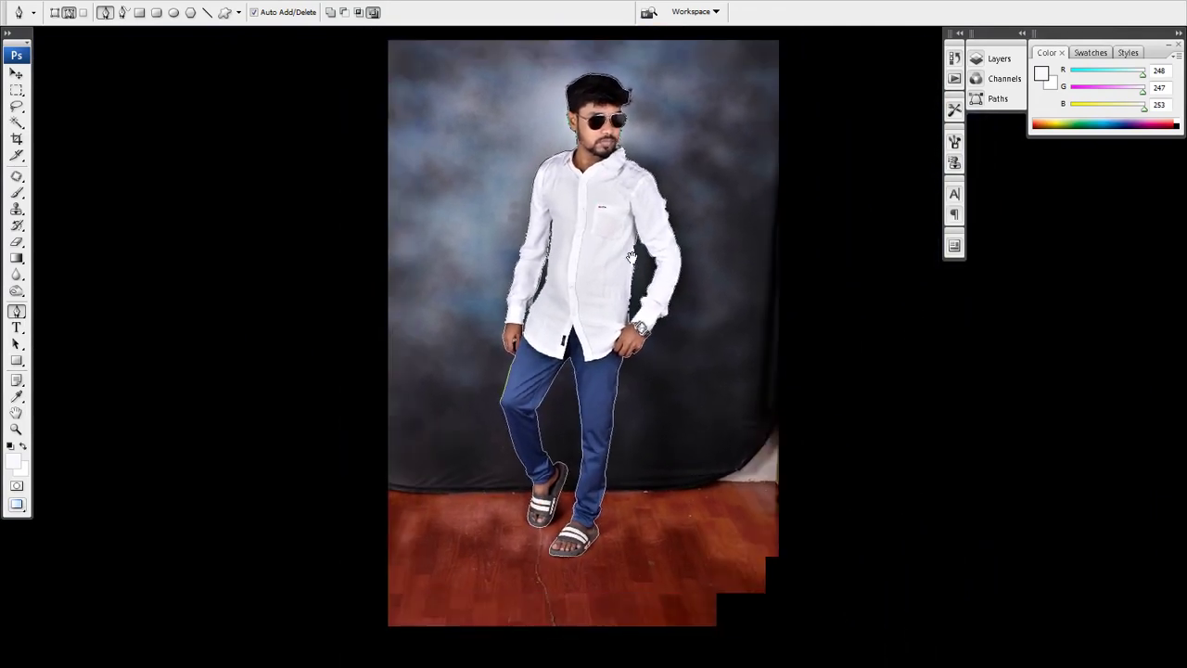
{"action": "scroll", "coordinate": [626, 262], "scroll_direction": "down", "scroll_amount": 1}
Load the closed outline path as an active selection with Ctrl+Enter.
{"action": "right_click", "coordinate": [612, 269]}
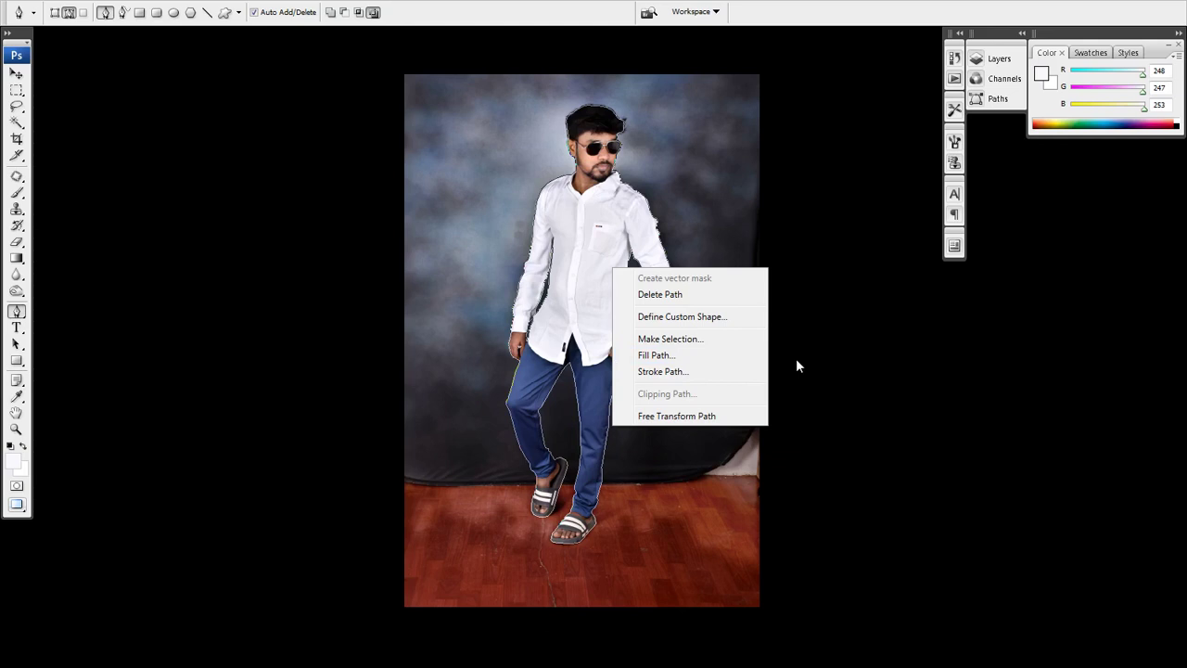
{"action": "left_click", "coordinate": [796, 366]}
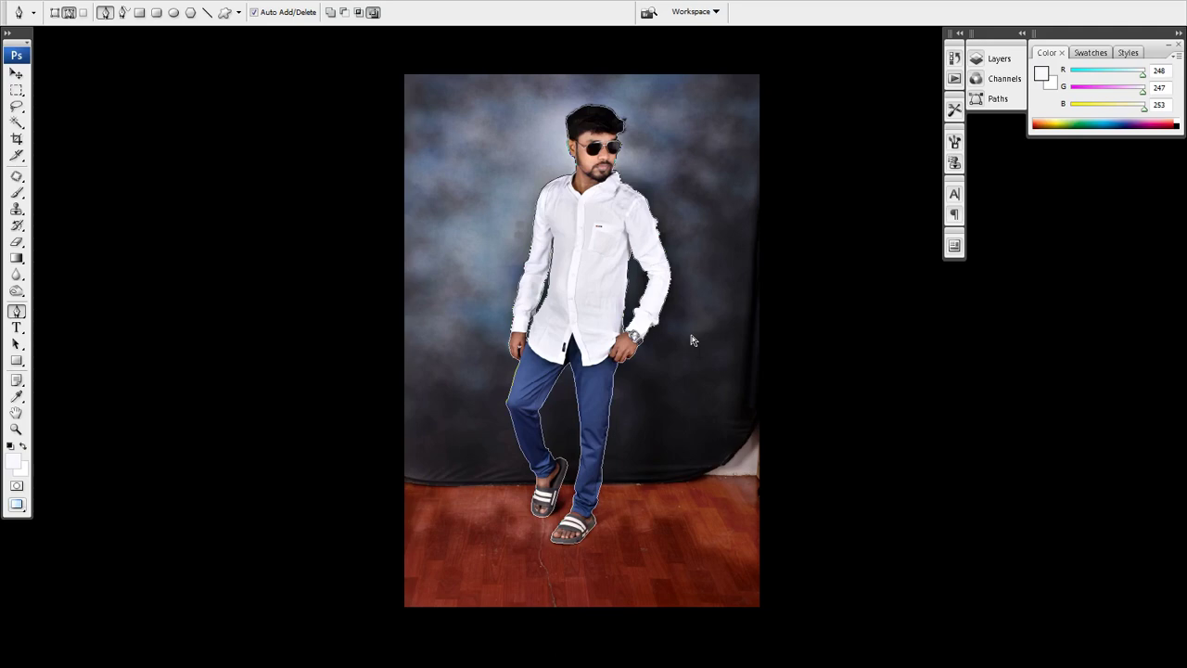
{"action": "key", "text": "ctrl+Return"}
{"action": "right_click", "coordinate": [593, 253]}
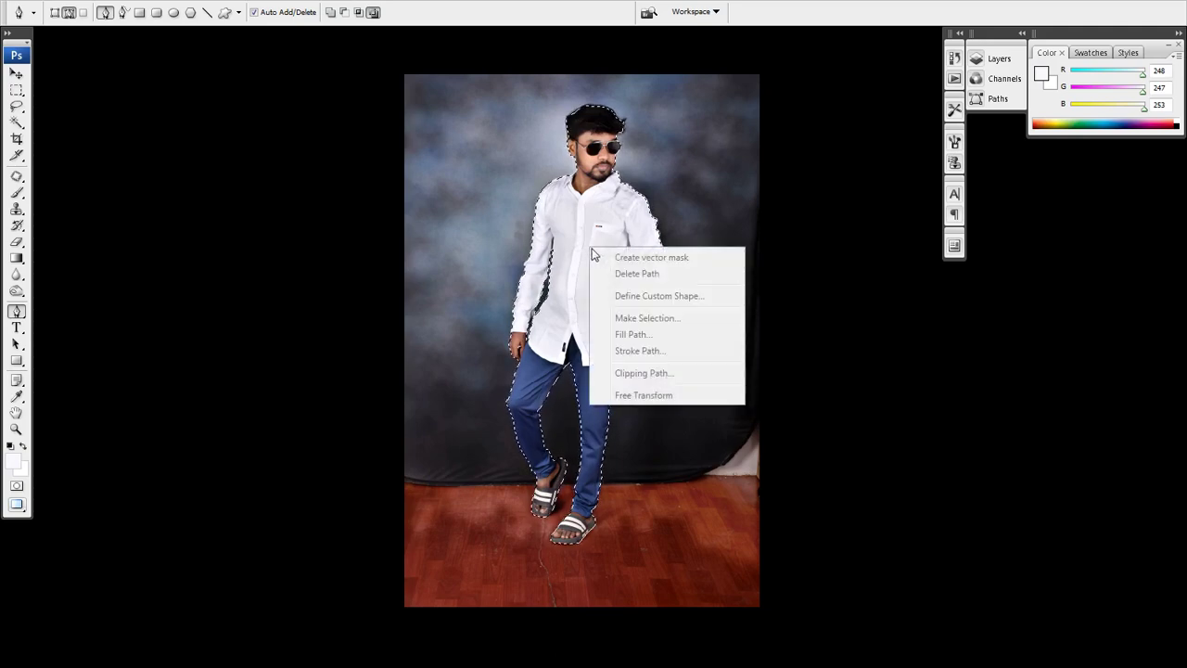
{"action": "left_click", "coordinate": [590, 237]}
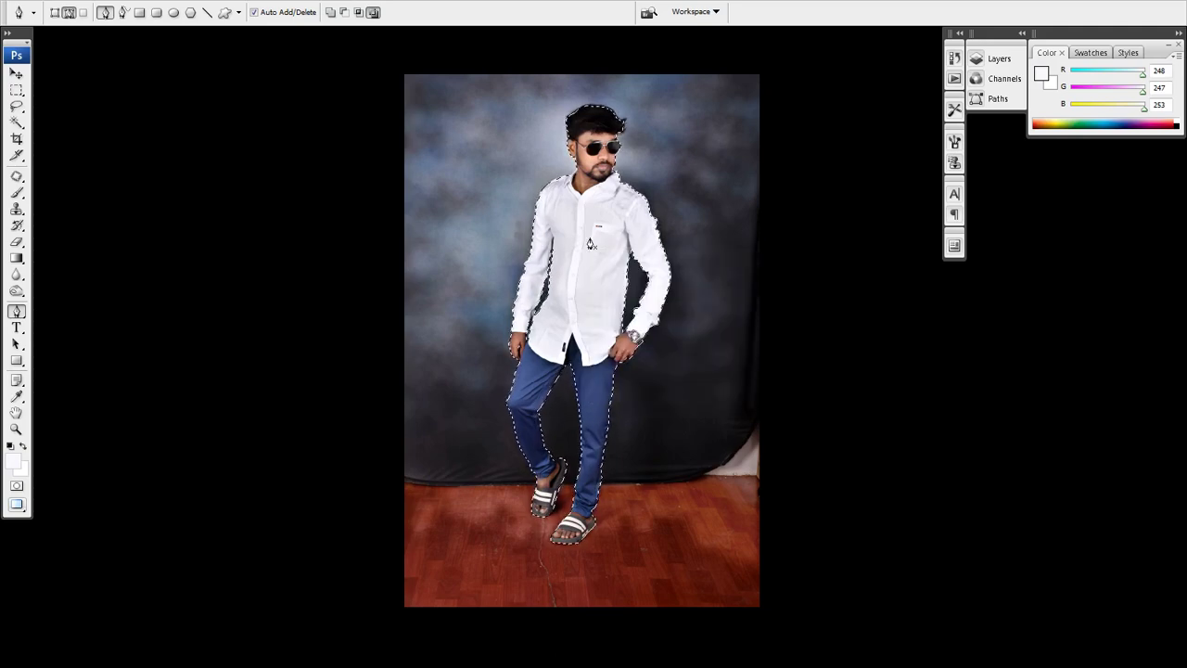
{"action": "left_click", "coordinate": [17, 121]}
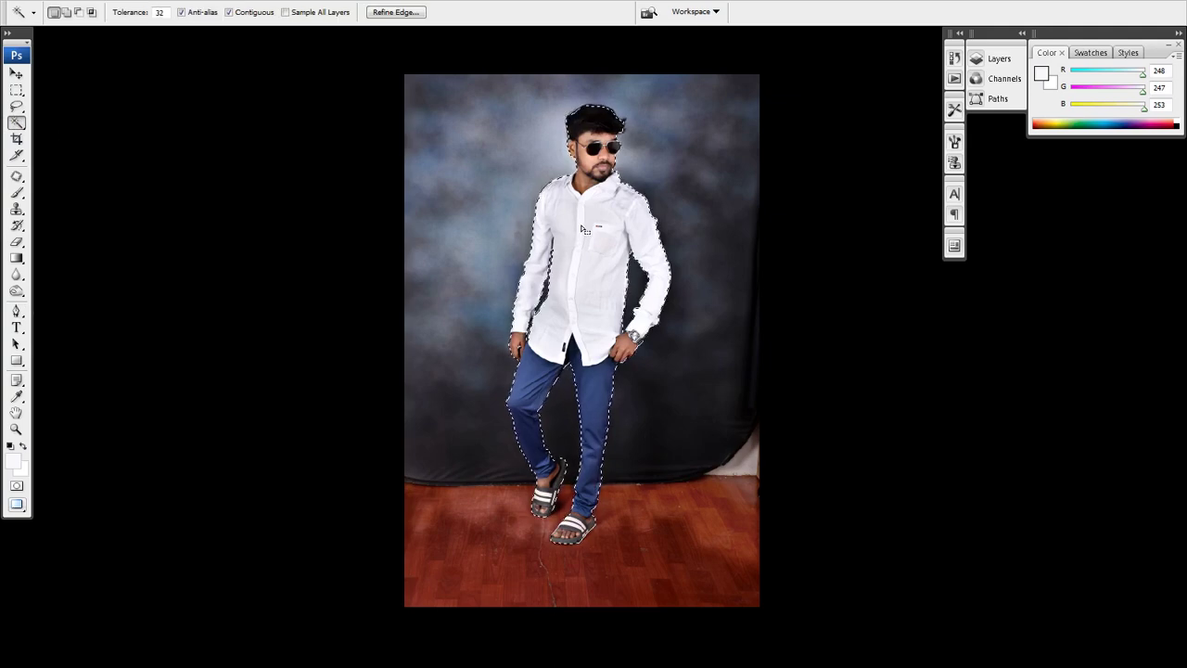
Feather the man's selection with a 1.2-pixel radius.
{"action": "right_click", "coordinate": [583, 228]}
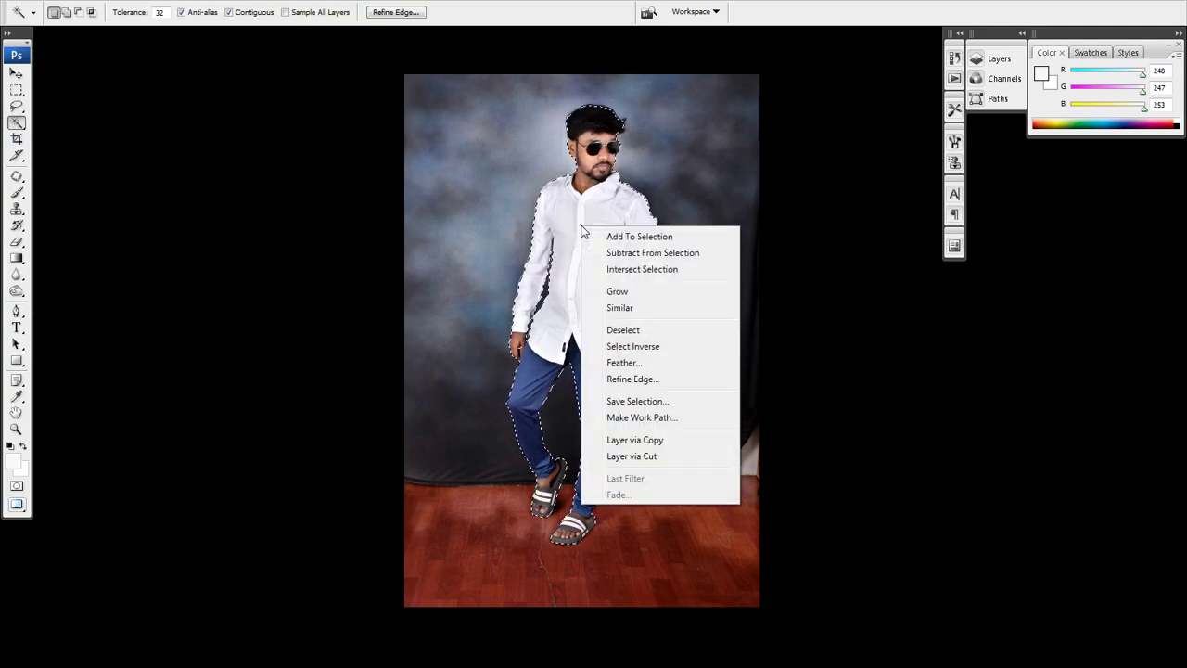
{"action": "left_click", "coordinate": [643, 362]}
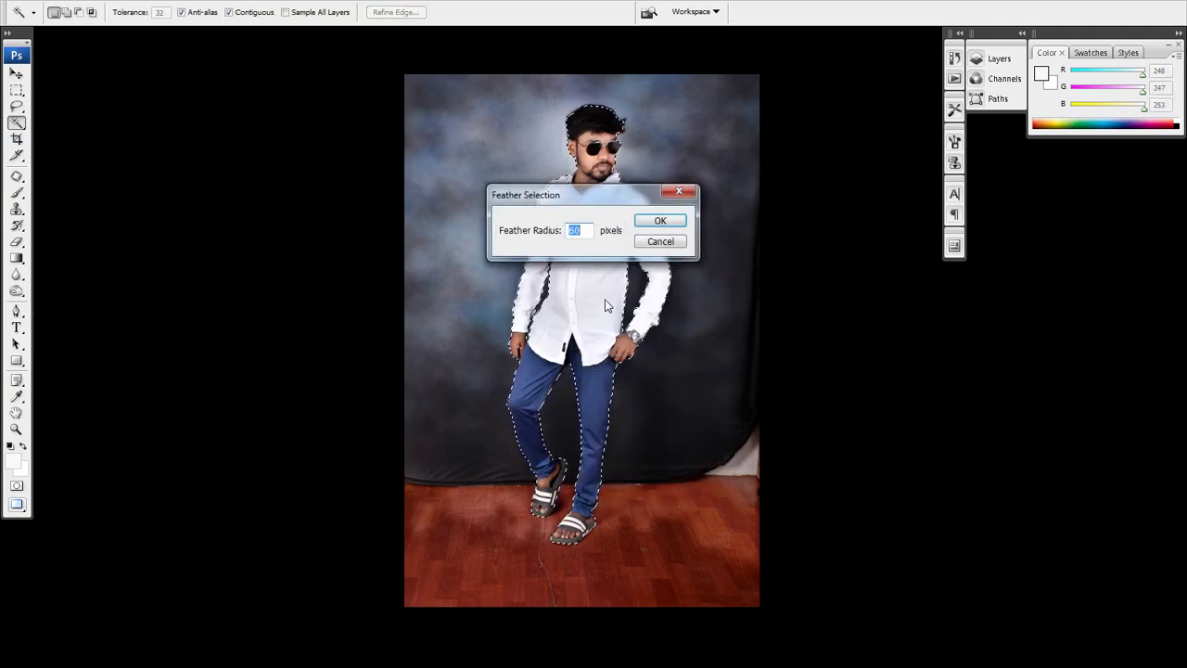
{"action": "type", "text": "1"}
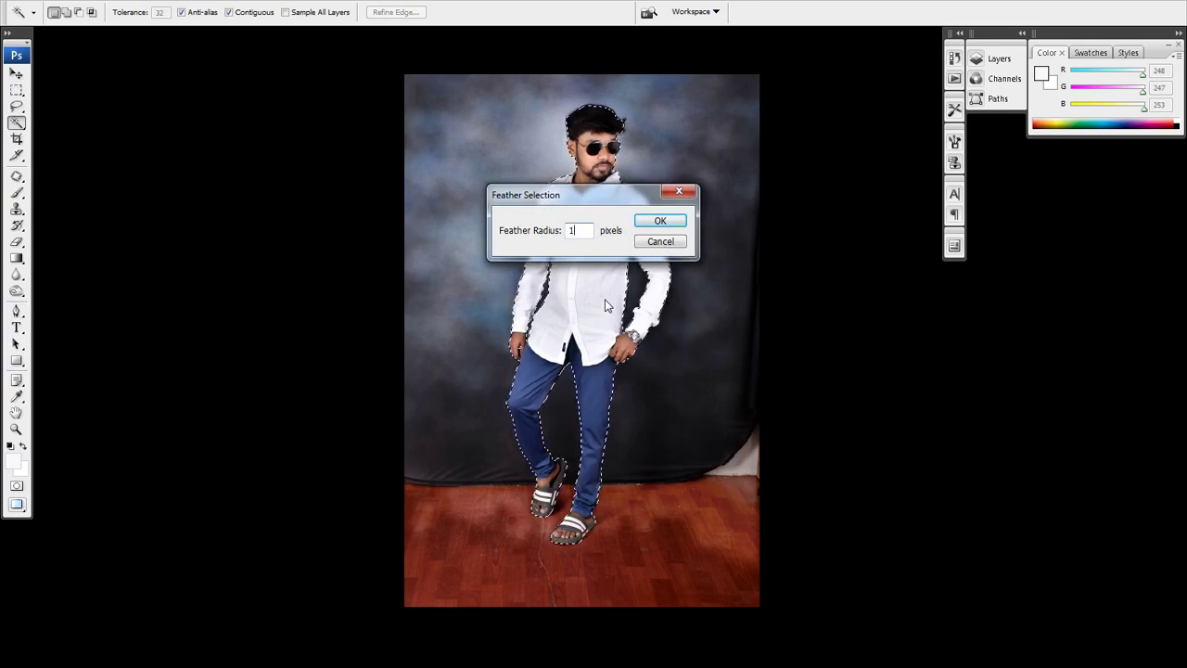
{"action": "type", "text": "."}
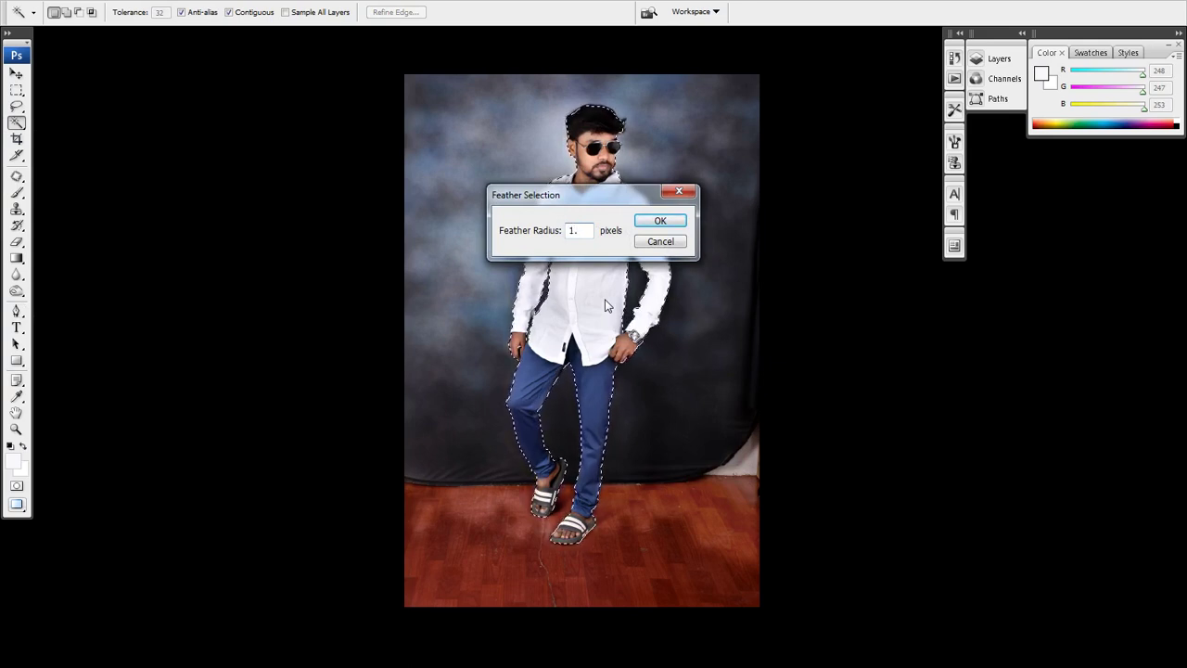
{"action": "type", "text": "2"}
{"action": "key", "text": "Return"}
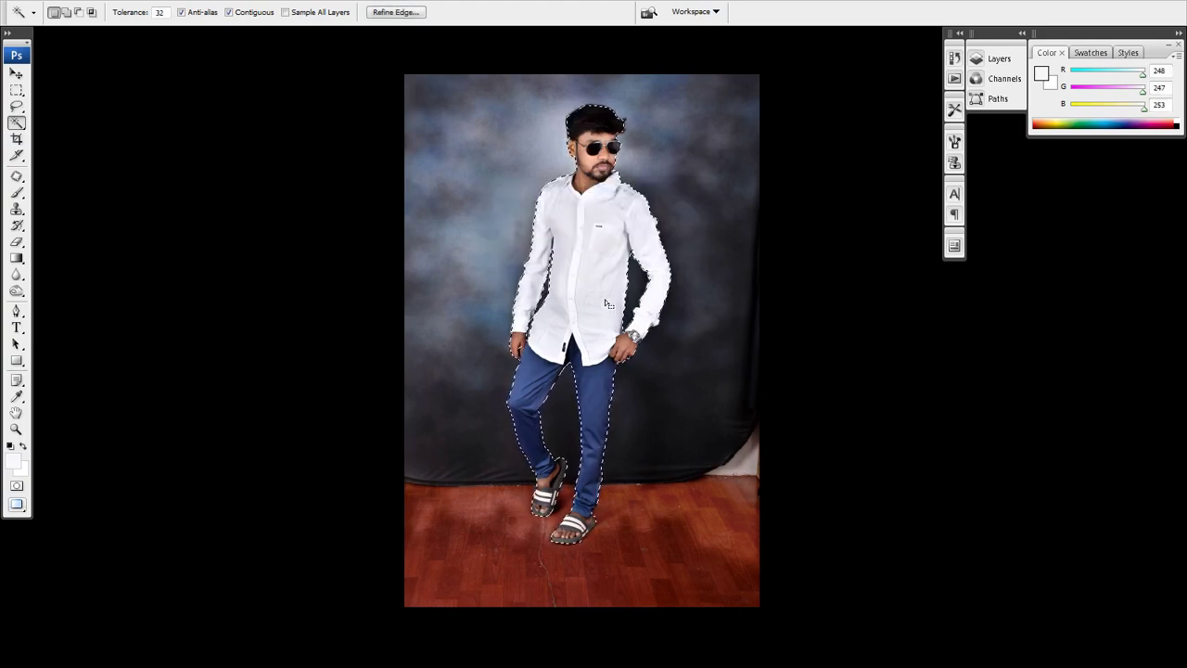
Show the Layers panel, deselect, and switch to the Elliptical Marquee tool.
{"action": "left_click", "coordinate": [992, 58]}
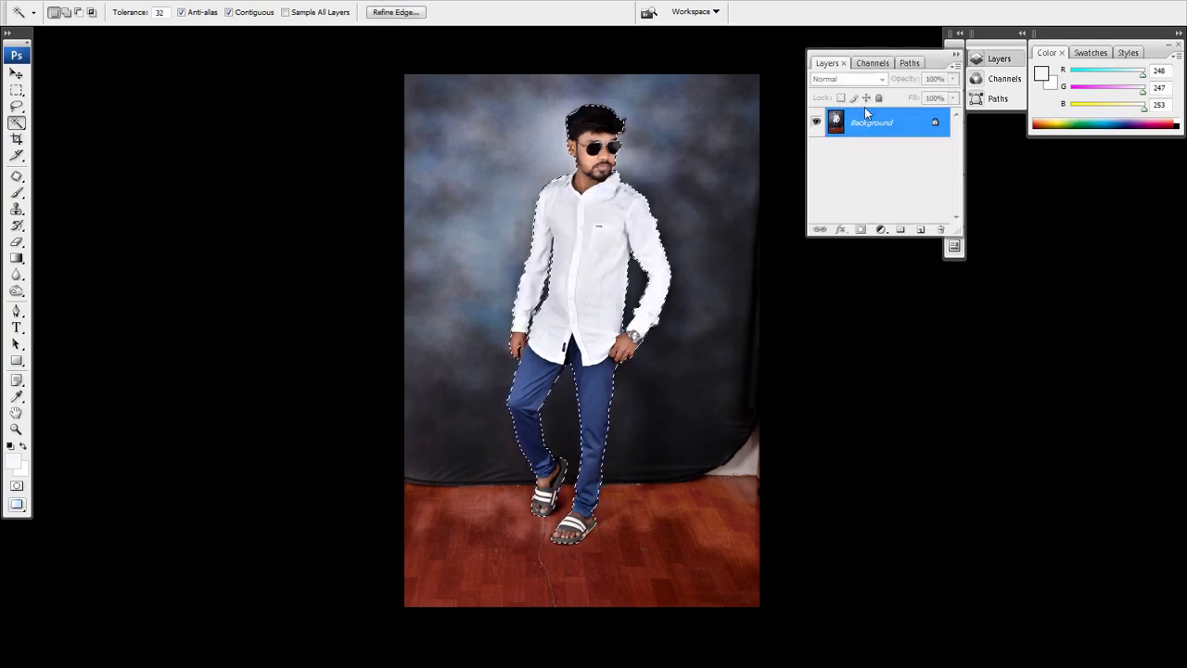
{"action": "left_click", "coordinate": [695, 203]}
{"action": "left_click", "coordinate": [994, 58]}
{"action": "key", "text": "ctrl+d"}
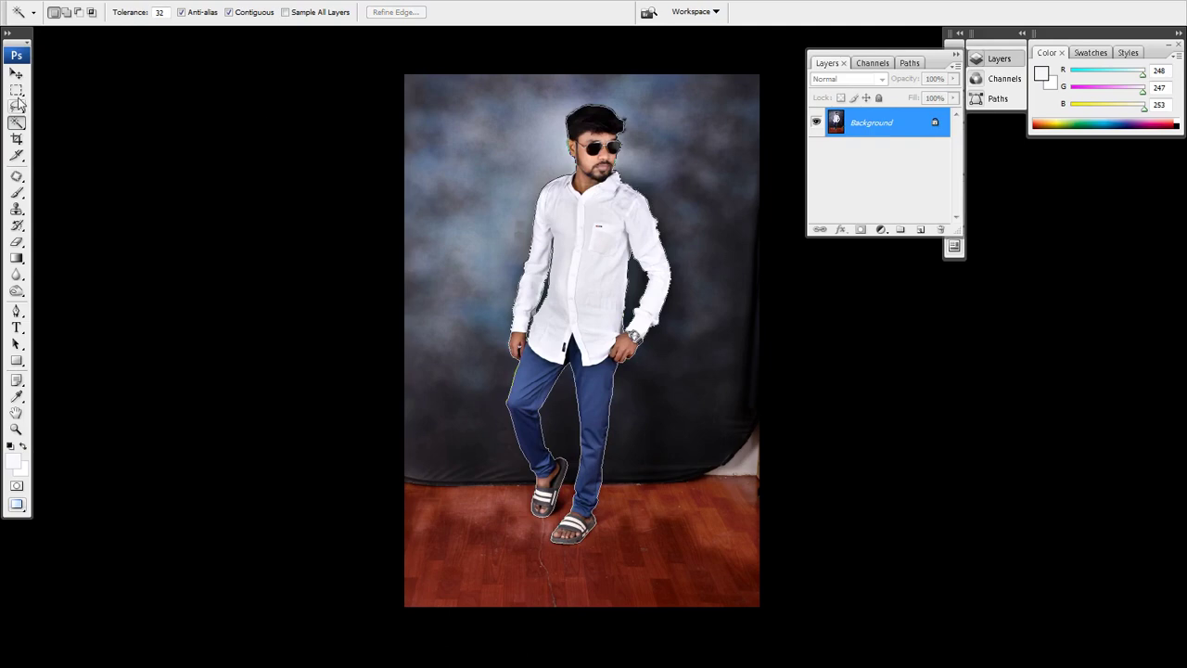
{"action": "right_click", "coordinate": [16, 90]}
{"action": "left_click", "coordinate": [83, 102]}
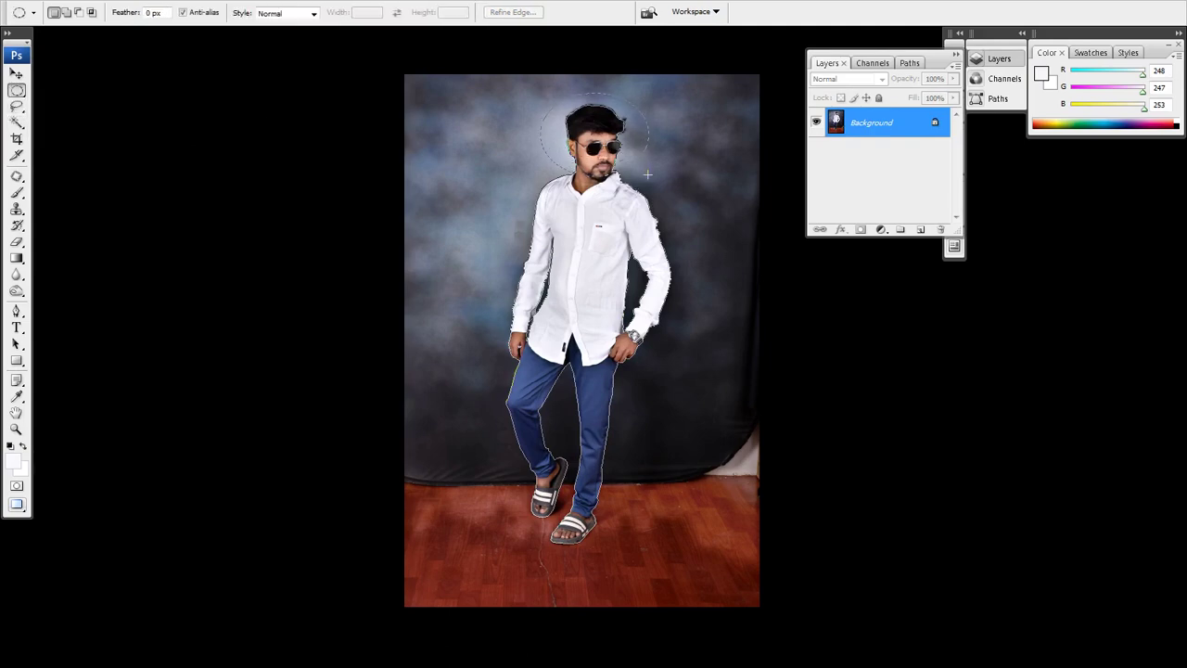
Copy the oval head area to a new Layer 1 and return to the Background layer.
{"action": "key", "text": "ctrl+j"}
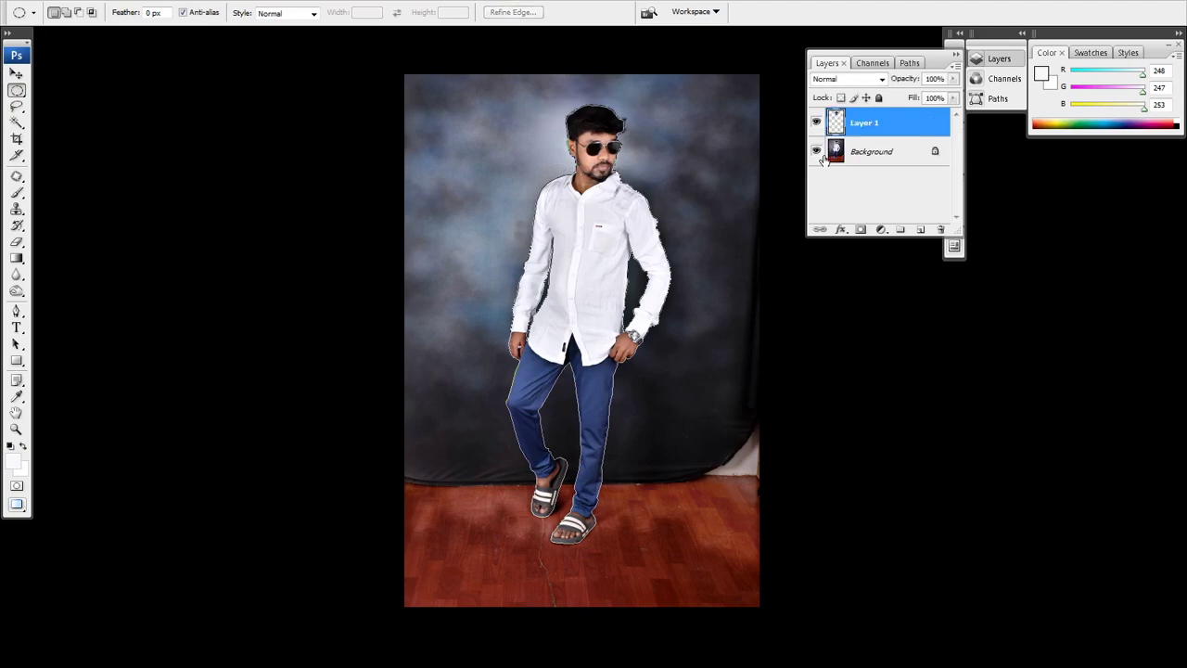
{"action": "left_click", "coordinate": [870, 156]}
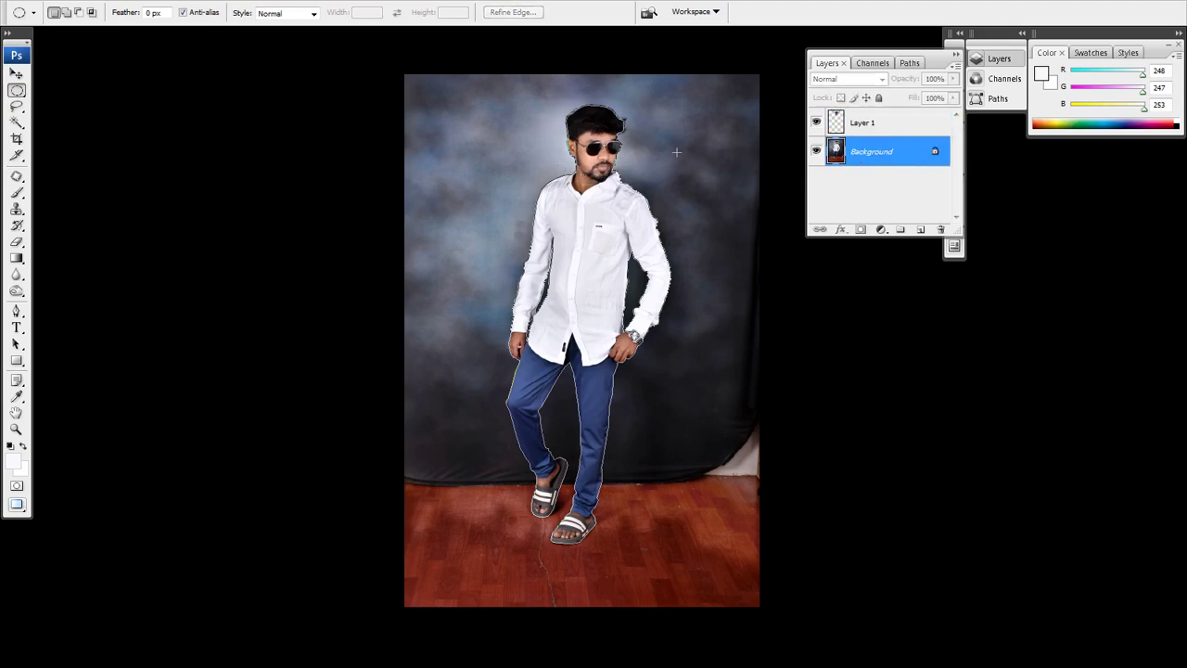
{"action": "left_click", "coordinate": [875, 125]}
{"action": "left_click", "coordinate": [871, 153]}
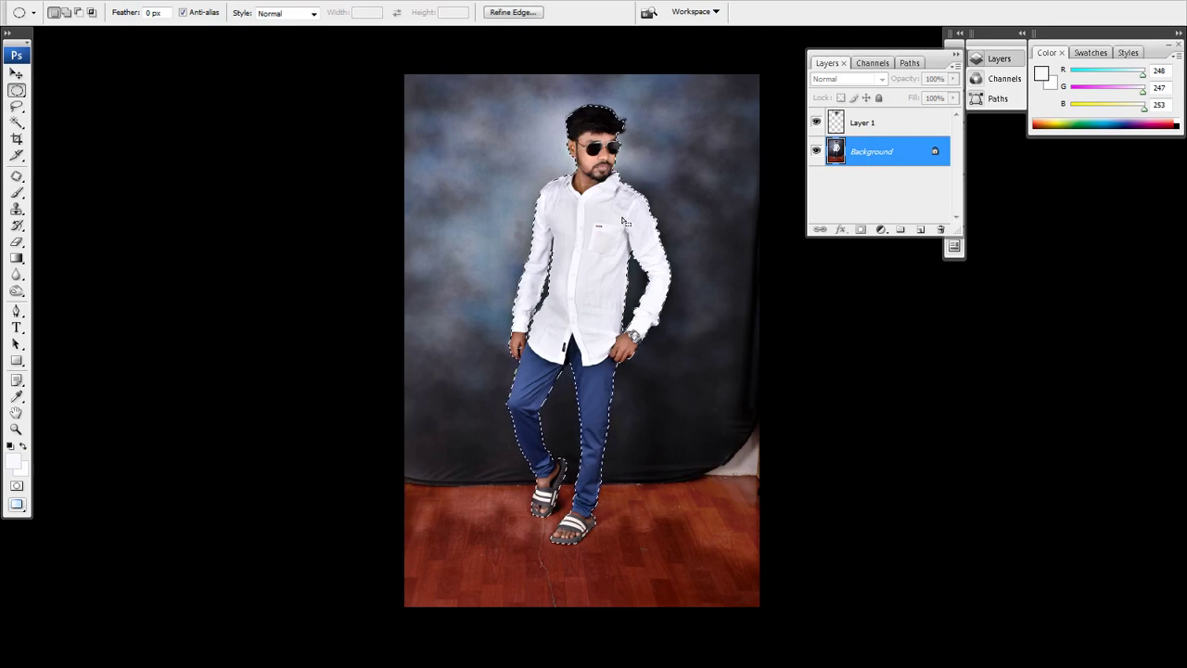
Feather the selection 1.2 pixels, copy it to Layer 2, and duplicate it as Layer 2 copy.
{"action": "right_click", "coordinate": [624, 219]}
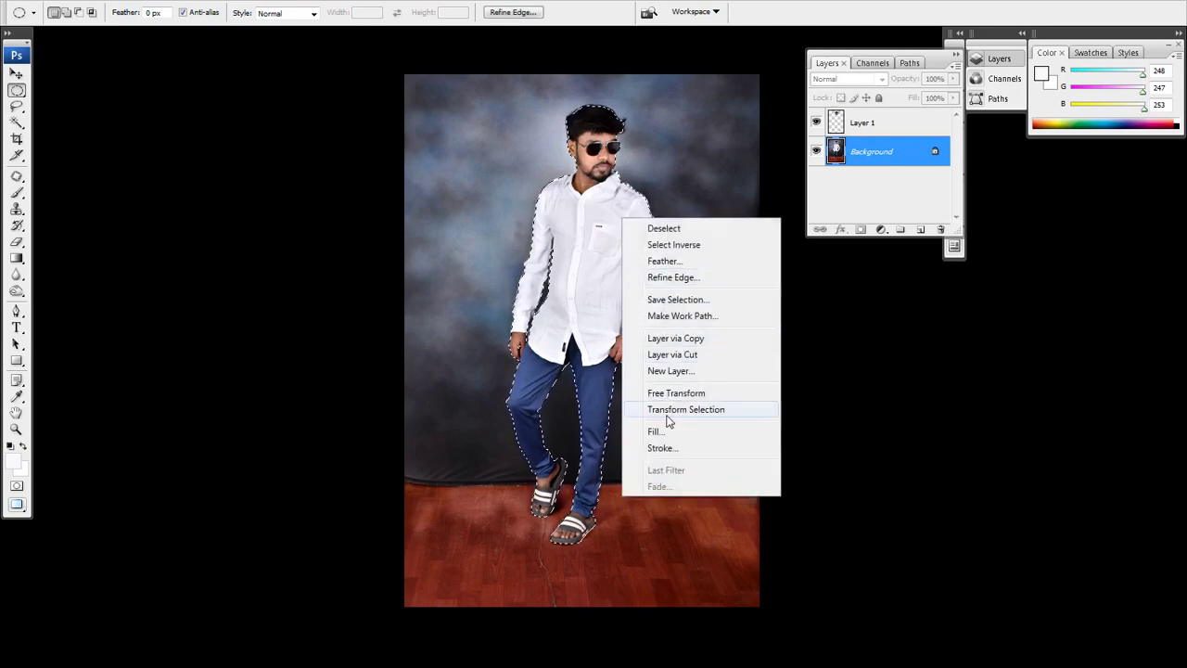
{"action": "left_click", "coordinate": [674, 262]}
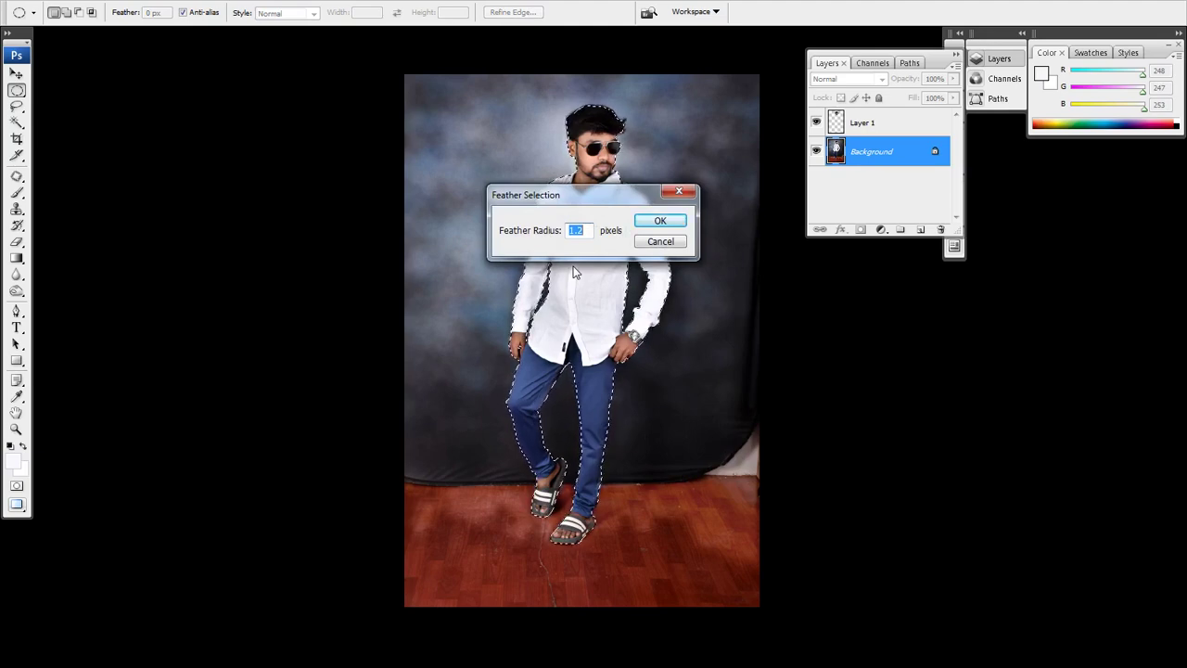
{"action": "key", "text": "Return"}
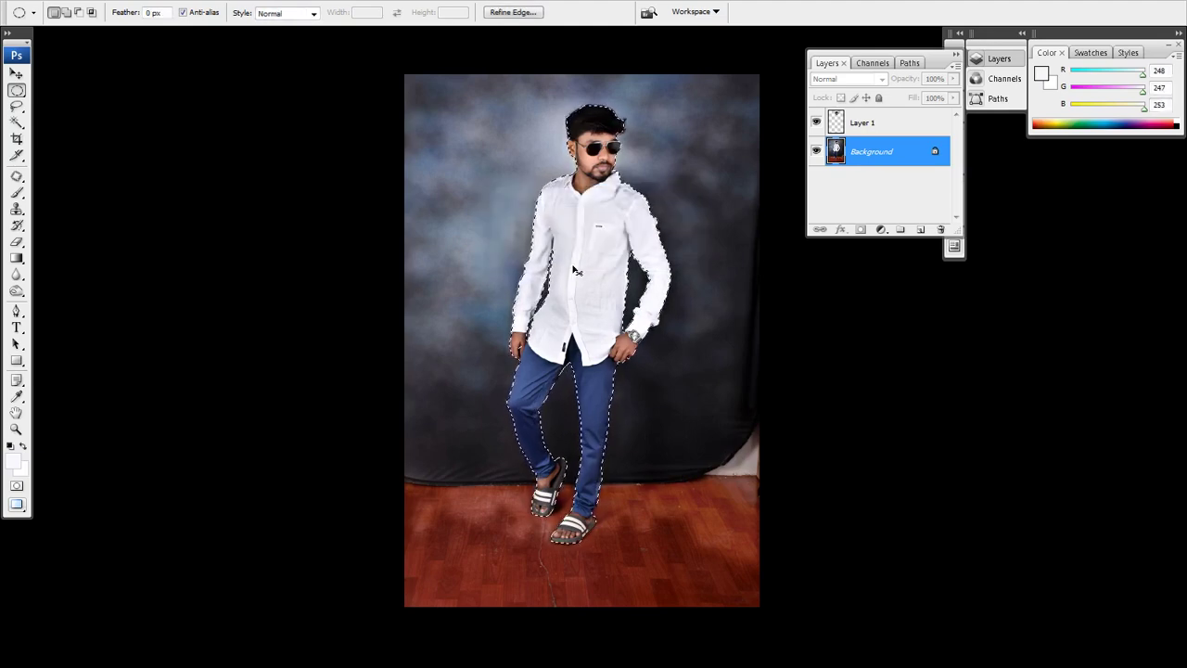
{"action": "key", "text": "ctrl+j"}
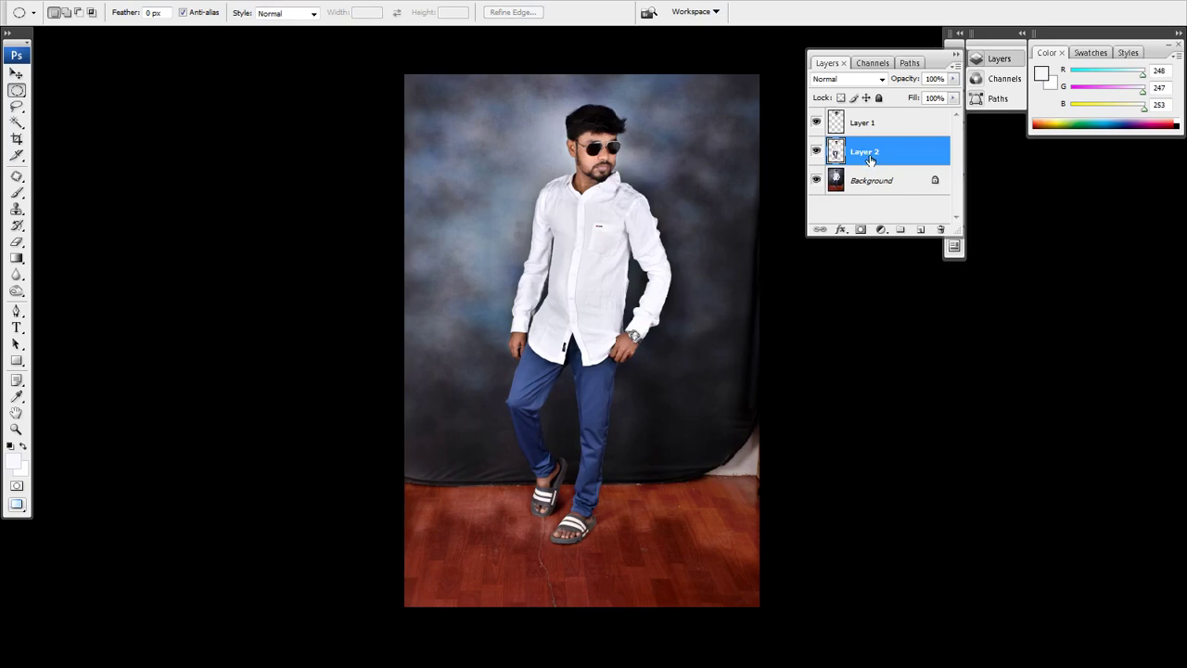
{"action": "key", "text": "ctrl+j"}
Make fully saturated bright green the foreground colour and fill Layer 2 with it.
{"action": "left_click", "coordinate": [860, 185]}
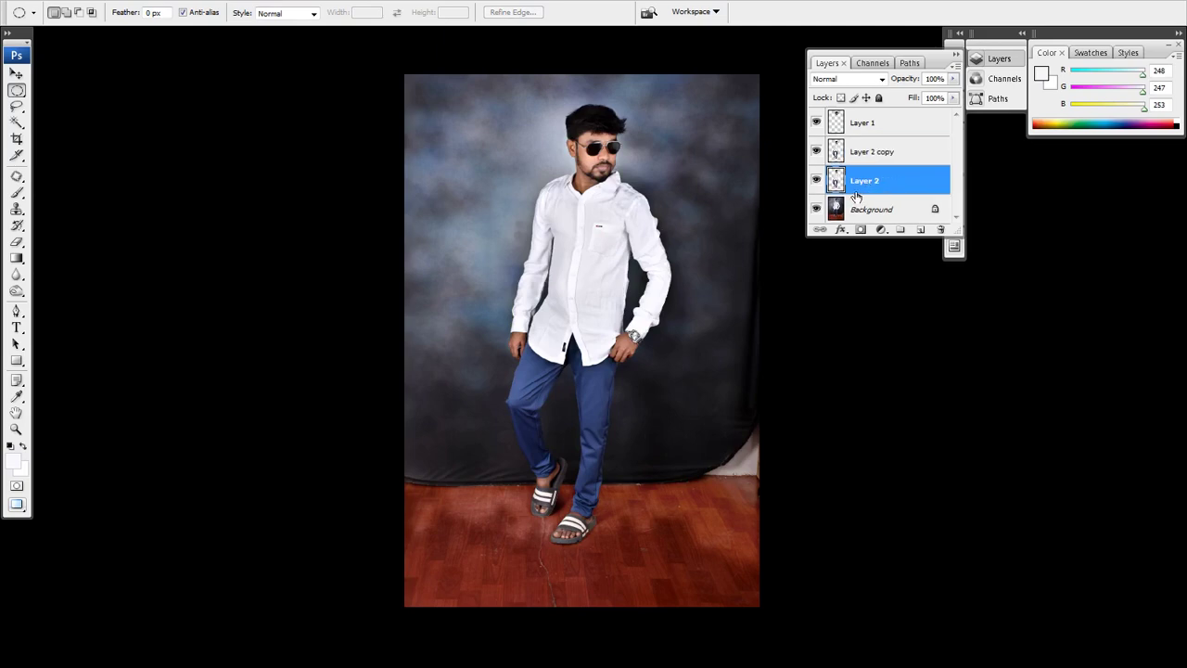
{"action": "left_click", "coordinate": [12, 460]}
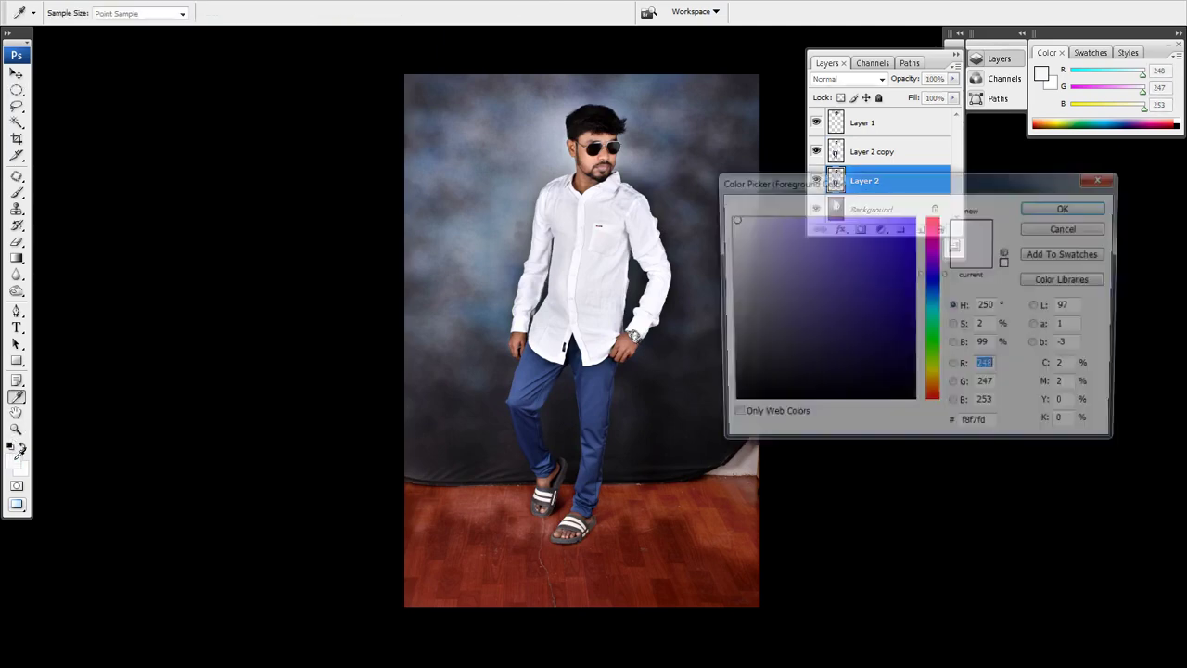
{"action": "left_click_drag", "start_coordinate": [937, 361], "coordinate": [934, 340]}
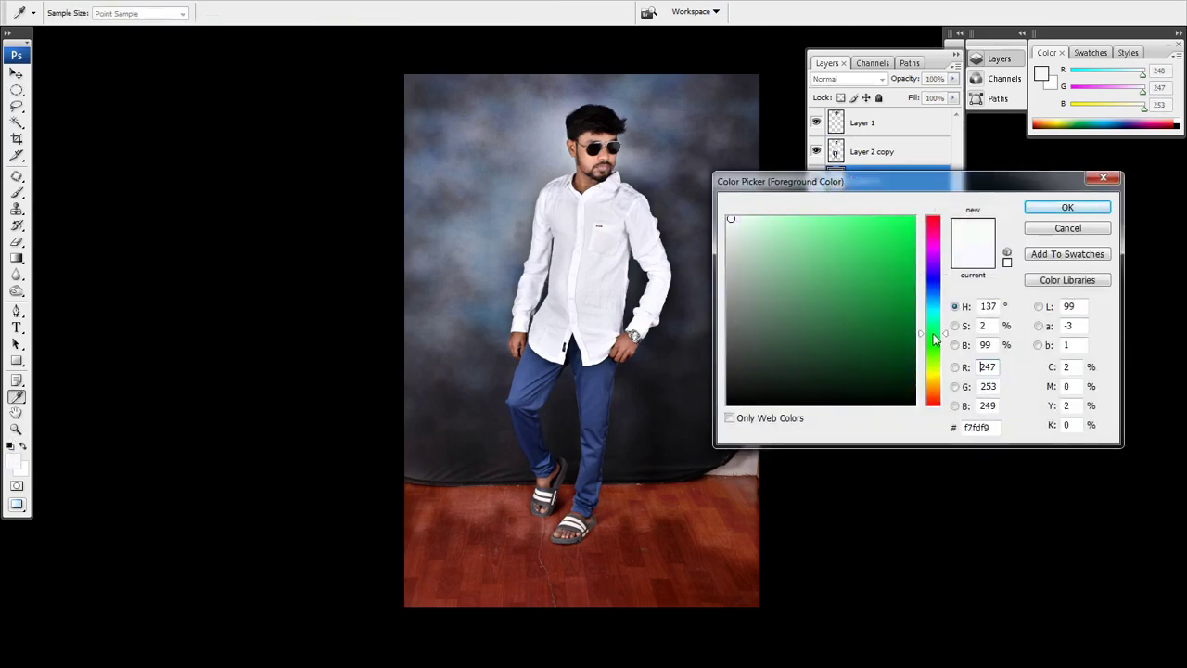
{"action": "left_click", "coordinate": [913, 218]}
{"action": "left_click", "coordinate": [1066, 206]}
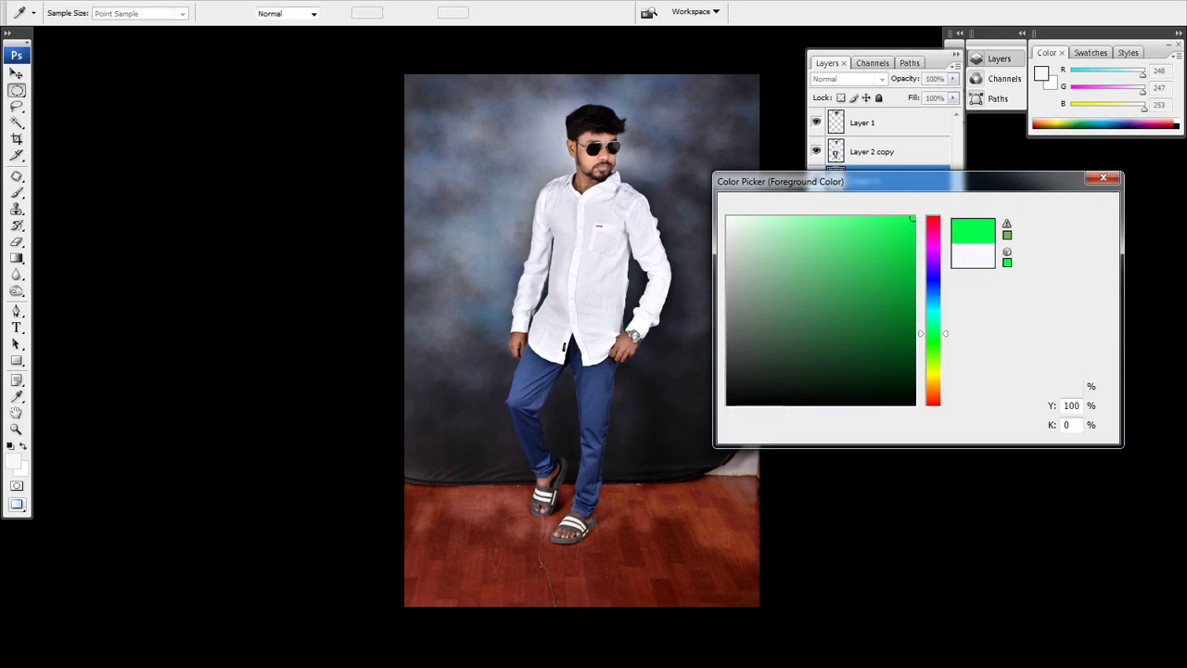
{"action": "key", "text": "m"}
{"action": "key", "text": "alt+BackSpace"}
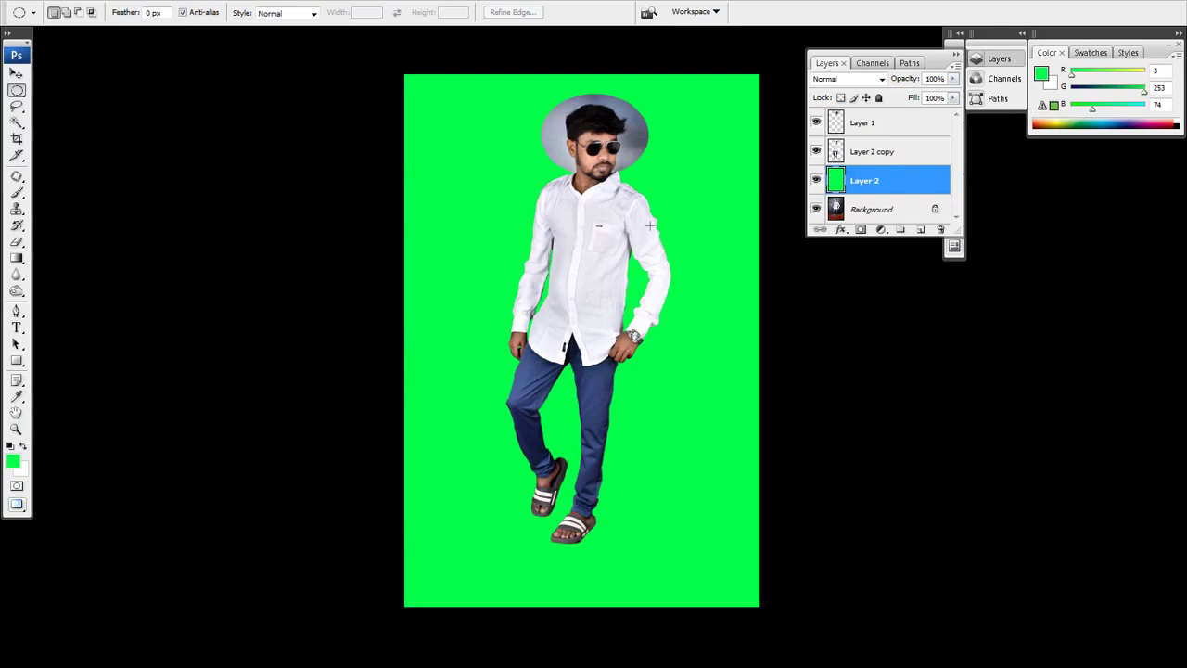
{"action": "scroll", "coordinate": [629, 230], "scroll_direction": "up", "scroll_amount": 2}
{"action": "scroll", "coordinate": [603, 213], "scroll_direction": "up", "scroll_amount": 2}
{"action": "scroll", "coordinate": [557, 195], "scroll_direction": "up", "scroll_amount": 2}
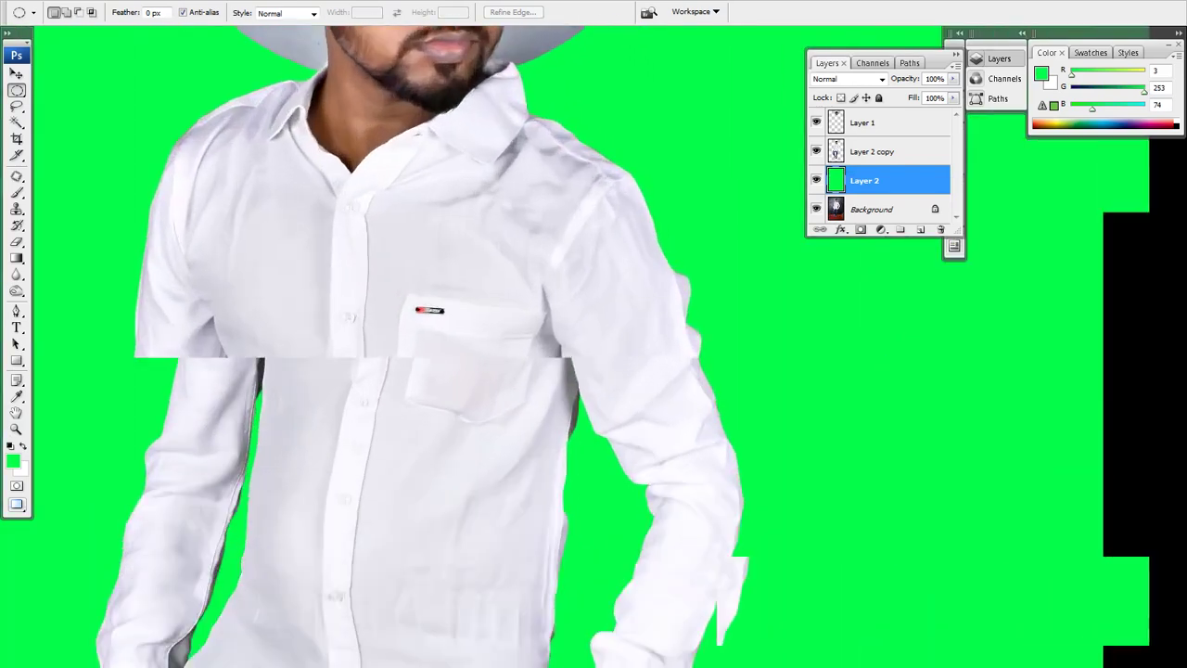
{"action": "left_click_drag", "start_coordinate": [539, 185], "coordinate": [596, 322]}
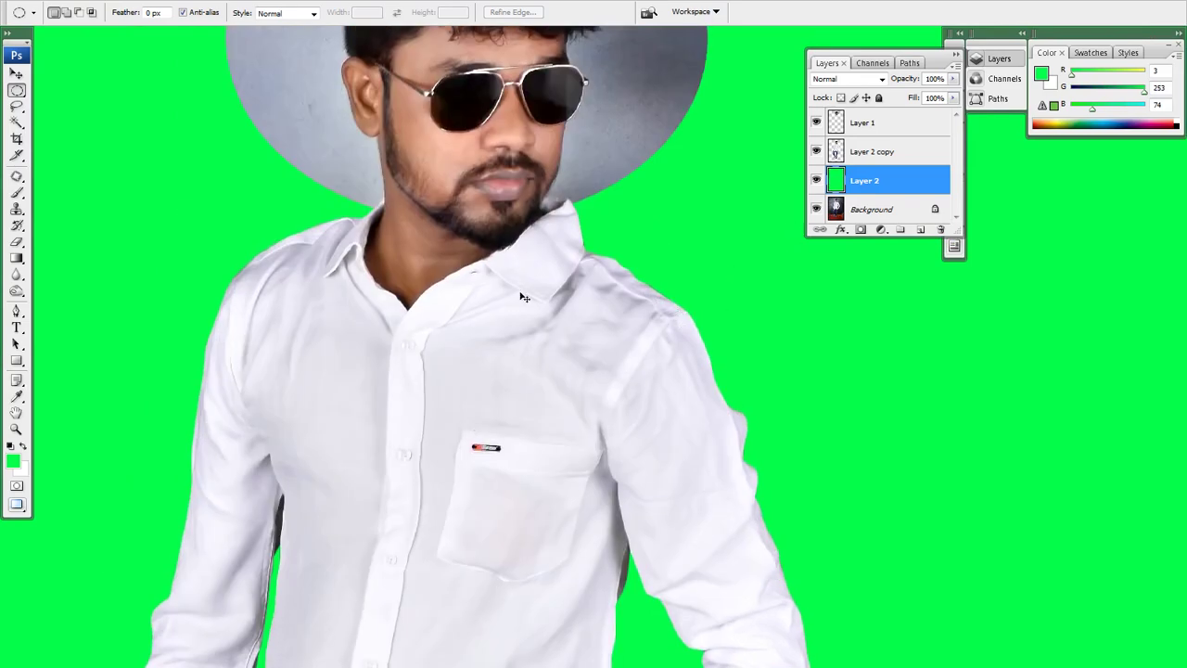
Step back to the man's selection and feather it by 1.3 pixels.
{"action": "key", "text": "ctrl+z"}
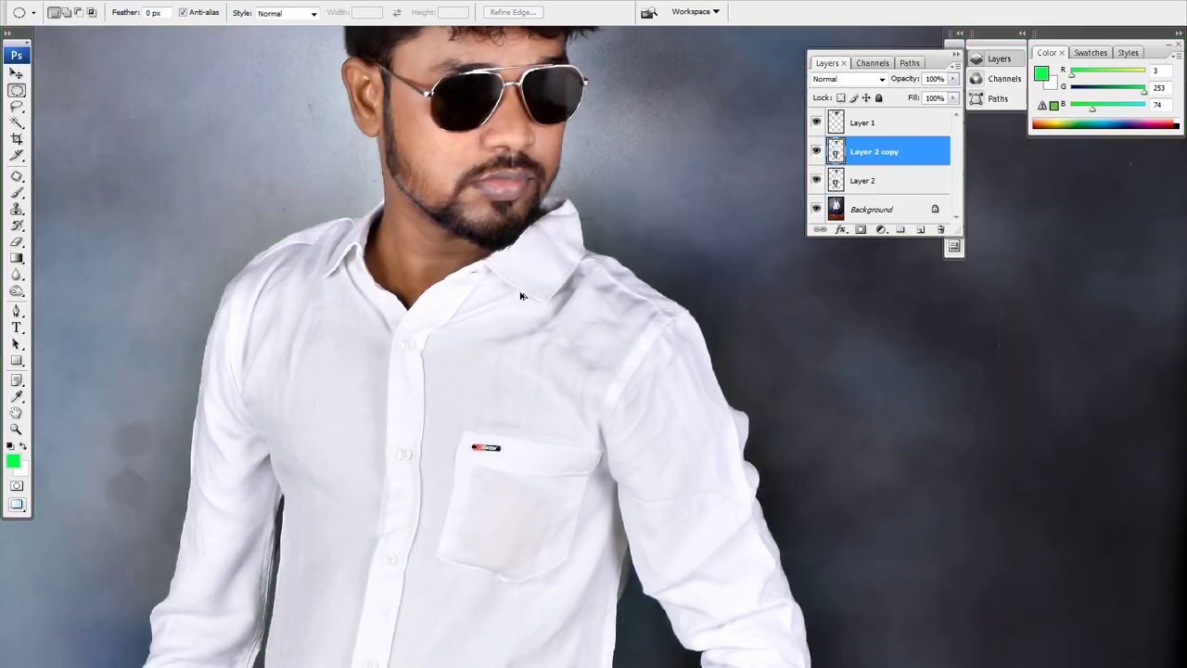
{"action": "key", "text": "ctrl+alt+z"}
{"action": "key", "text": "ctrl+alt+z"}
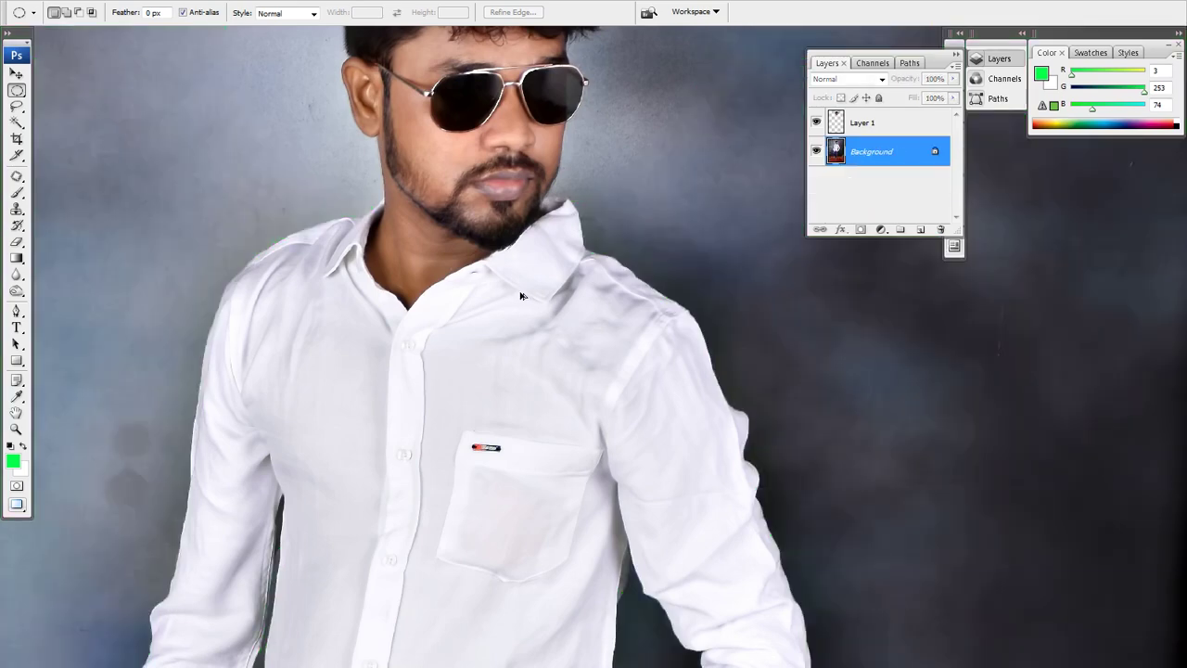
{"action": "key", "text": "ctrl+alt+z"}
{"action": "right_click", "coordinate": [516, 282]}
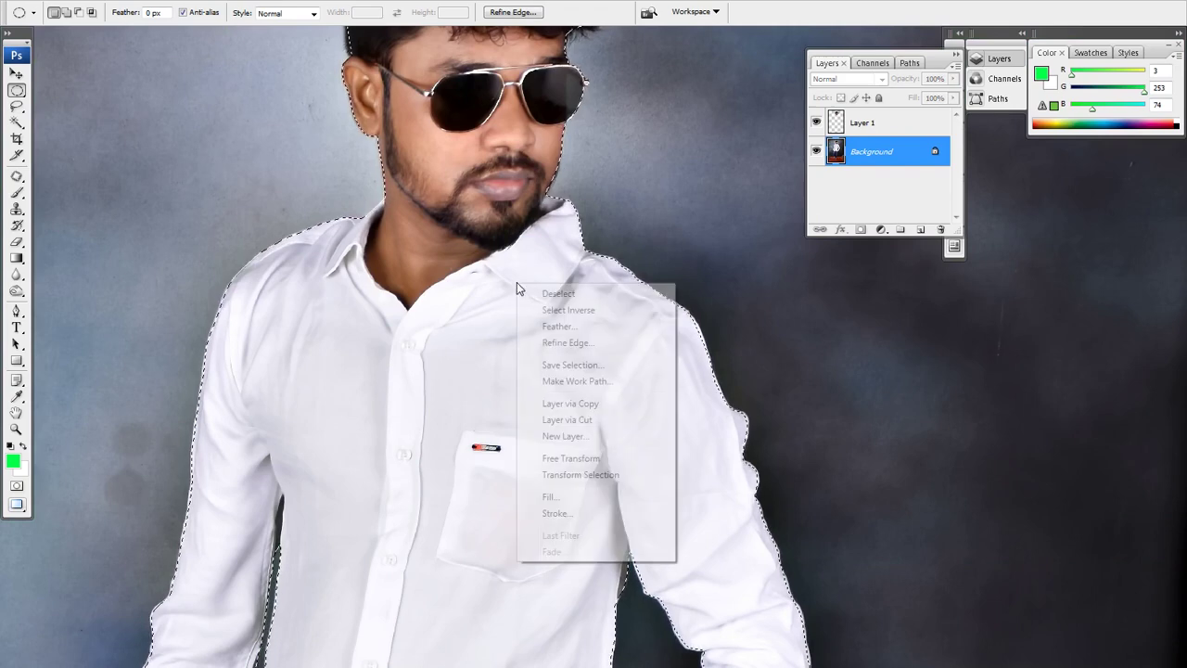
{"action": "left_click", "coordinate": [561, 326]}
{"action": "type", "text": "1"}
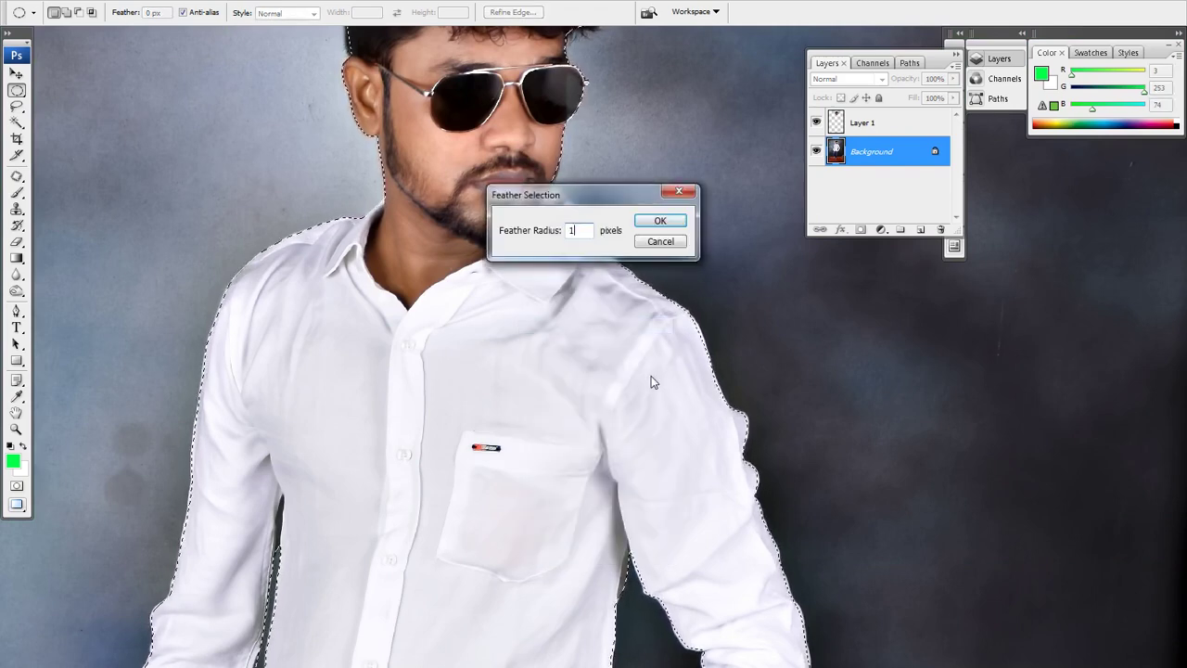
{"action": "type", "text": ".3"}
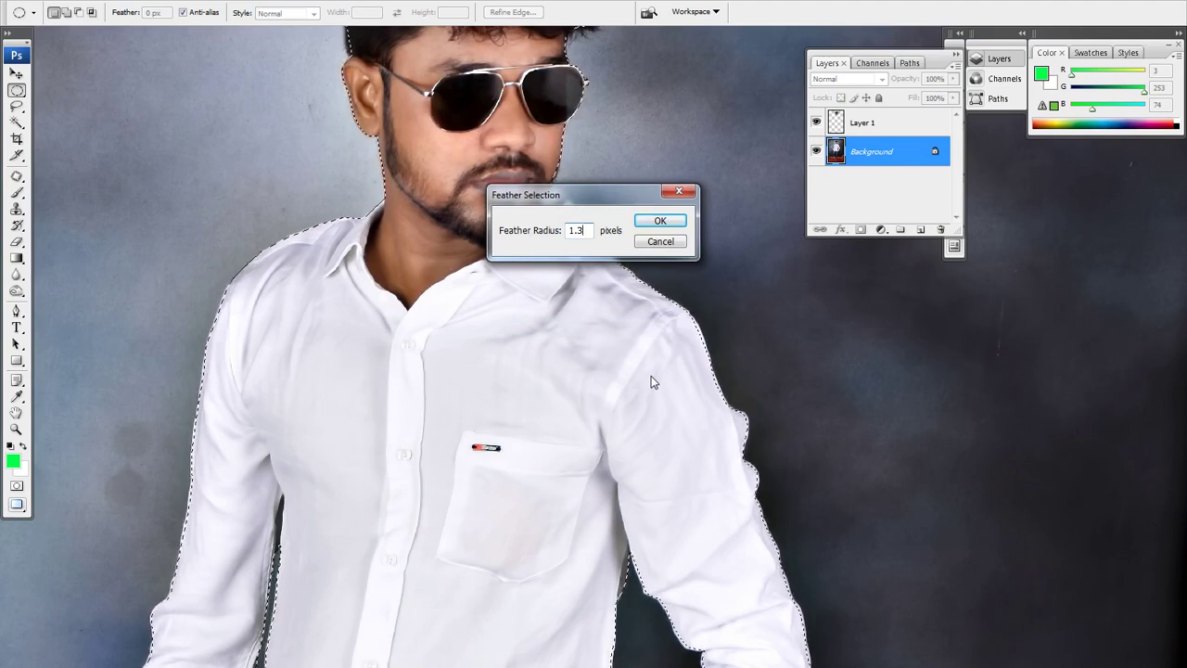
{"action": "key", "text": "Return"}
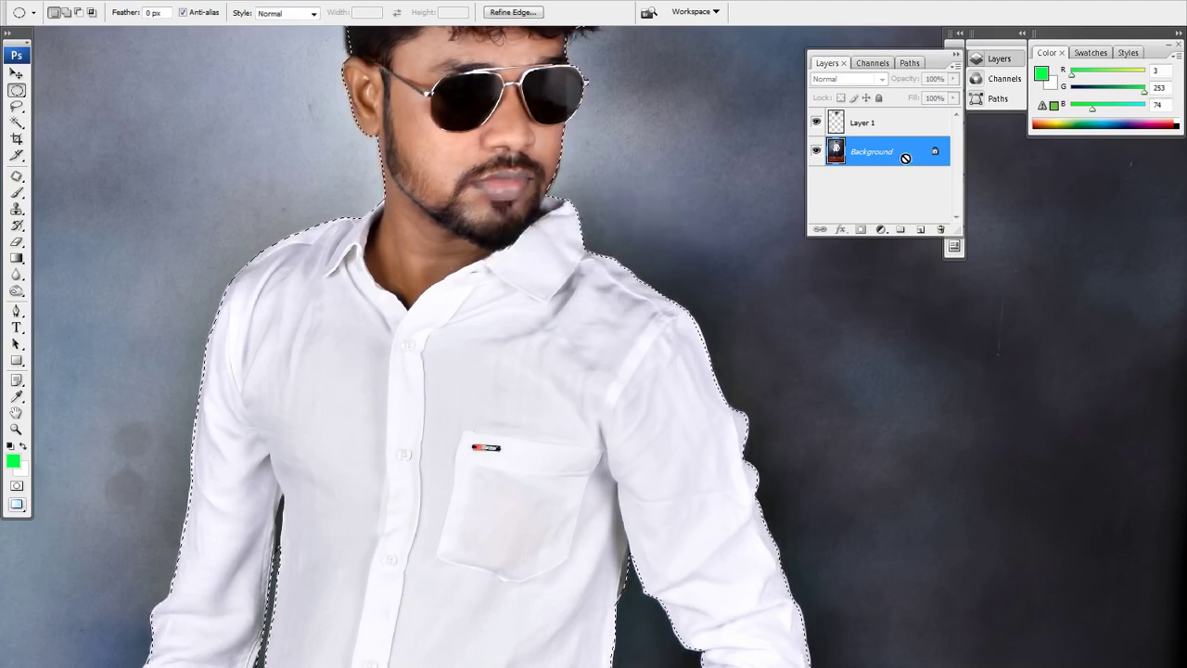
Copy the feathered figure to two new layers and fill Layer 2 with green.
{"action": "key", "text": "ctrl+j"}
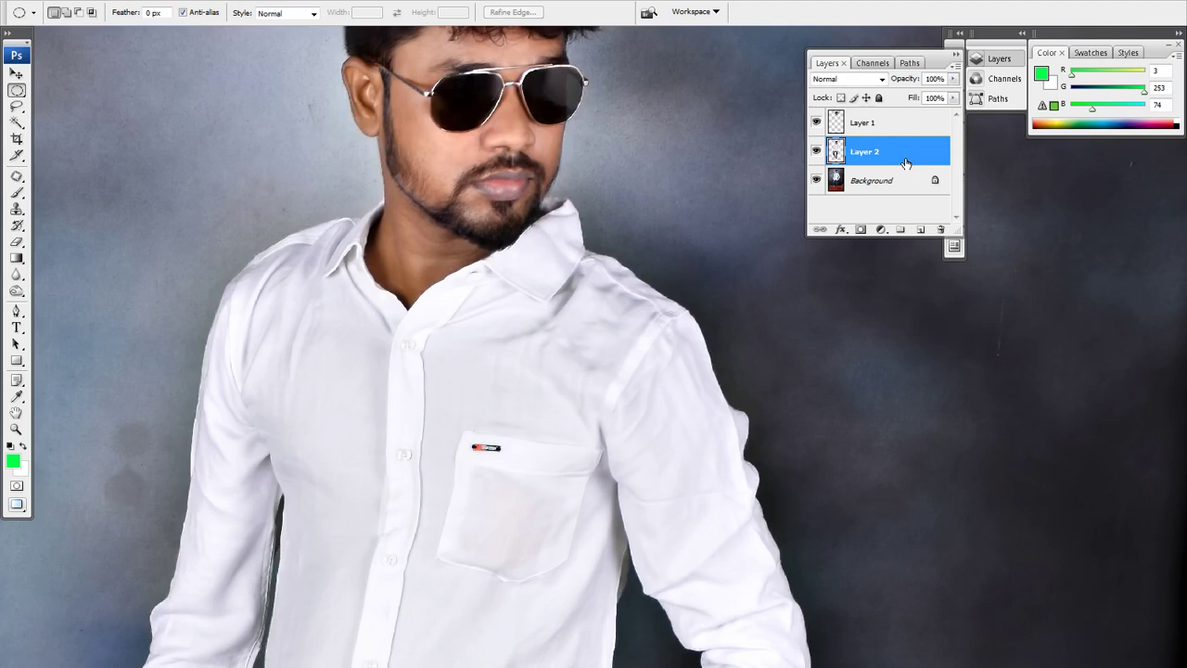
{"action": "key", "text": "ctrl+j"}
{"action": "left_click", "coordinate": [896, 178]}
{"action": "key", "text": "alt+BackSpace"}
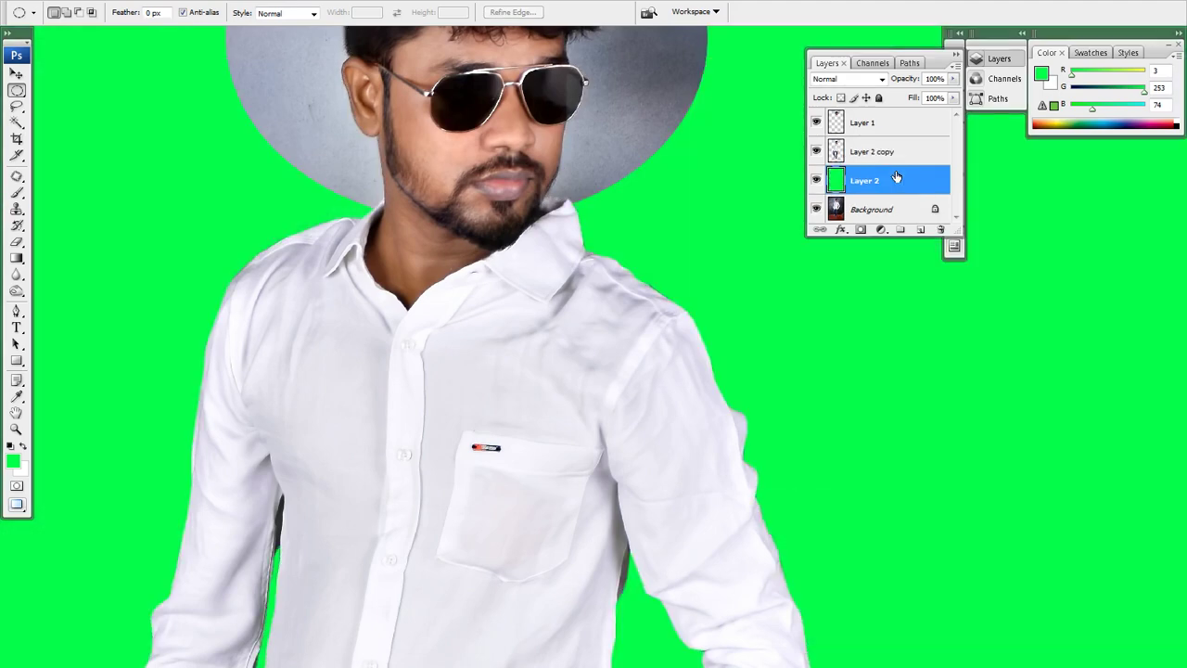
Move Layer 1 directly beneath Layer 2 copy, leaving its layer style unchanged.
{"action": "scroll", "coordinate": [544, 284], "scroll_direction": "up", "scroll_amount": 2}
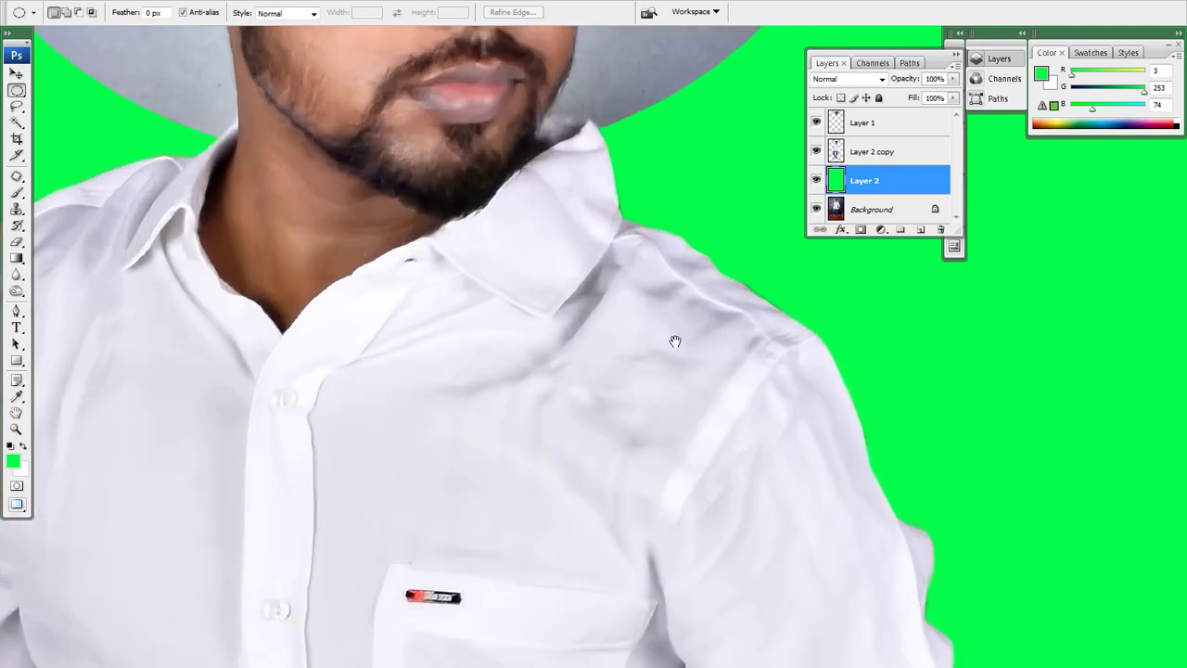
{"action": "scroll", "coordinate": [676, 340], "scroll_direction": "up", "scroll_amount": 2}
{"action": "scroll", "coordinate": [391, 346], "scroll_direction": "up", "scroll_amount": 1}
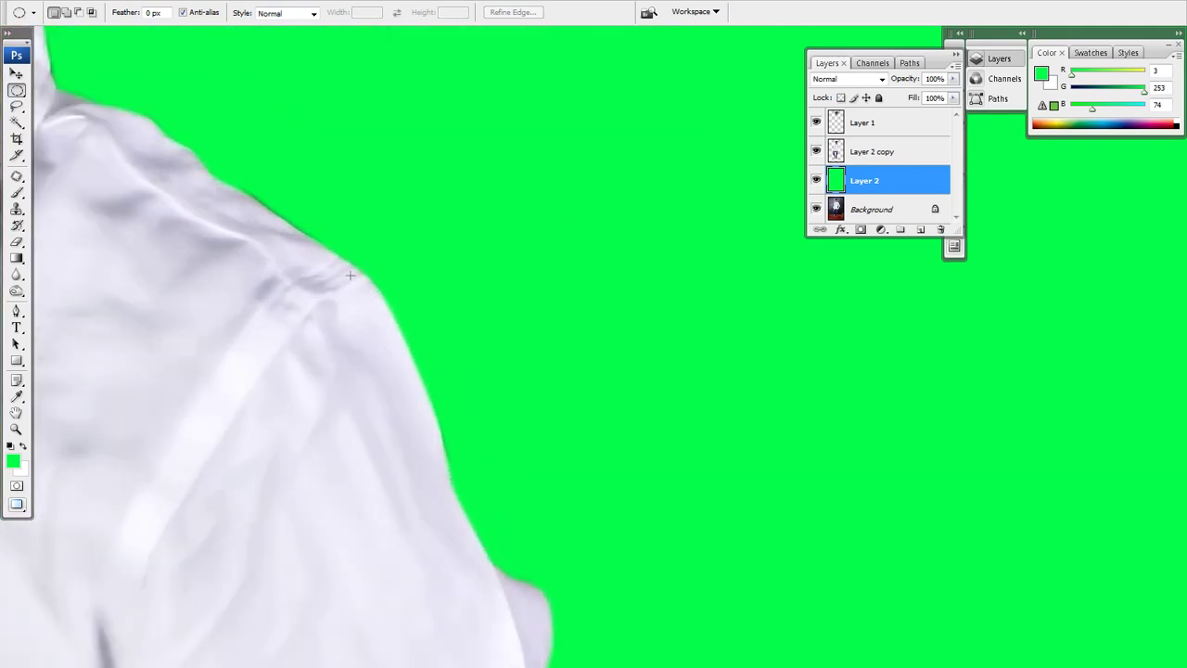
{"action": "scroll", "coordinate": [398, 331], "scroll_direction": "down", "scroll_amount": 2}
{"action": "scroll", "coordinate": [331, 392], "scroll_direction": "up", "scroll_amount": 1}
{"action": "scroll", "coordinate": [246, 371], "scroll_direction": "up", "scroll_amount": 1}
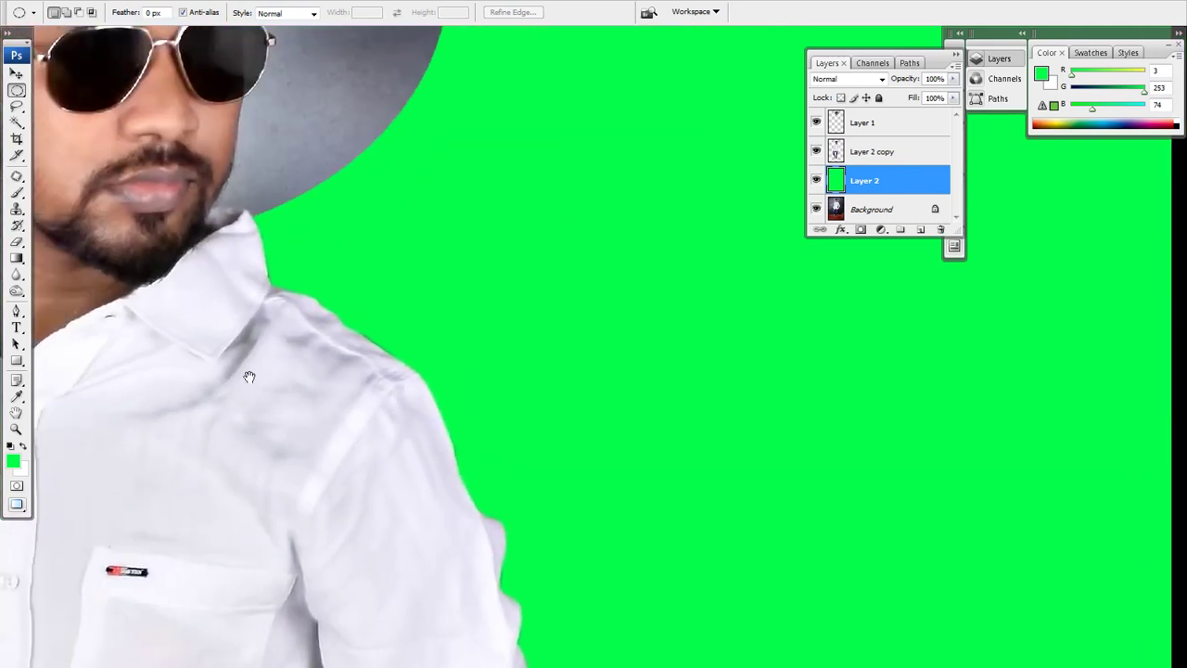
{"action": "scroll", "coordinate": [344, 456], "scroll_direction": "up", "scroll_amount": 1}
{"action": "scroll", "coordinate": [386, 325], "scroll_direction": "down", "scroll_amount": 1}
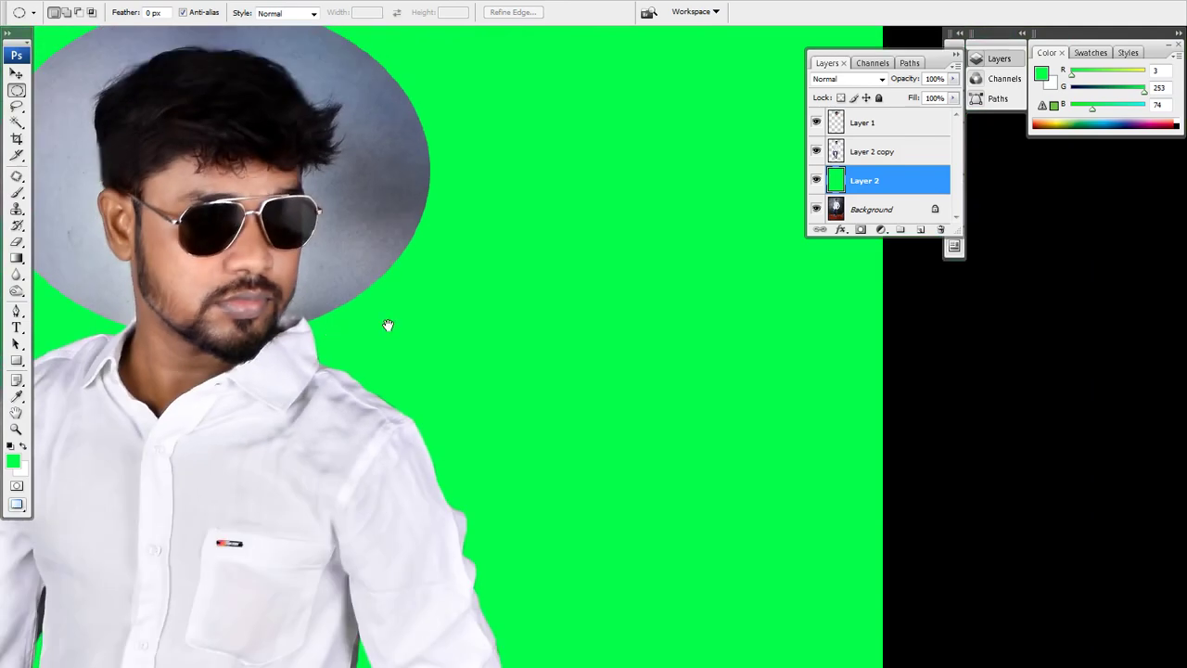
{"action": "left_click", "coordinate": [896, 153]}
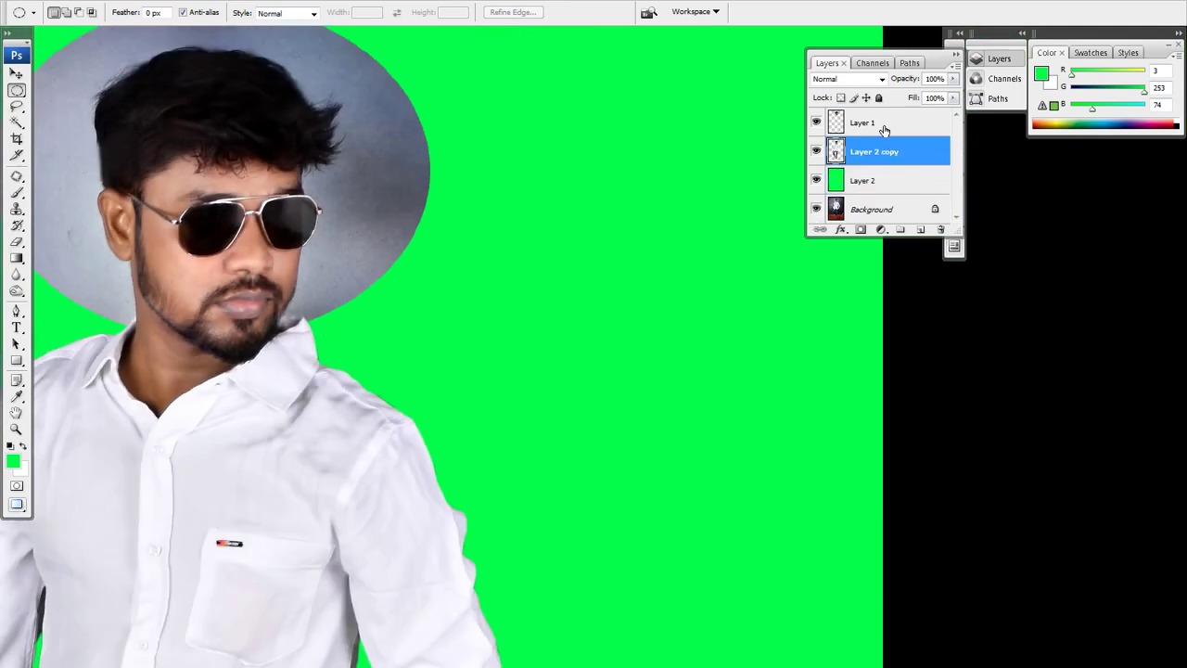
{"action": "left_click", "coordinate": [884, 130]}
{"action": "double_click", "coordinate": [883, 127]}
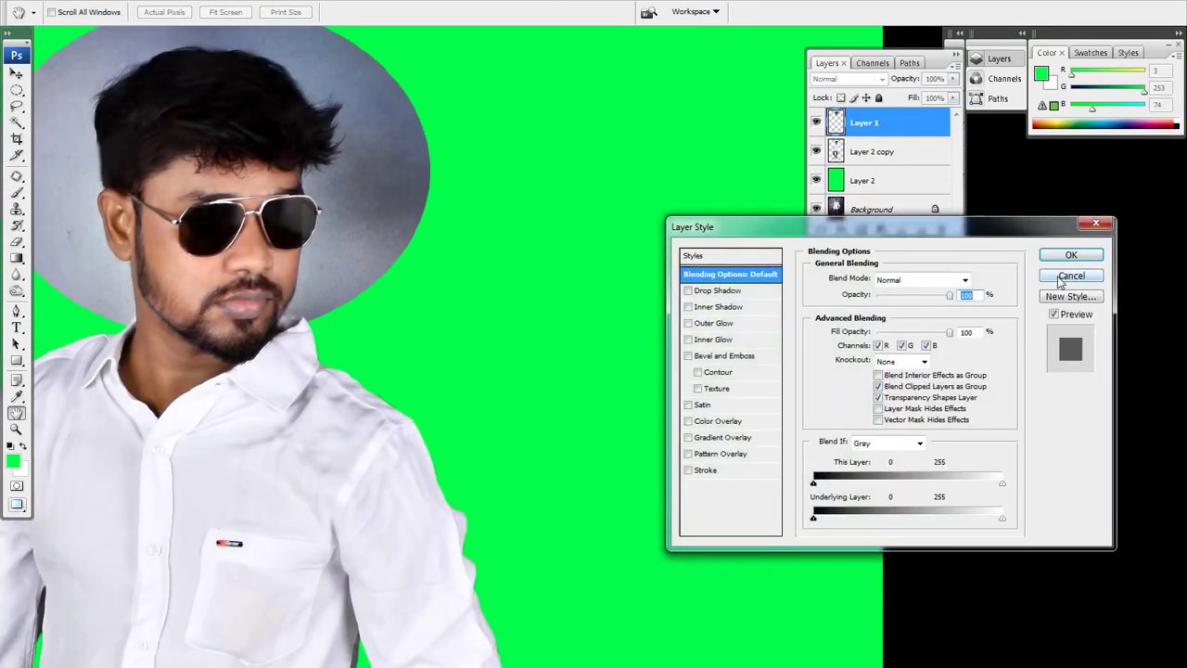
{"action": "left_click", "coordinate": [1094, 276]}
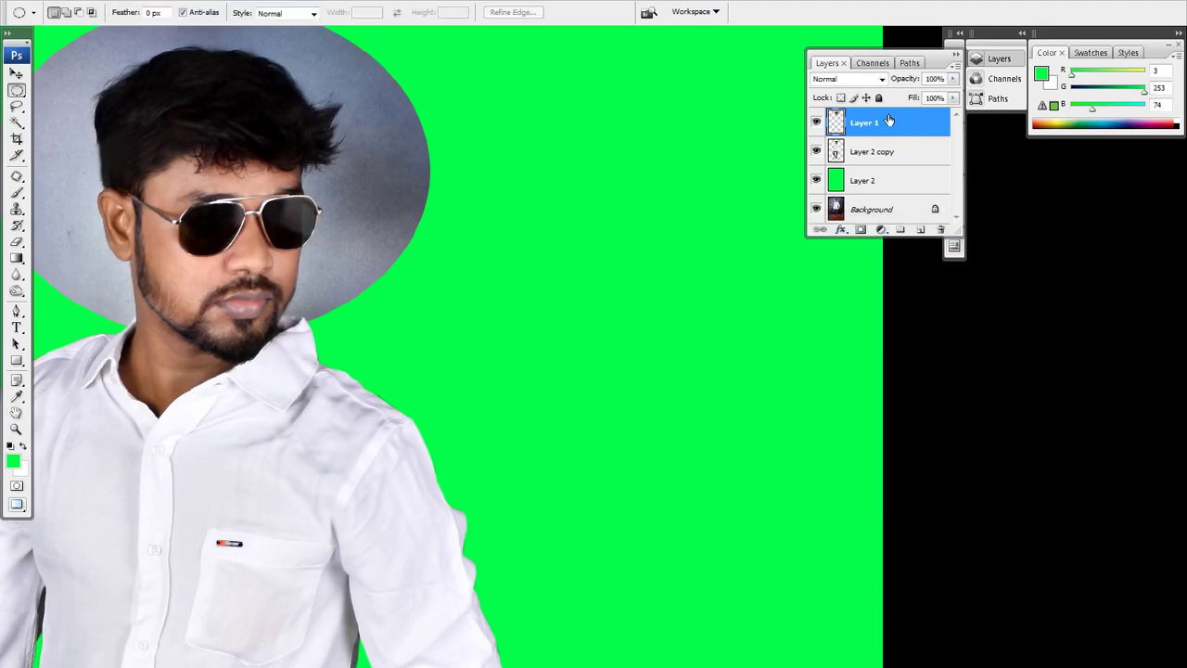
{"action": "left_click_drag", "start_coordinate": [886, 172], "coordinate": [886, 169]}
{"action": "left_click", "coordinate": [885, 130]}
Set Layer 1's blend mode to Multiply and centre the view on the man's head.
{"action": "left_click", "coordinate": [875, 153]}
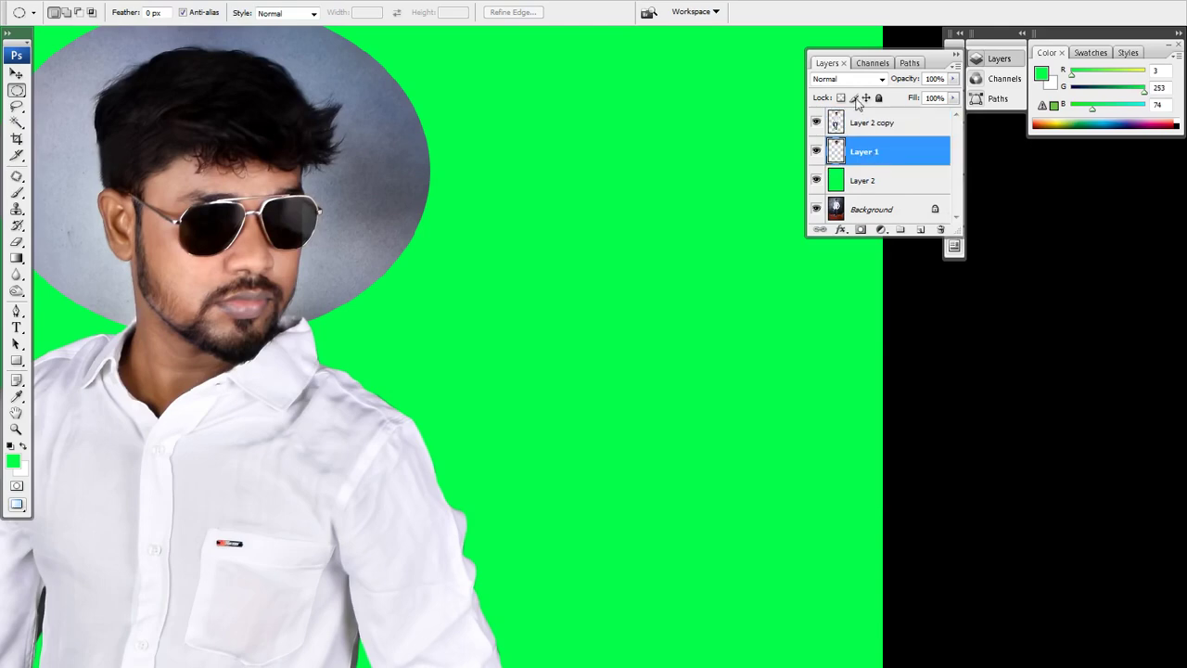
{"action": "left_click", "coordinate": [848, 79]}
{"action": "left_click", "coordinate": [837, 142]}
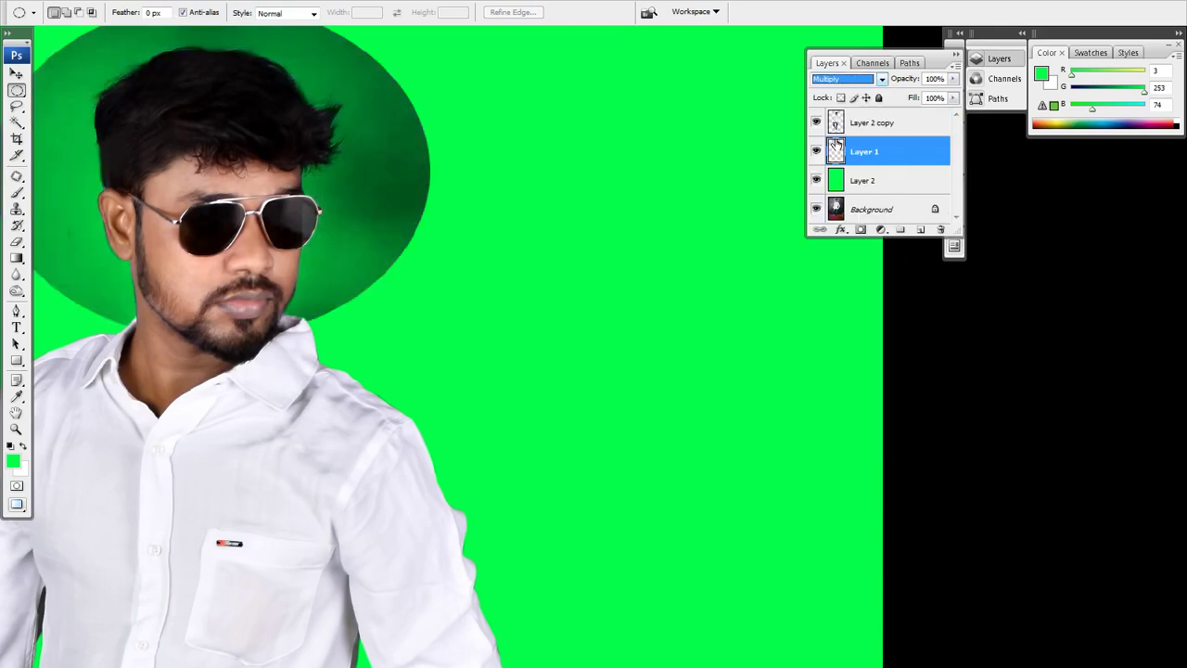
{"action": "key", "text": "Up"}
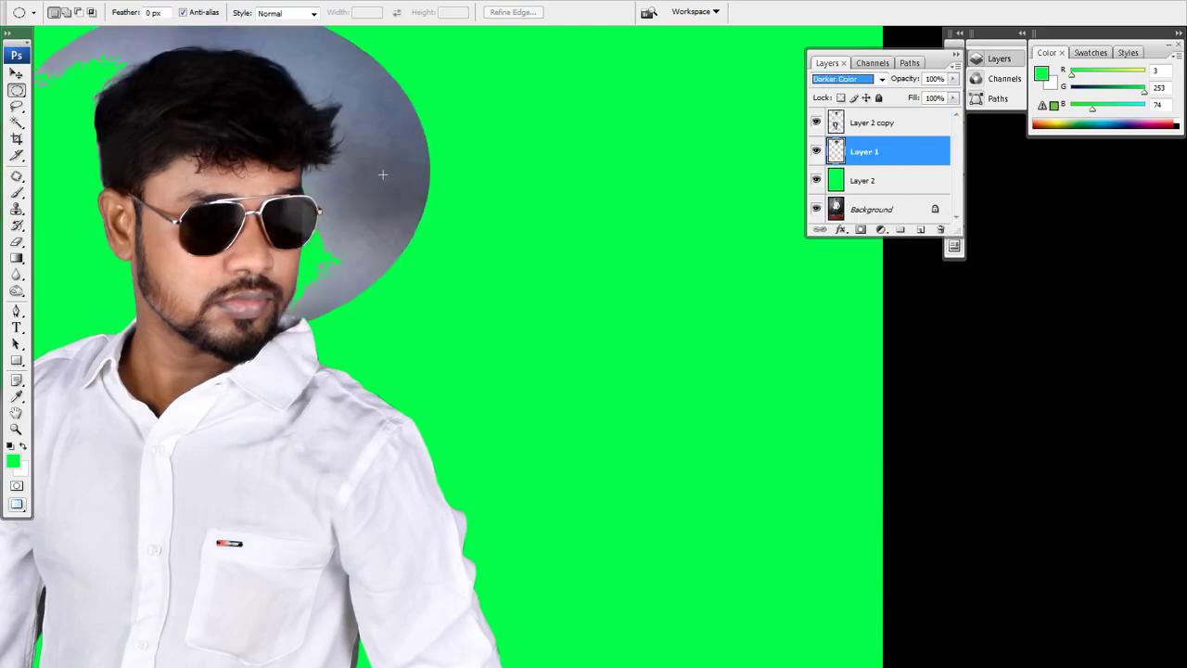
{"action": "key", "text": "Down"}
{"action": "key", "text": "Down"}
{"action": "key", "text": "Up"}
{"action": "key", "text": "Up"}
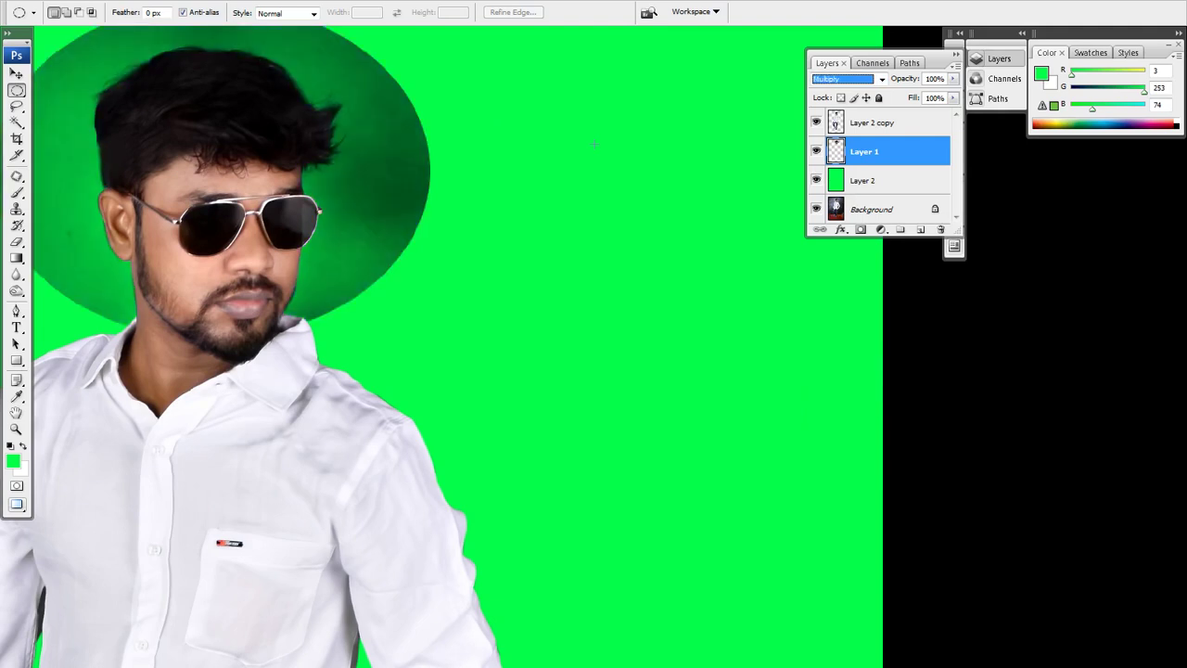
{"action": "key", "text": "Return"}
{"action": "mouse_move", "coordinate": [298, 182]}
{"action": "left_mouse_down"}
{"action": "mouse_move", "coordinate": [482, 241]}
{"action": "mouse_move", "coordinate": [516, 303]}
{"action": "left_mouse_up"}
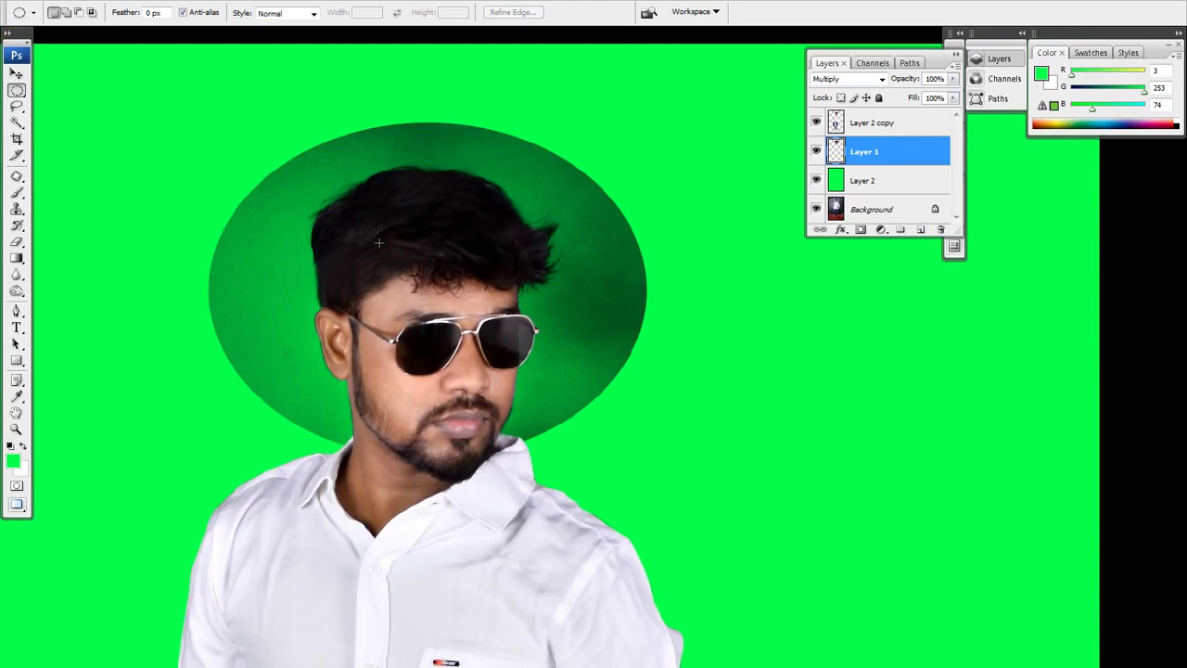
Brighten Layer 1 with Curves, sampling the oval several times with the white-point eyedropper.
{"action": "key", "text": "f"}
{"action": "key", "text": "f"}
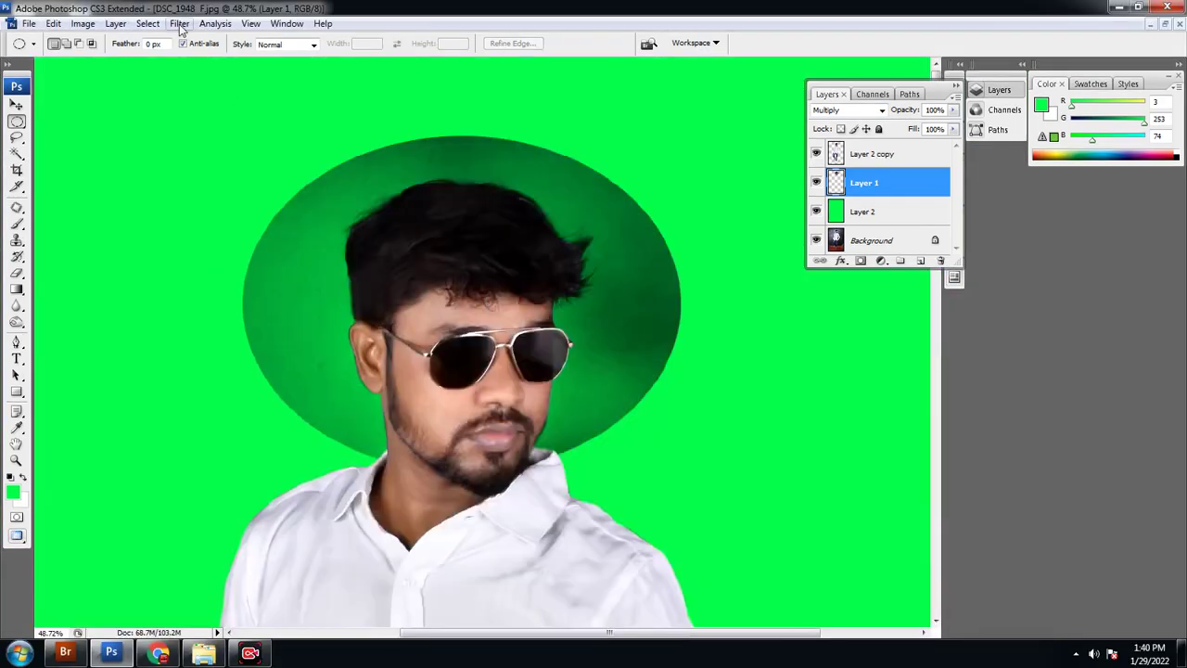
{"action": "left_click", "coordinate": [84, 23]}
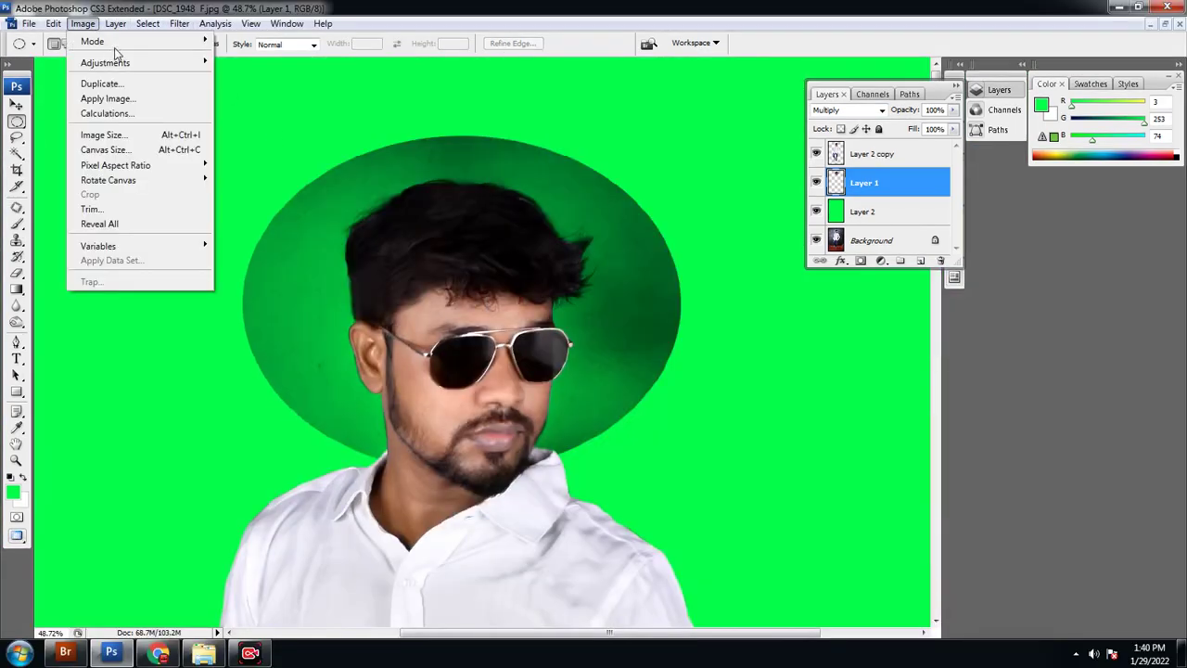
{"action": "mouse_move", "coordinate": [105, 62]}
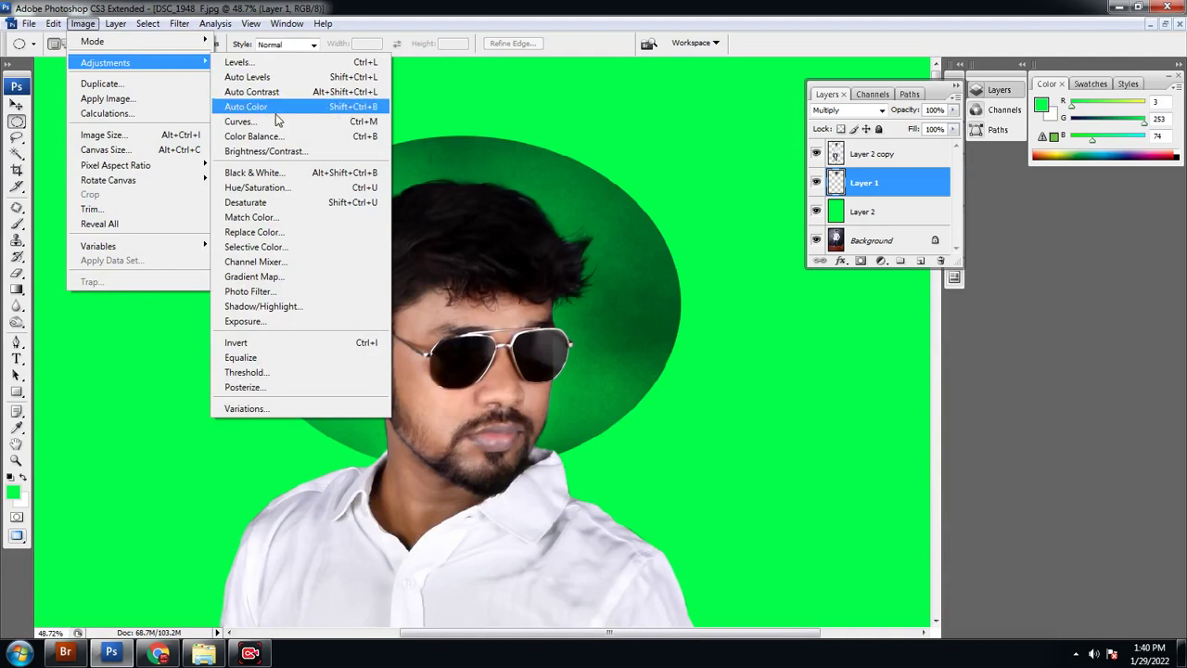
{"action": "left_click", "coordinate": [275, 122]}
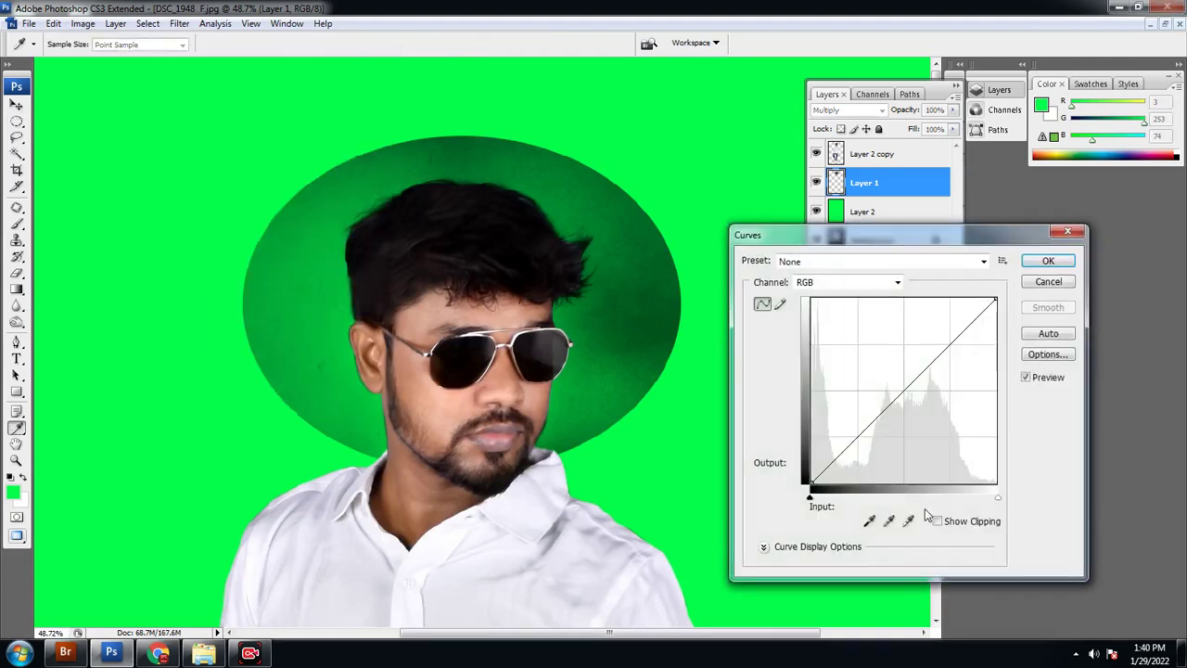
{"action": "left_click", "coordinate": [908, 521]}
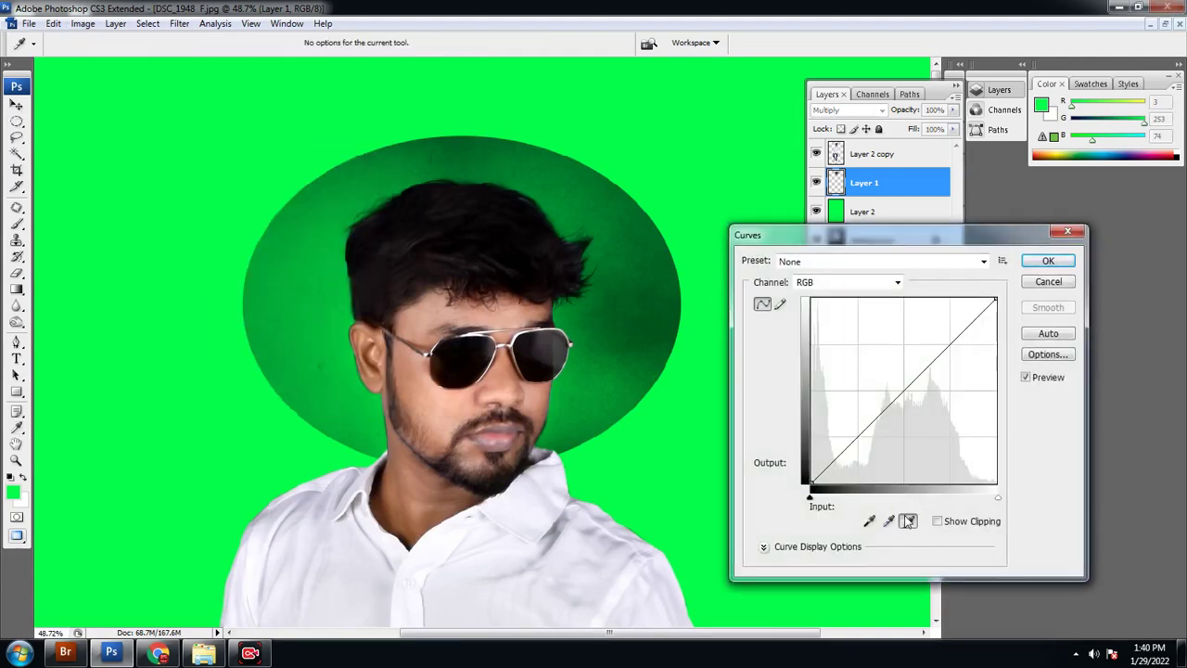
{"action": "left_click", "coordinate": [343, 355]}
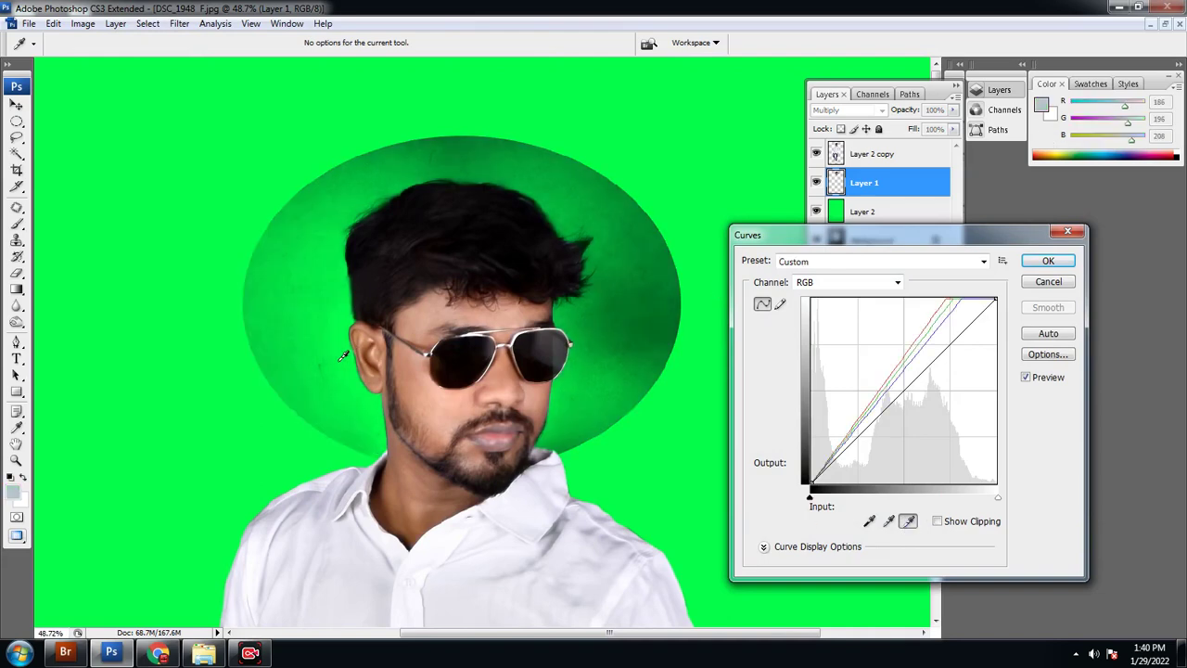
{"action": "left_click", "coordinate": [315, 252]}
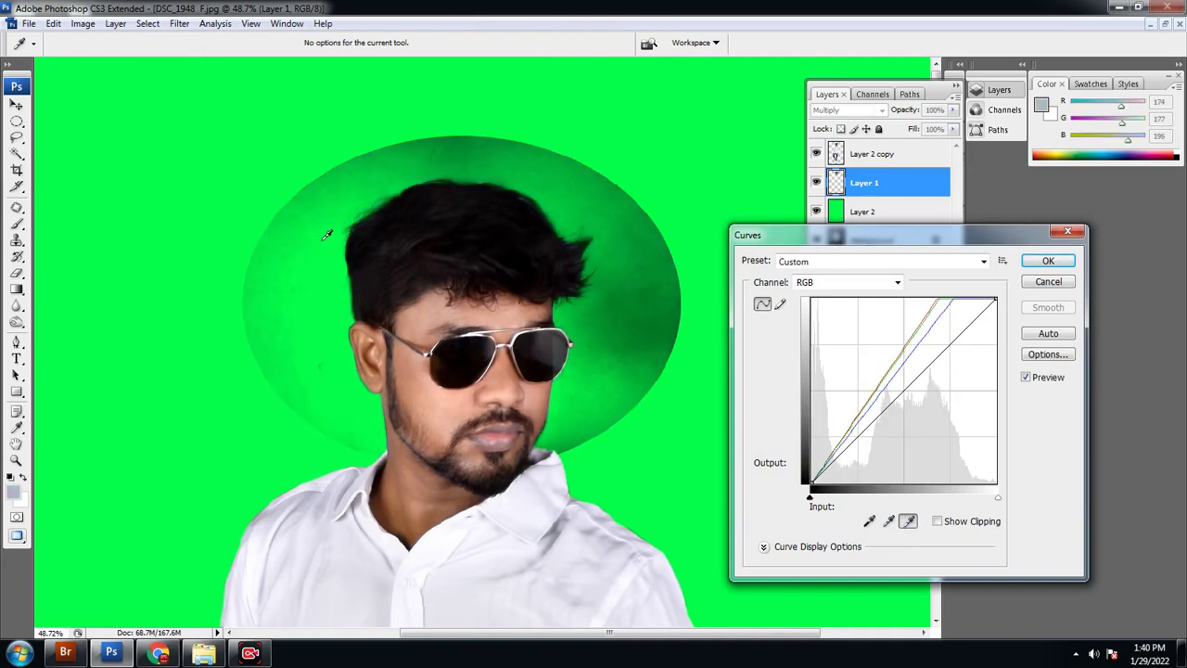
{"action": "left_click", "coordinate": [568, 197]}
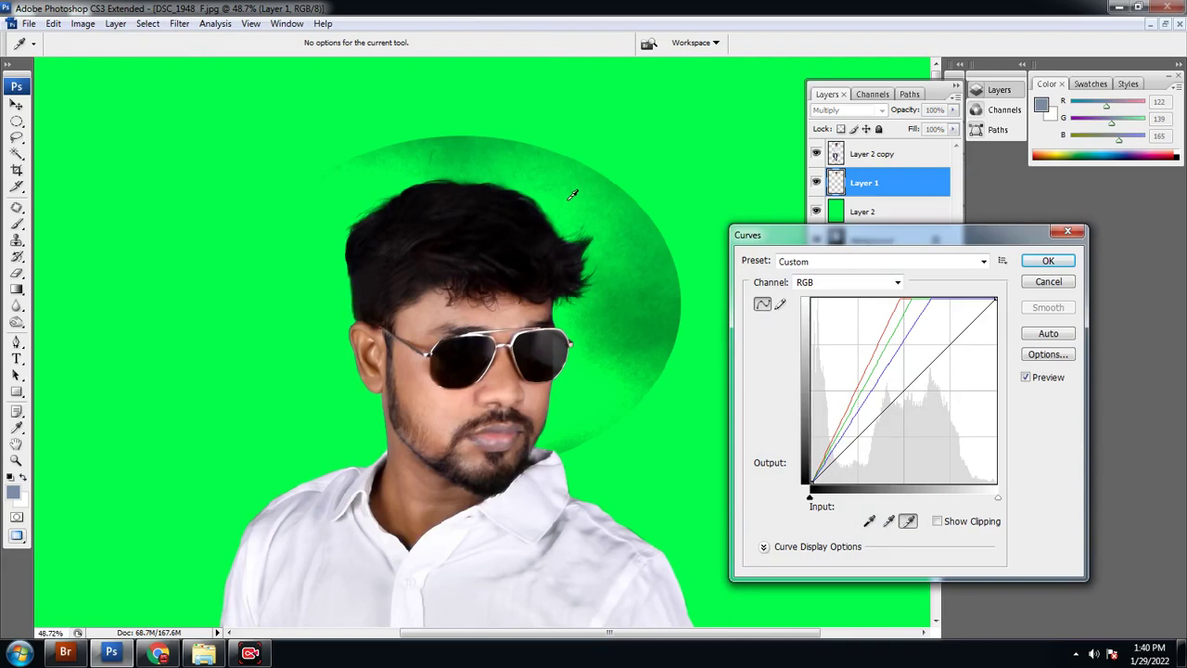
{"action": "left_click", "coordinate": [548, 184]}
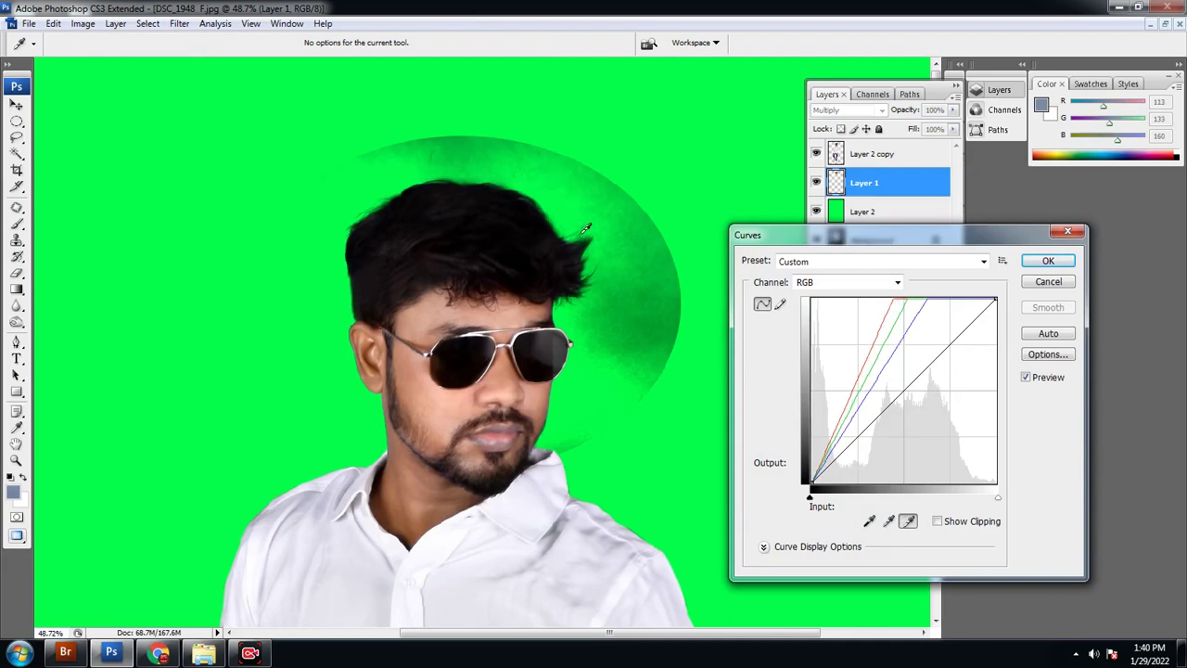
{"action": "left_click", "coordinate": [1047, 261]}
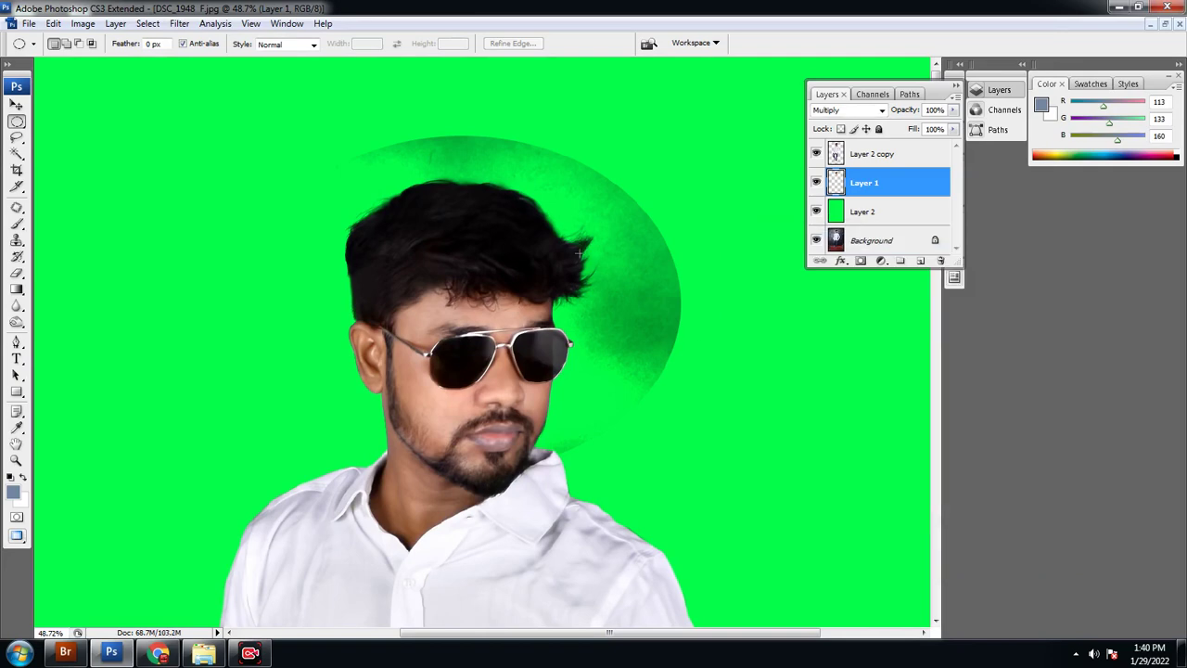
Erase the glow along the oval's upper-right arc with a soft 257 px eraser.
{"action": "left_click", "coordinate": [16, 272]}
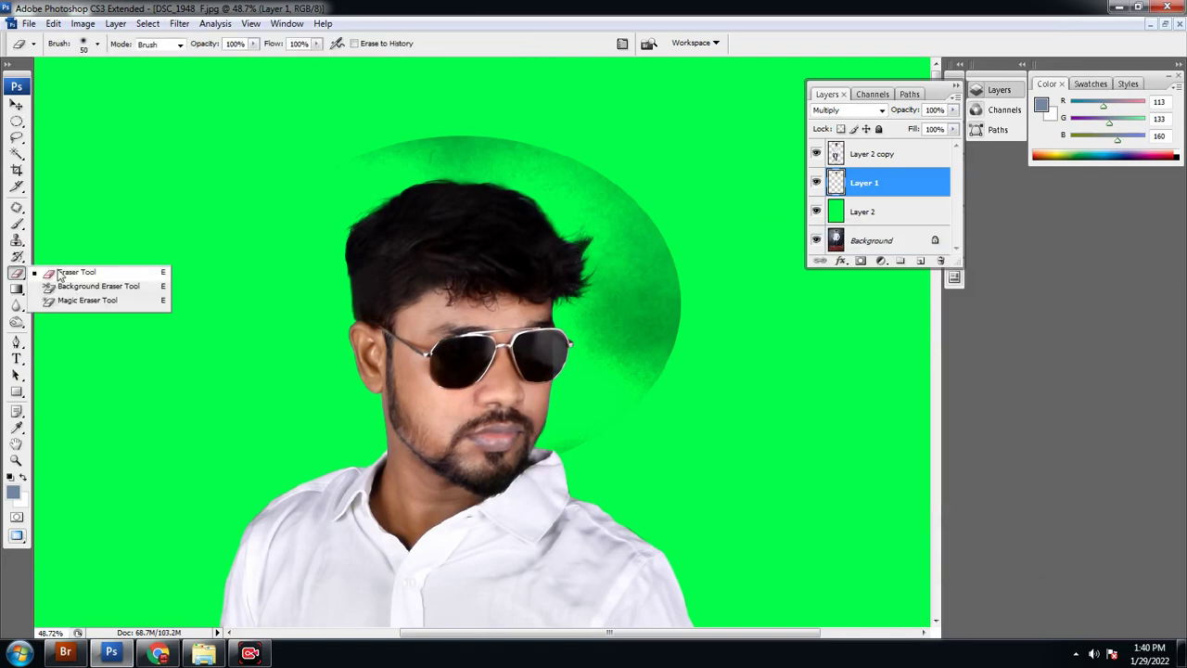
{"action": "left_click", "coordinate": [60, 273]}
{"action": "right_click", "coordinate": [463, 152]}
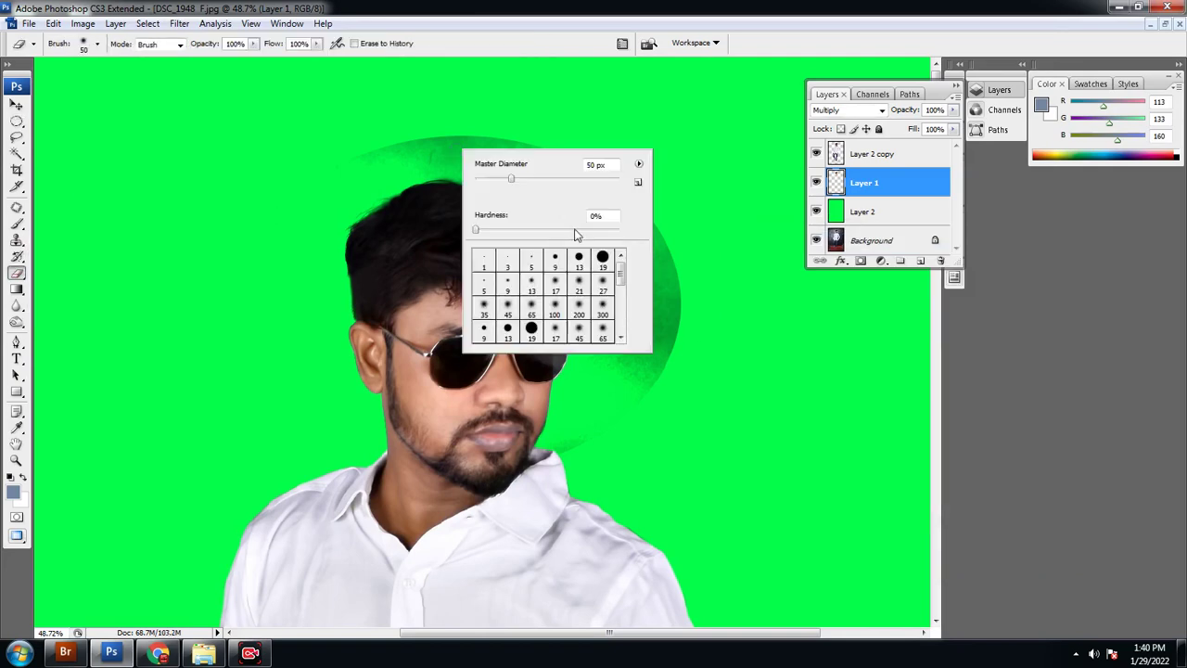
{"action": "left_click", "coordinate": [600, 283]}
{"action": "key", "text": "Escape"}
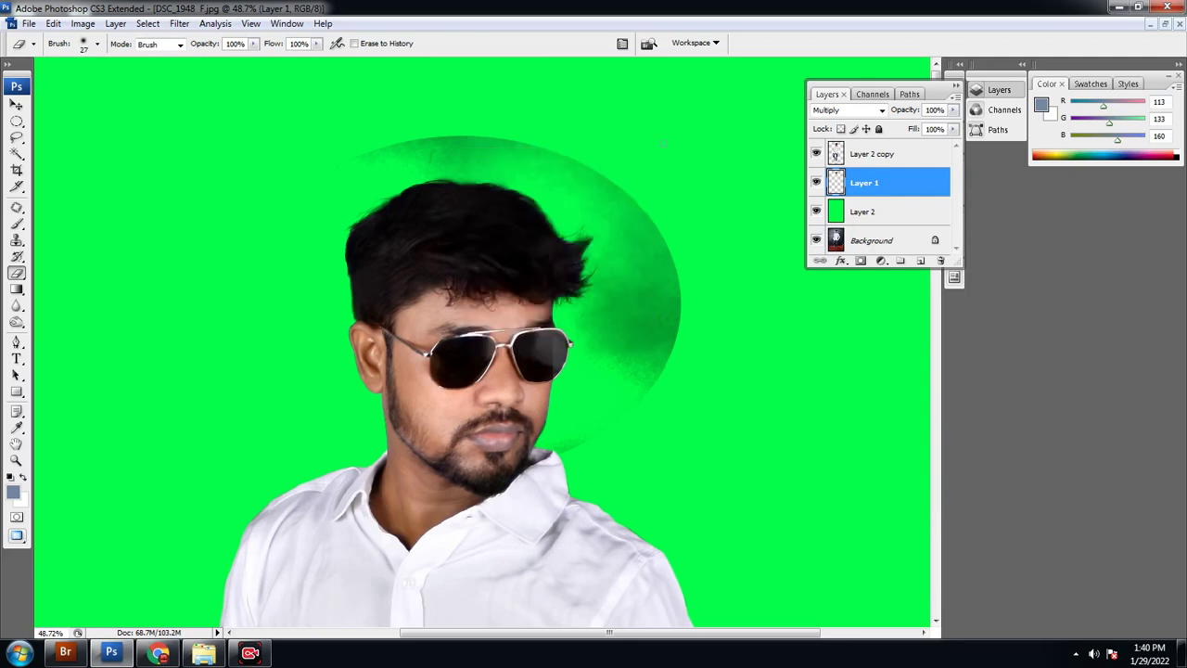
{"action": "right_click", "coordinate": [636, 151]}
{"action": "left_click_drag", "start_coordinate": [705, 180], "coordinate": [760, 184]}
{"action": "key", "text": "Return"}
{"action": "mouse_move", "coordinate": [376, 129]}
{"action": "left_mouse_down"}
{"action": "mouse_move", "coordinate": [675, 309]}
{"action": "mouse_move", "coordinate": [626, 375]}
{"action": "left_mouse_up"}
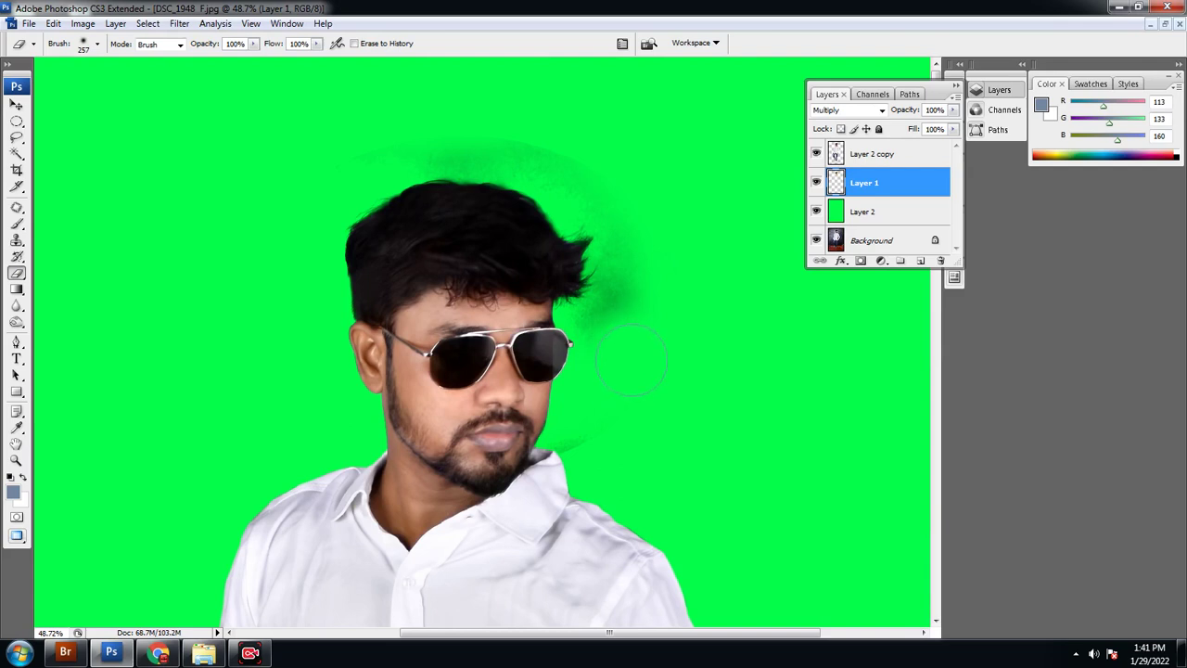
Erase the faint glow right of and above the hair with an 83 px eraser.
{"action": "right_click", "coordinate": [631, 361]}
{"action": "left_click", "coordinate": [711, 390]}
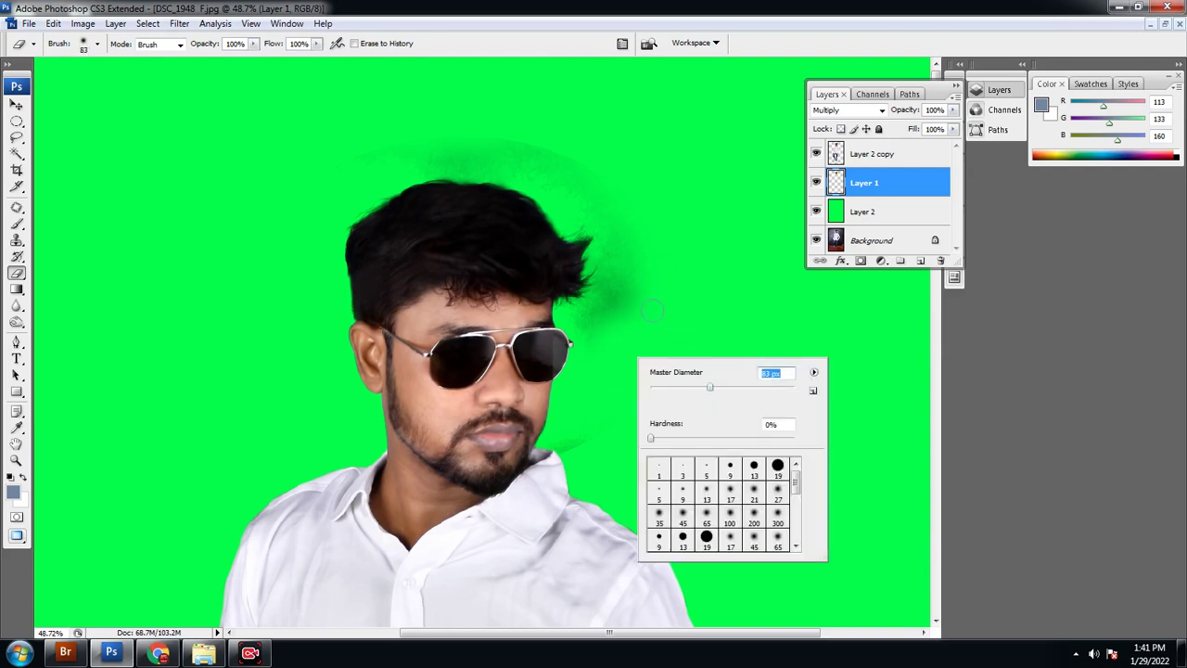
{"action": "key", "text": "Return"}
{"action": "mouse_move", "coordinate": [640, 295]}
{"action": "left_mouse_down"}
{"action": "mouse_move", "coordinate": [589, 321]}
{"action": "mouse_move", "coordinate": [627, 249]}
{"action": "left_mouse_up"}
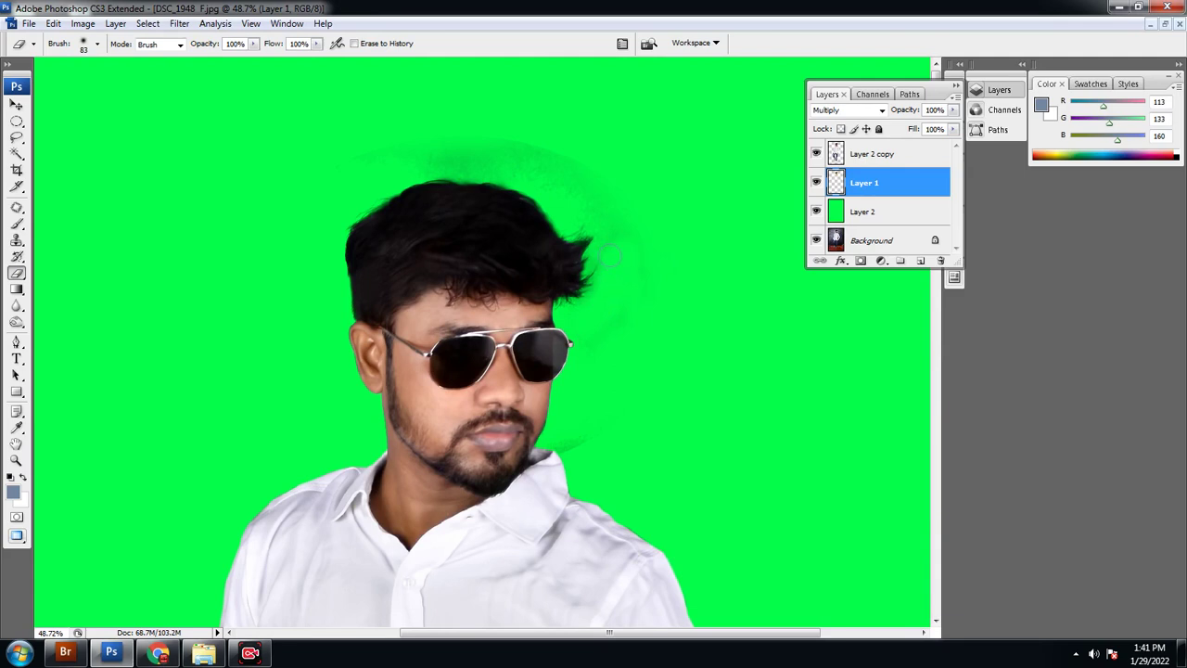
{"action": "mouse_move", "coordinate": [547, 165]}
{"action": "left_mouse_down"}
{"action": "mouse_move", "coordinate": [459, 145]}
{"action": "mouse_move", "coordinate": [464, 163]}
{"action": "mouse_move", "coordinate": [489, 170]}
{"action": "left_mouse_up"}
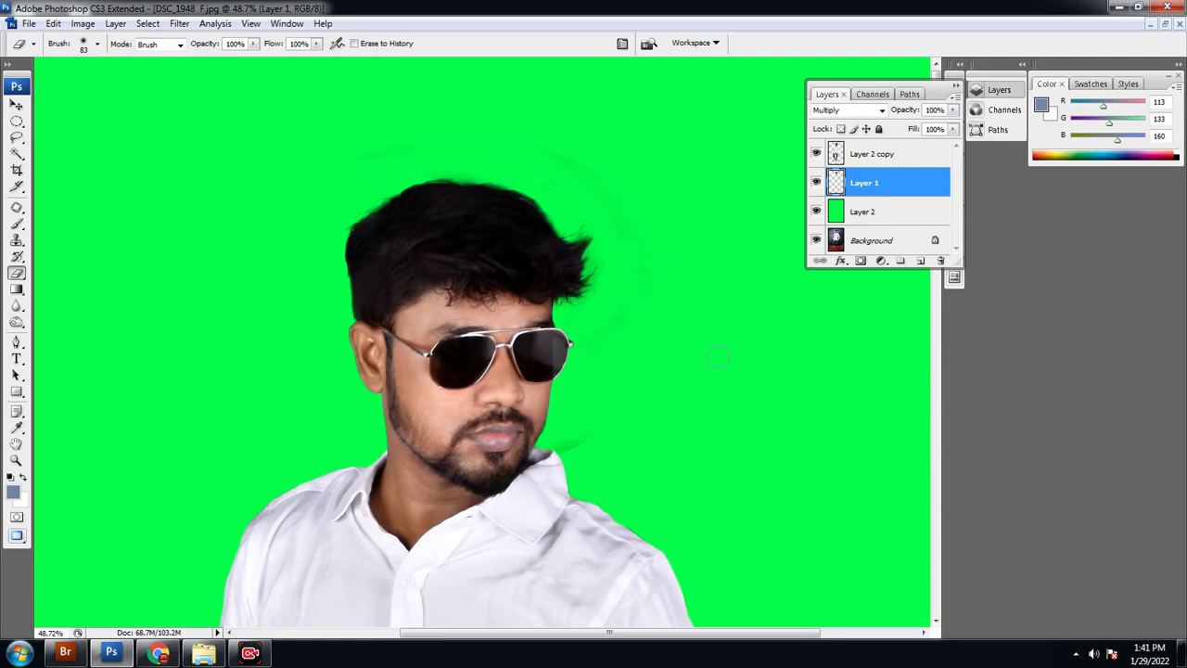
Link Layer 2 copy with Layer 1, zoom out, and minimize Photoshop to the taskbar.
{"action": "left_click", "coordinate": [874, 154], "text": "ctrl"}
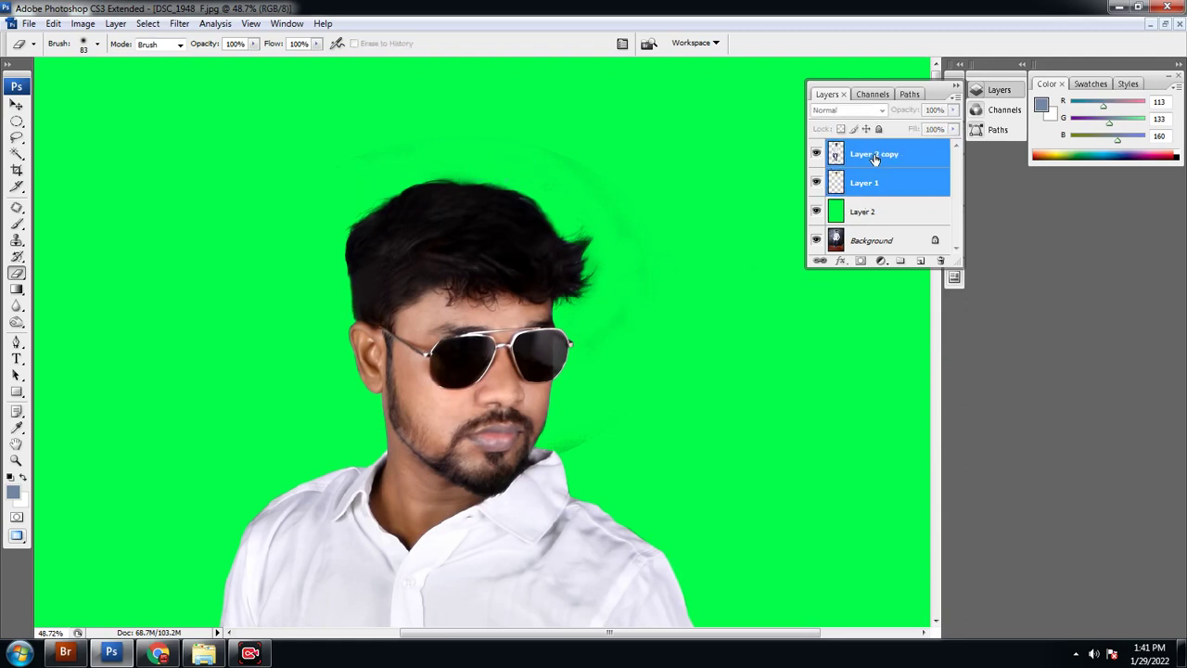
{"action": "left_click", "coordinate": [818, 262]}
{"action": "scroll", "coordinate": [461, 271], "scroll_direction": "down", "scroll_amount": 2, "text": "alt"}
{"action": "scroll", "coordinate": [462, 271], "scroll_direction": "down", "scroll_amount": 2, "text": "alt"}
{"action": "scroll", "coordinate": [462, 272], "scroll_direction": "down", "scroll_amount": 2, "text": "alt"}
{"action": "scroll", "coordinate": [462, 272], "scroll_direction": "down", "scroll_amount": 1, "text": "alt"}
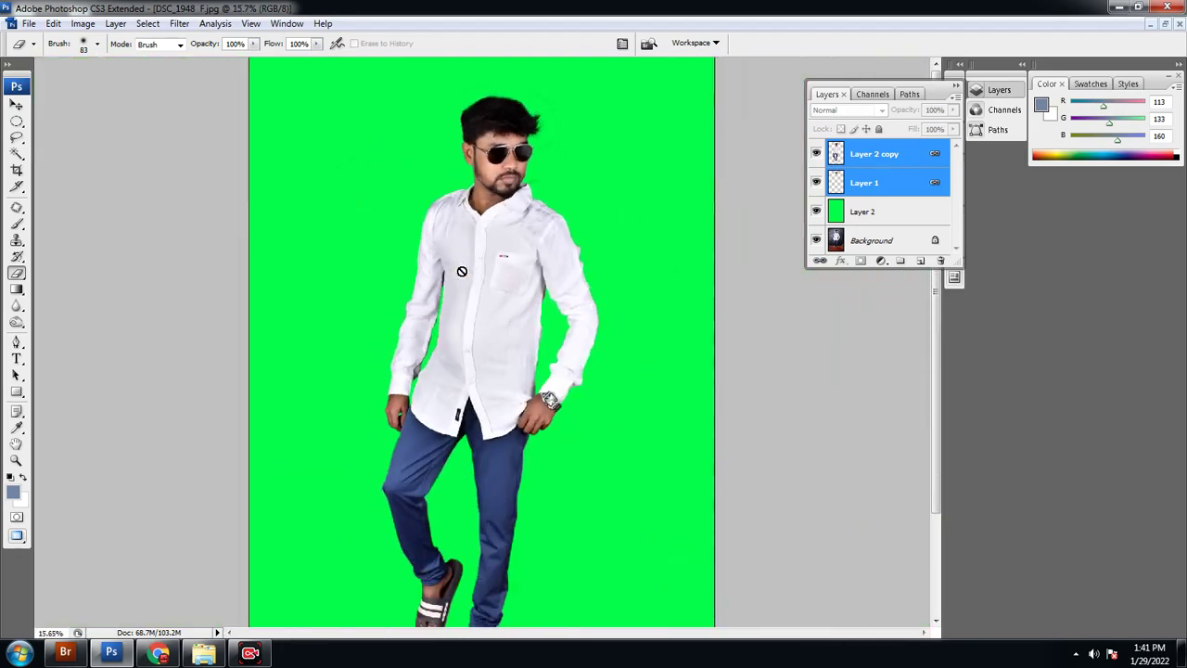
{"action": "scroll", "coordinate": [462, 270], "scroll_direction": "down", "scroll_amount": 1, "text": "alt"}
{"action": "scroll", "coordinate": [462, 271], "scroll_direction": "down", "scroll_amount": 1, "text": "alt"}
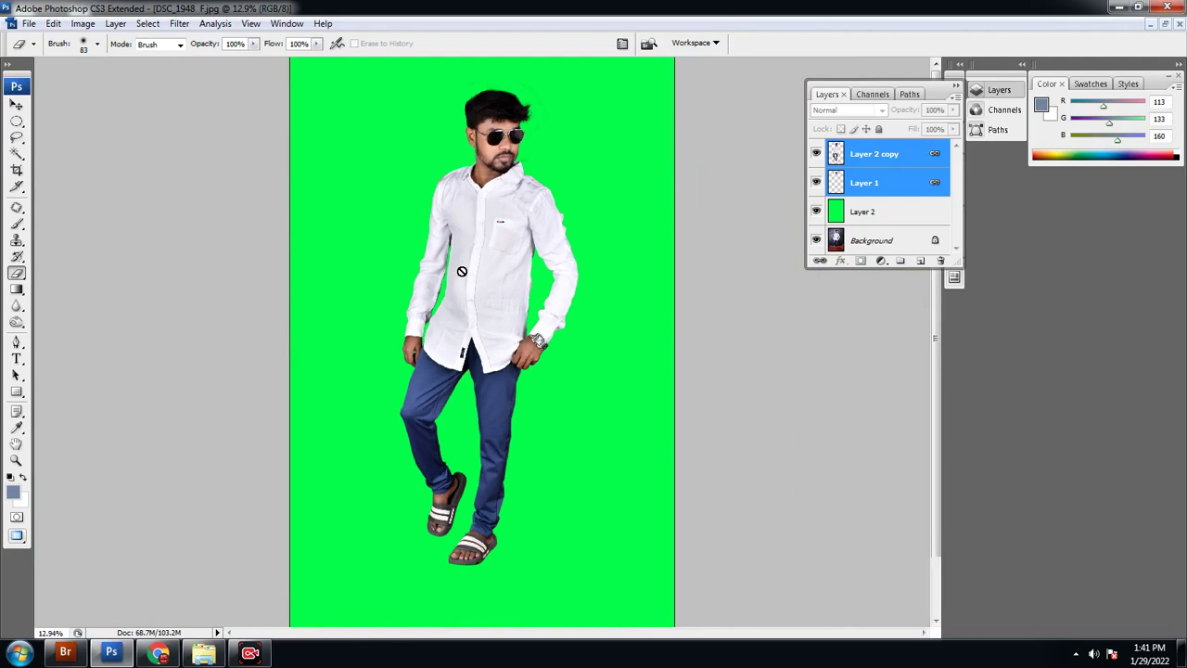
{"action": "scroll", "coordinate": [462, 271], "scroll_direction": "down", "scroll_amount": 1, "text": "alt"}
{"action": "key", "text": "v"}
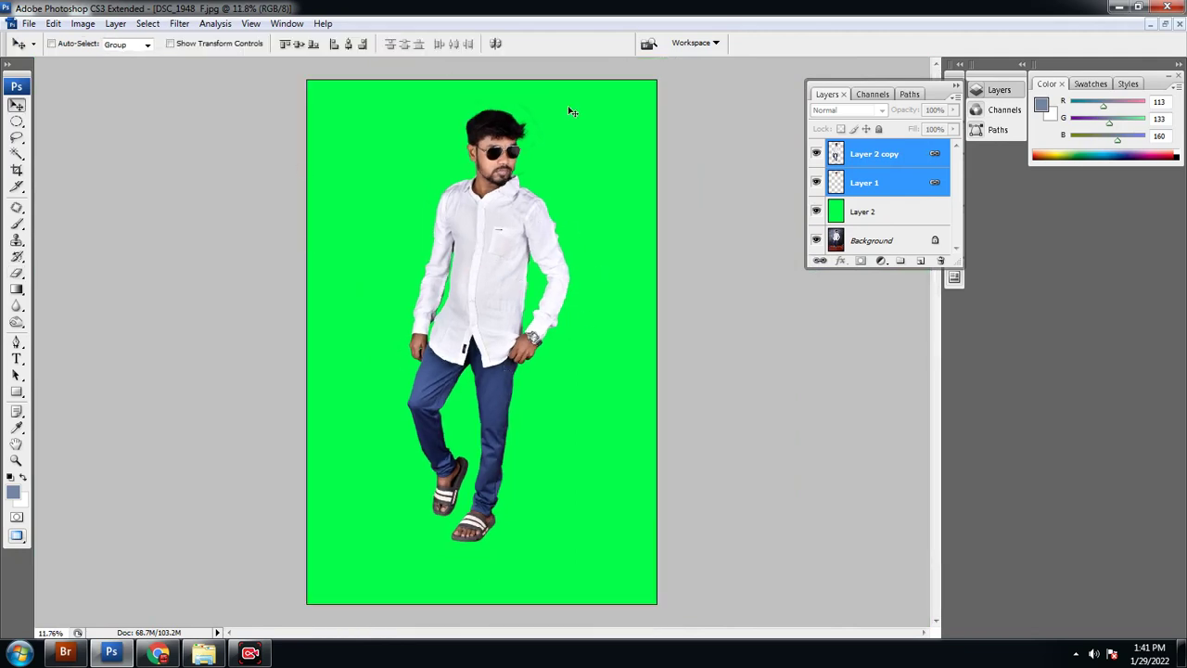
{"action": "left_click", "coordinate": [1116, 7]}
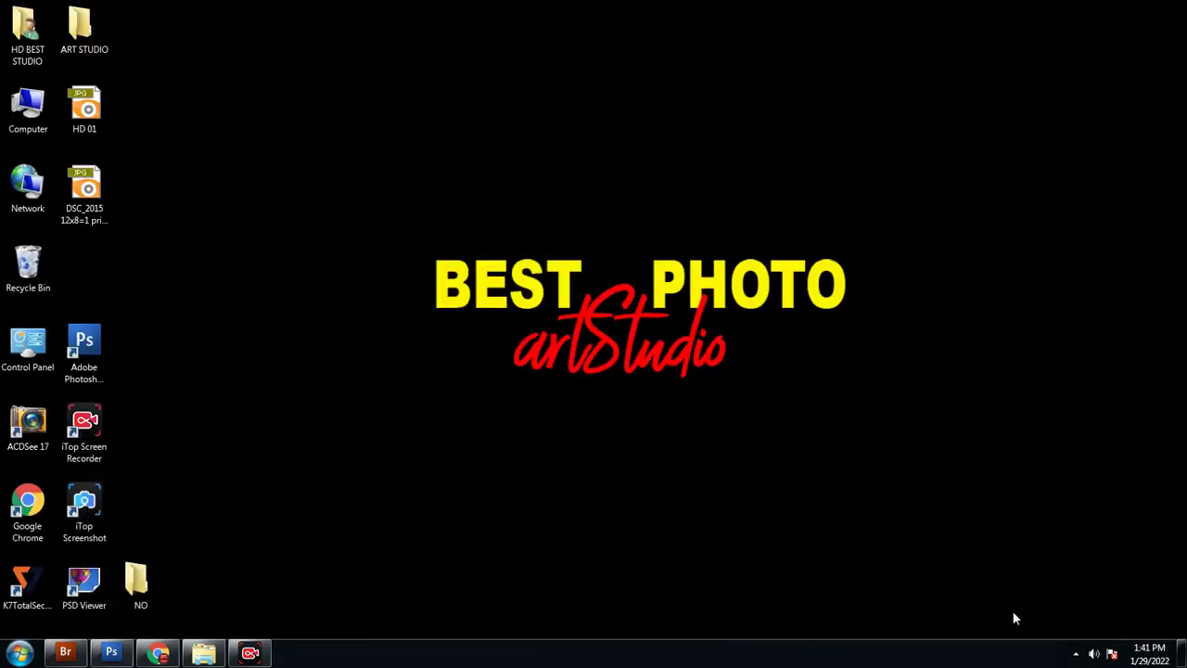